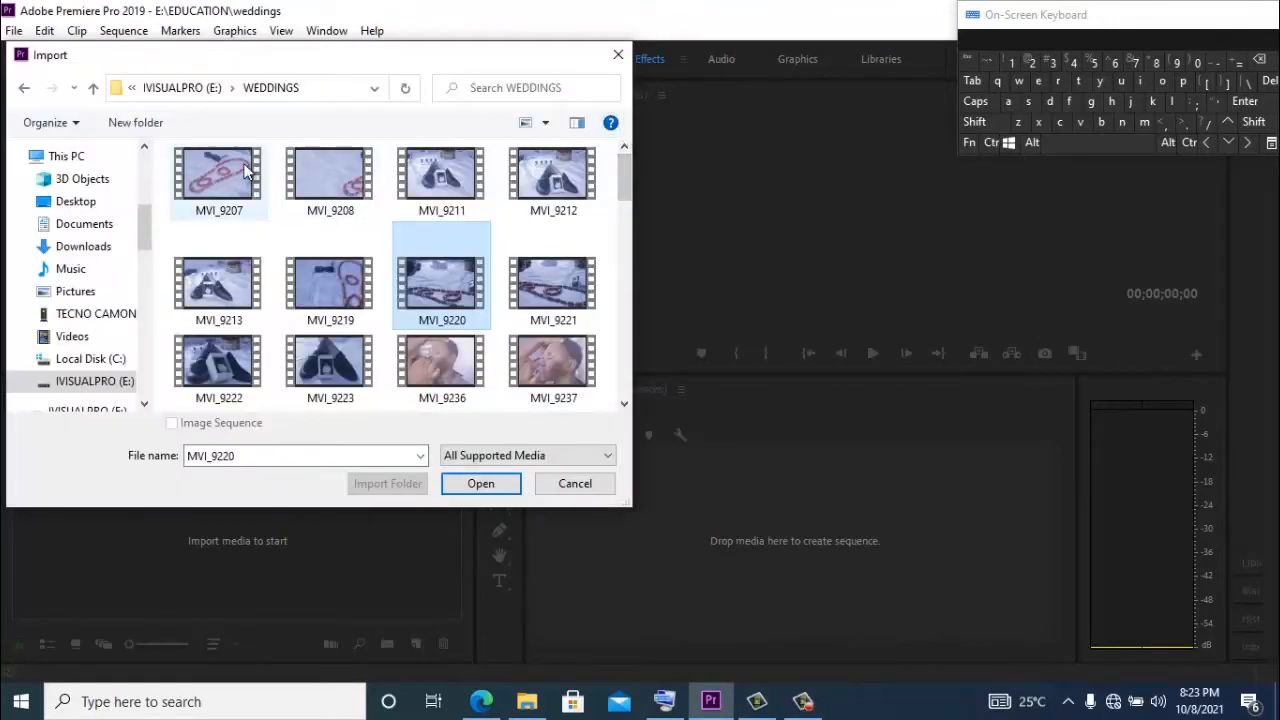
Step: Select all the video clips in the WEDDINGS folder for import
{"action": "left_click", "coordinate": [219, 178]}
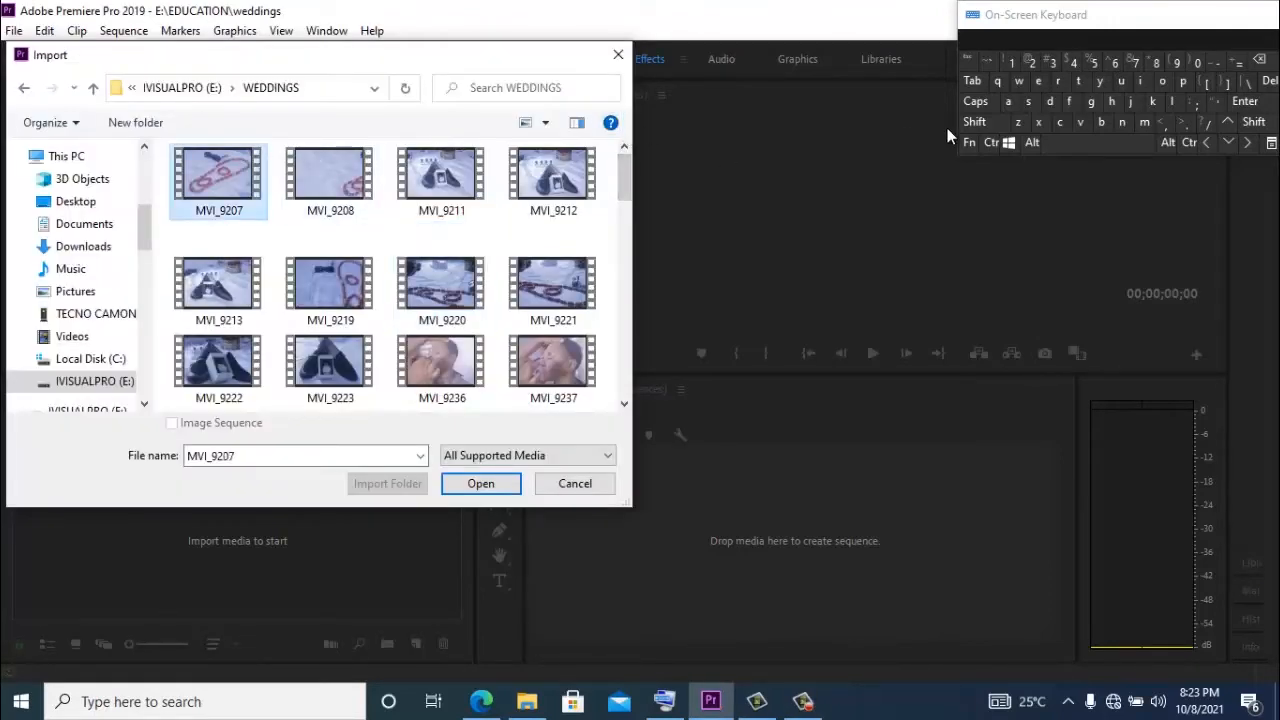
{"action": "left_click", "coordinate": [991, 142]}
{"action": "left_click", "coordinate": [1008, 101]}
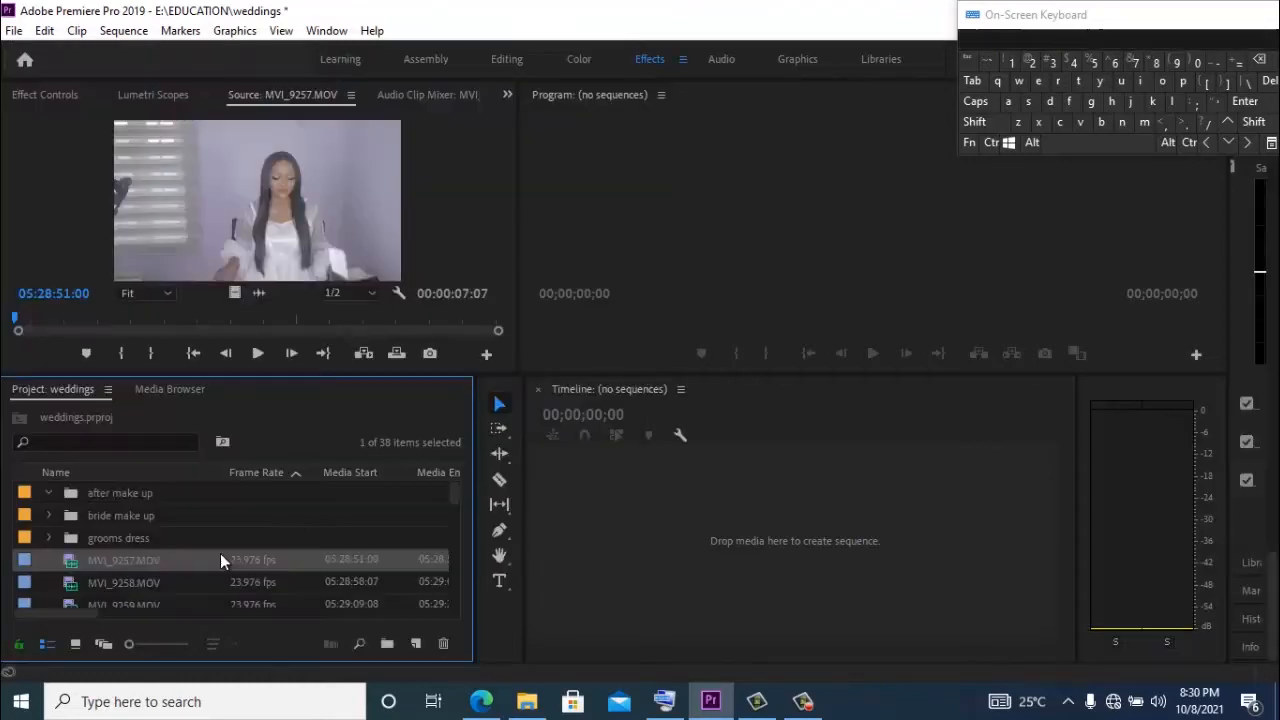
Step: Move MVI_9257.MOV and MVI_9258.MOV into the "after make up" bin and collapse the bin
{"action": "left_click_drag", "start_coordinate": [220, 553], "coordinate": [219, 503]}
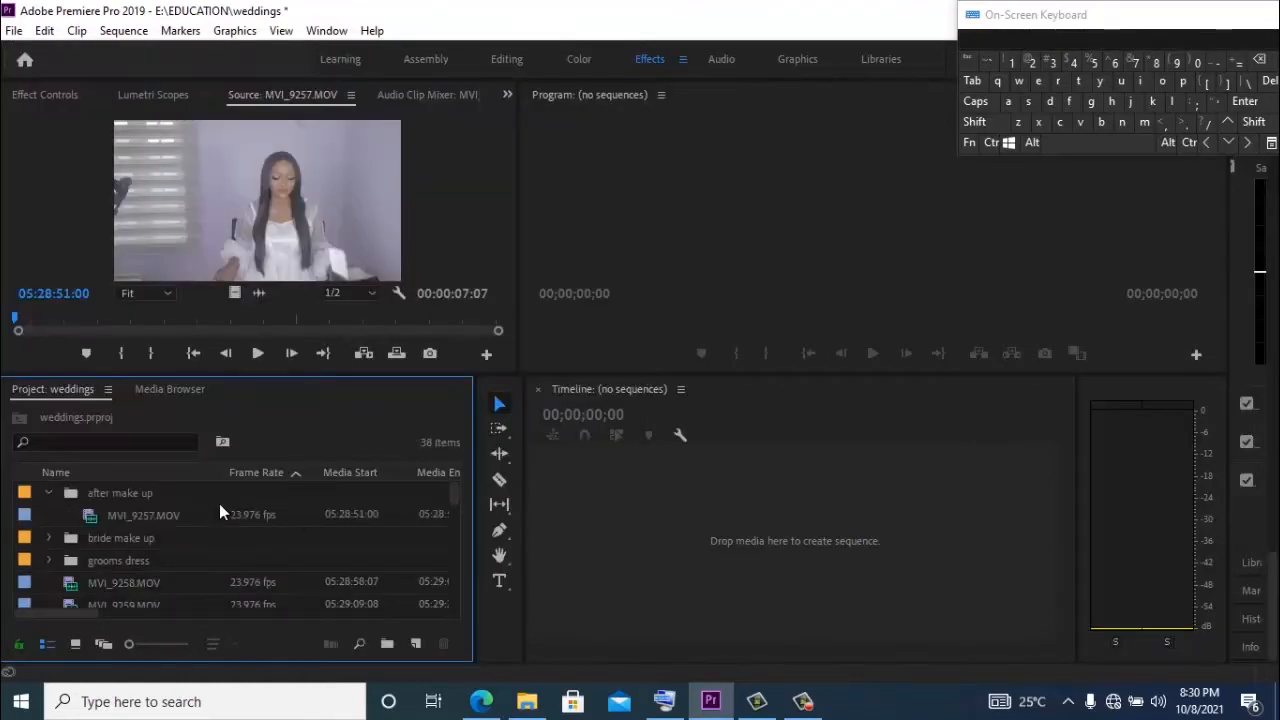
{"action": "double_click", "coordinate": [150, 582]}
{"action": "left_click_drag", "start_coordinate": [150, 582], "coordinate": [155, 503]}
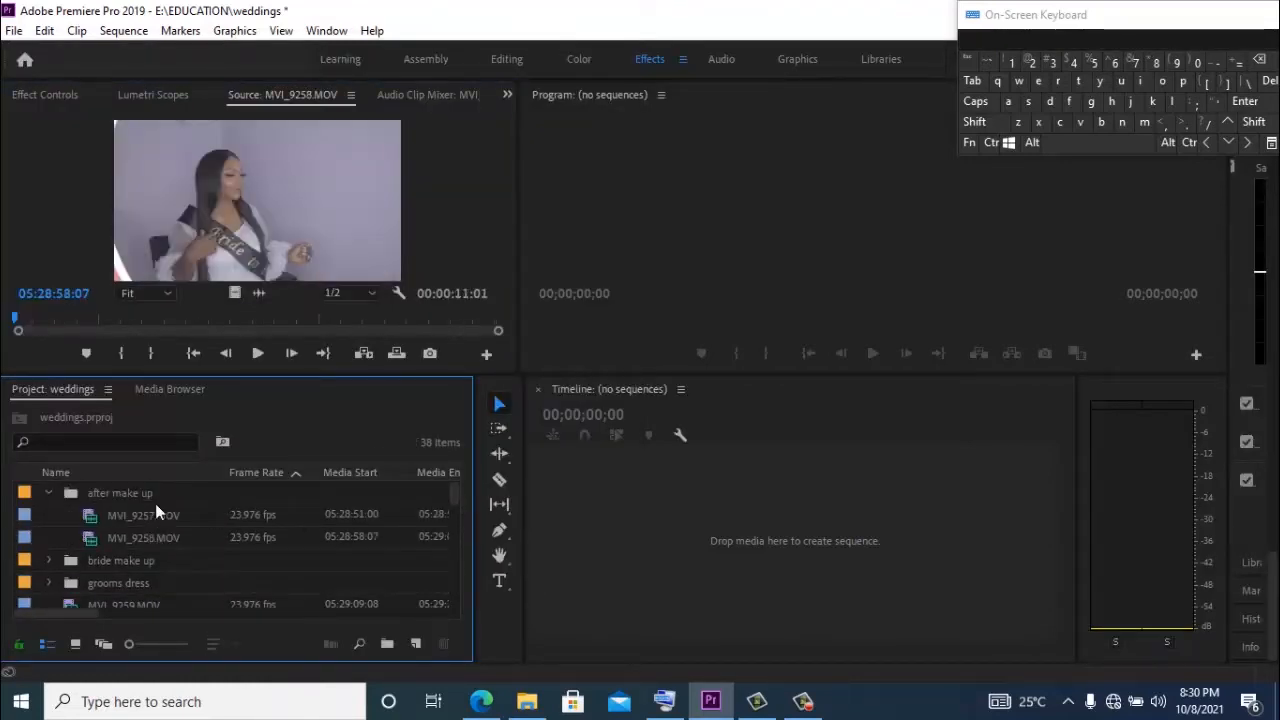
{"action": "left_click", "coordinate": [48, 488]}
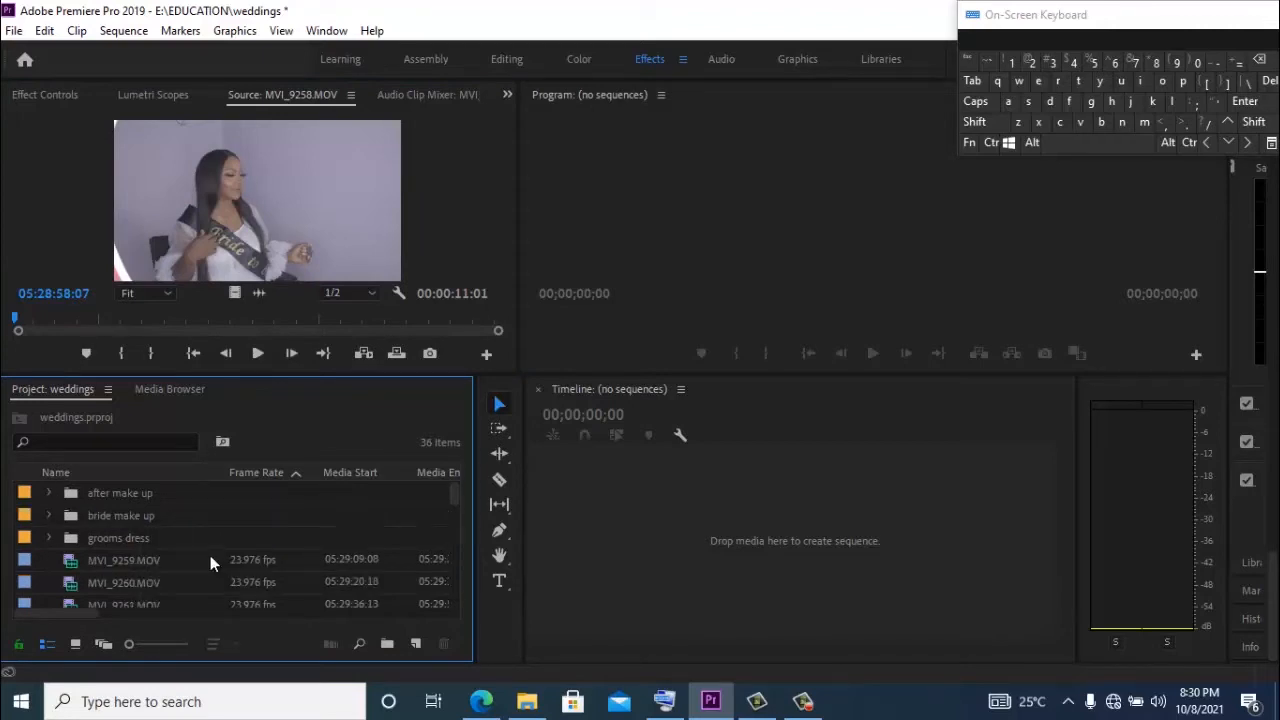
Step: Preview clips MVI_9259 through MVI_9262 one by one and move each into the "after make up" bin
{"action": "double_click", "coordinate": [210, 558]}
{"action": "left_click_drag", "start_coordinate": [189, 558], "coordinate": [185, 496]}
{"action": "double_click", "coordinate": [151, 566]}
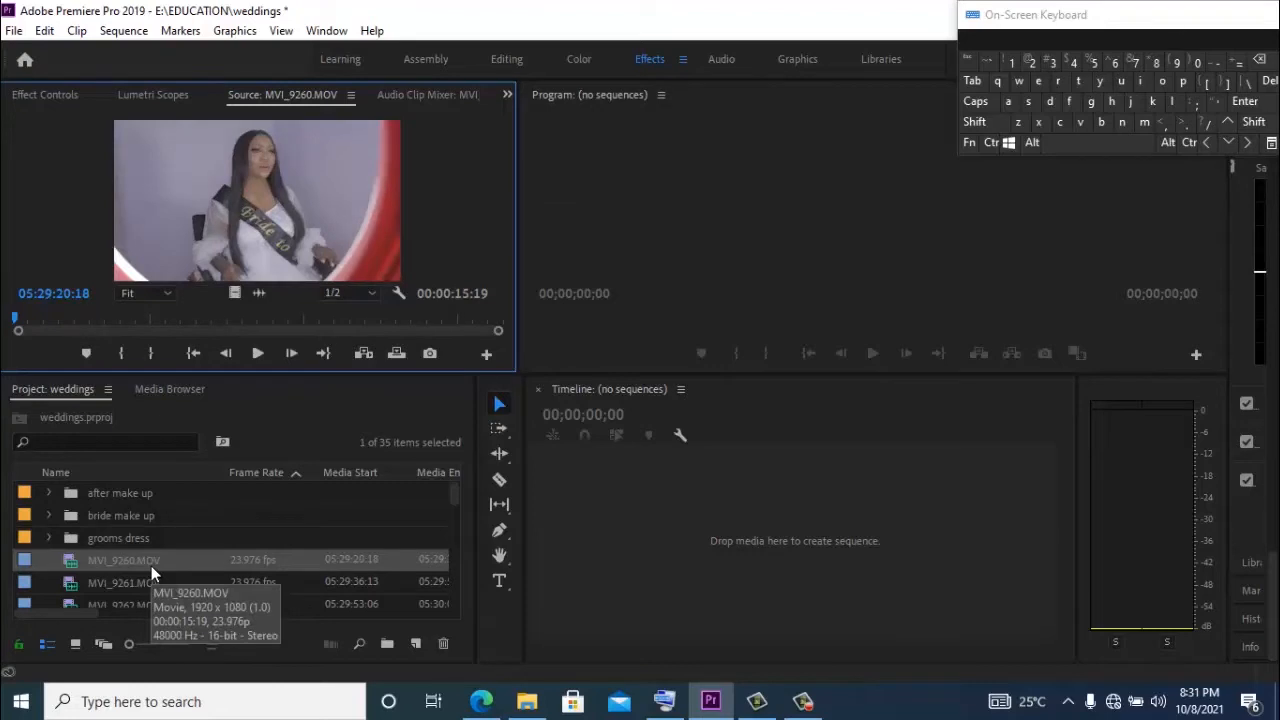
{"action": "left_click_drag", "start_coordinate": [151, 566], "coordinate": [120, 494]}
{"action": "double_click", "coordinate": [133, 561]}
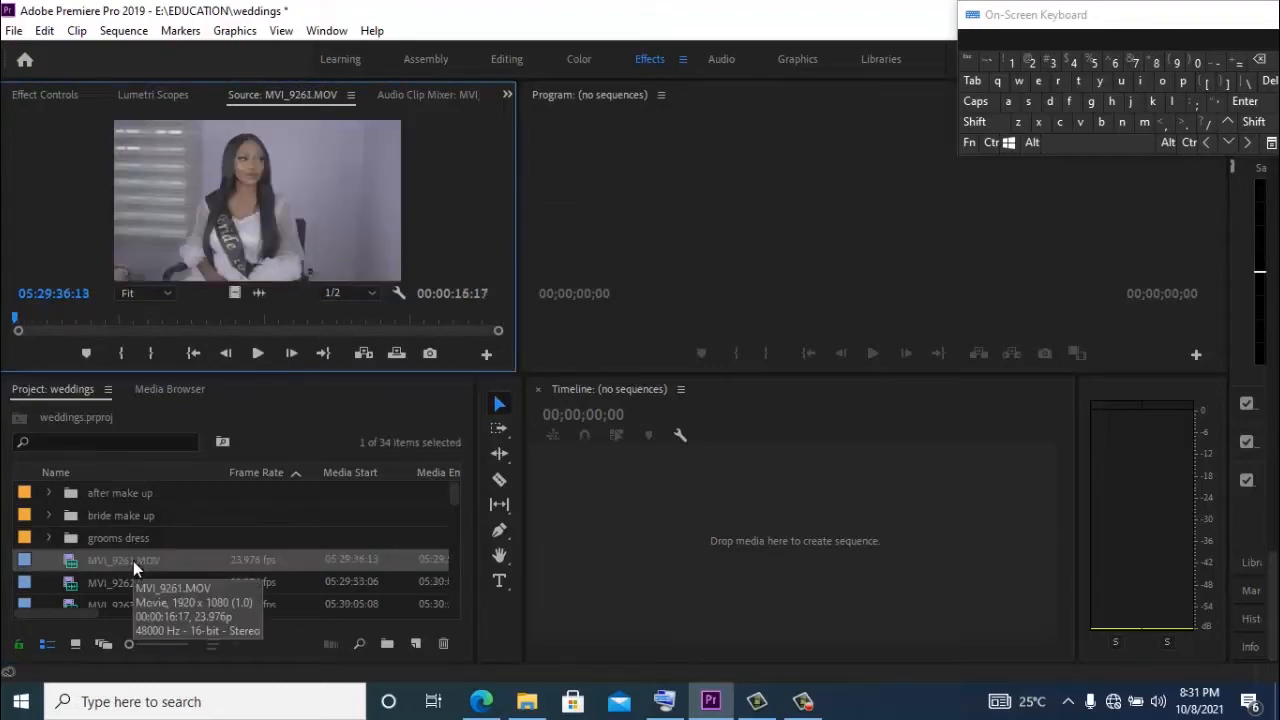
{"action": "left_click_drag", "start_coordinate": [133, 561], "coordinate": [141, 493]}
{"action": "double_click", "coordinate": [126, 562]}
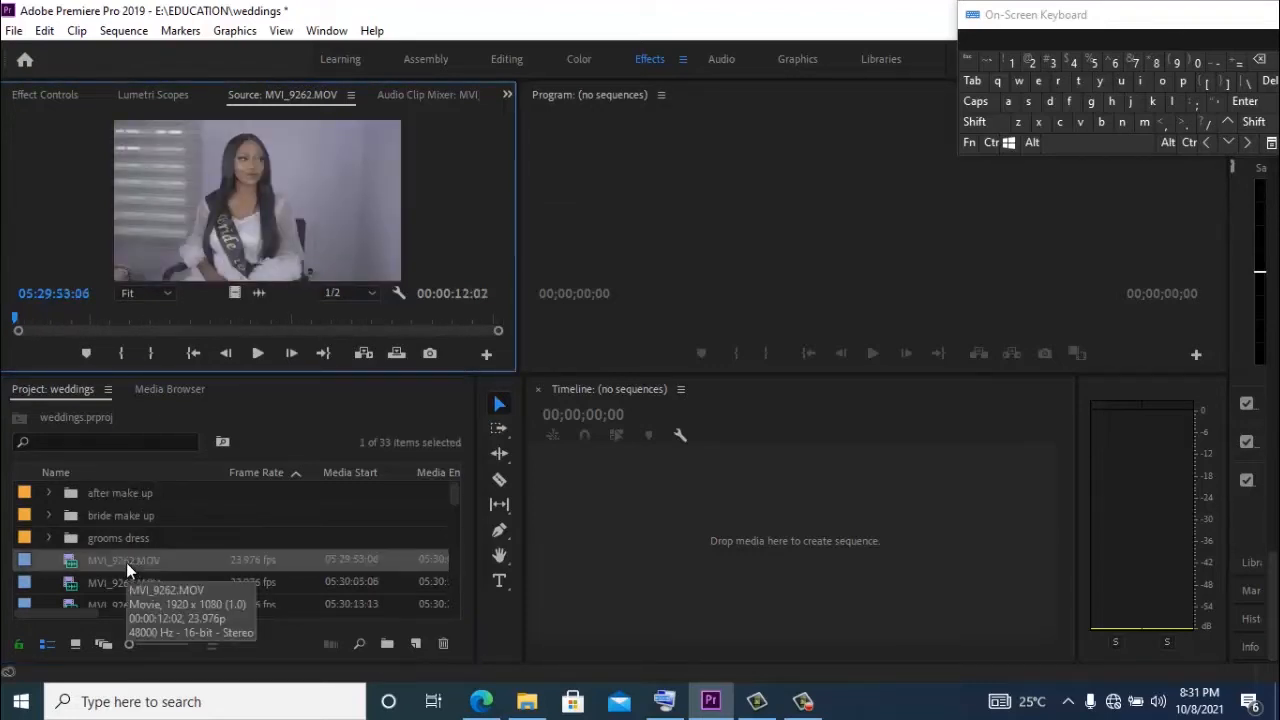
{"action": "left_click_drag", "start_coordinate": [126, 562], "coordinate": [128, 494]}
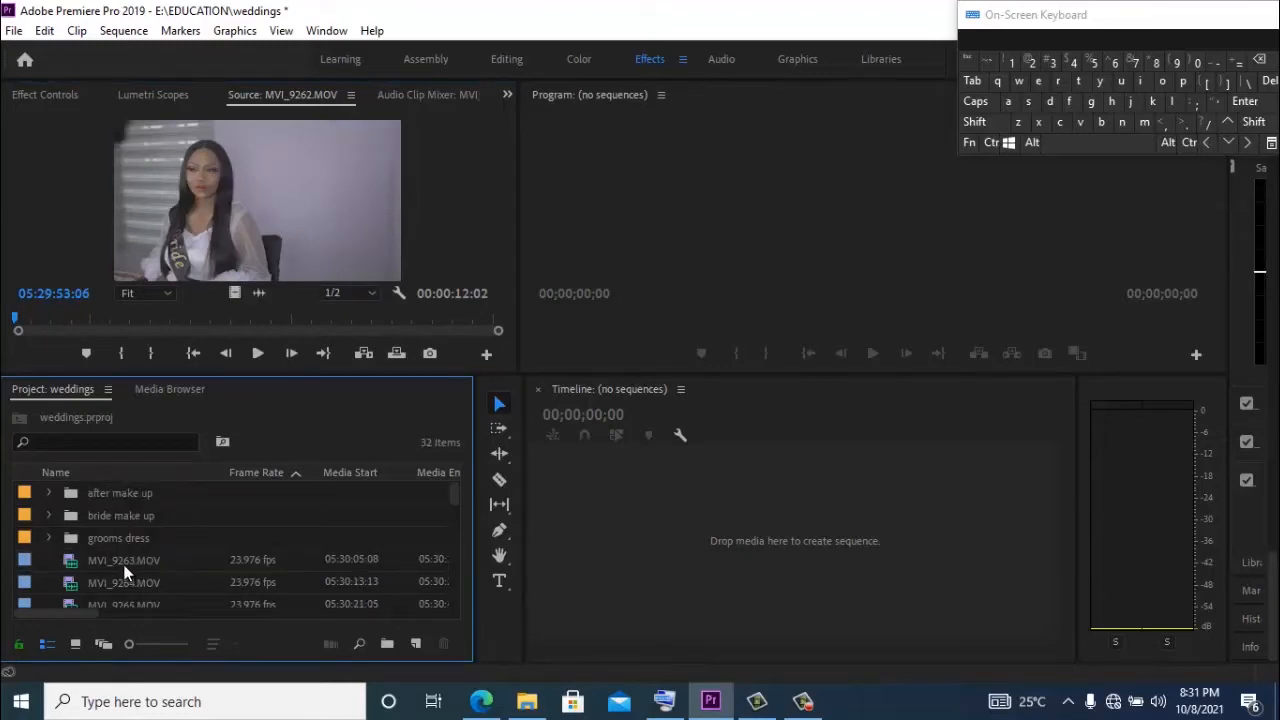
Step: Preview clips MVI_9263 through MVI_9267 one by one and move each into the "after make up" bin
{"action": "double_click", "coordinate": [125, 563]}
{"action": "left_click_drag", "start_coordinate": [125, 563], "coordinate": [125, 494]}
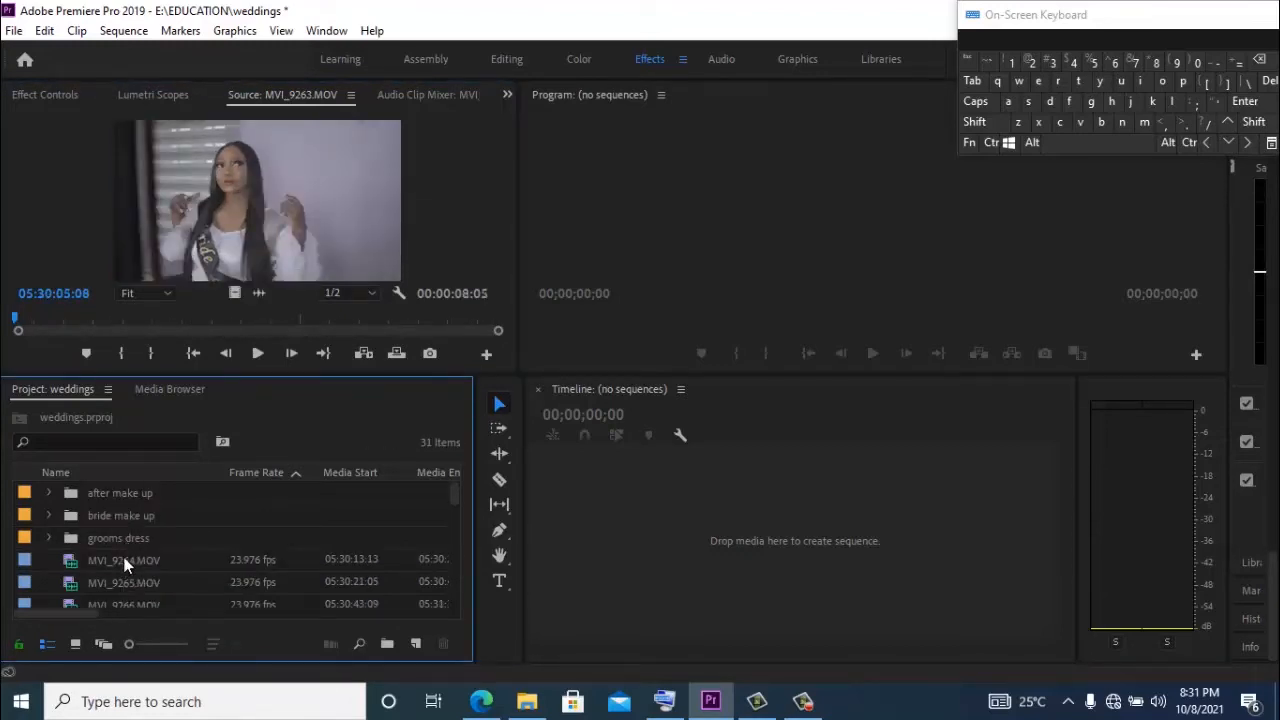
{"action": "double_click", "coordinate": [123, 562]}
{"action": "left_click_drag", "start_coordinate": [123, 562], "coordinate": [127, 494]}
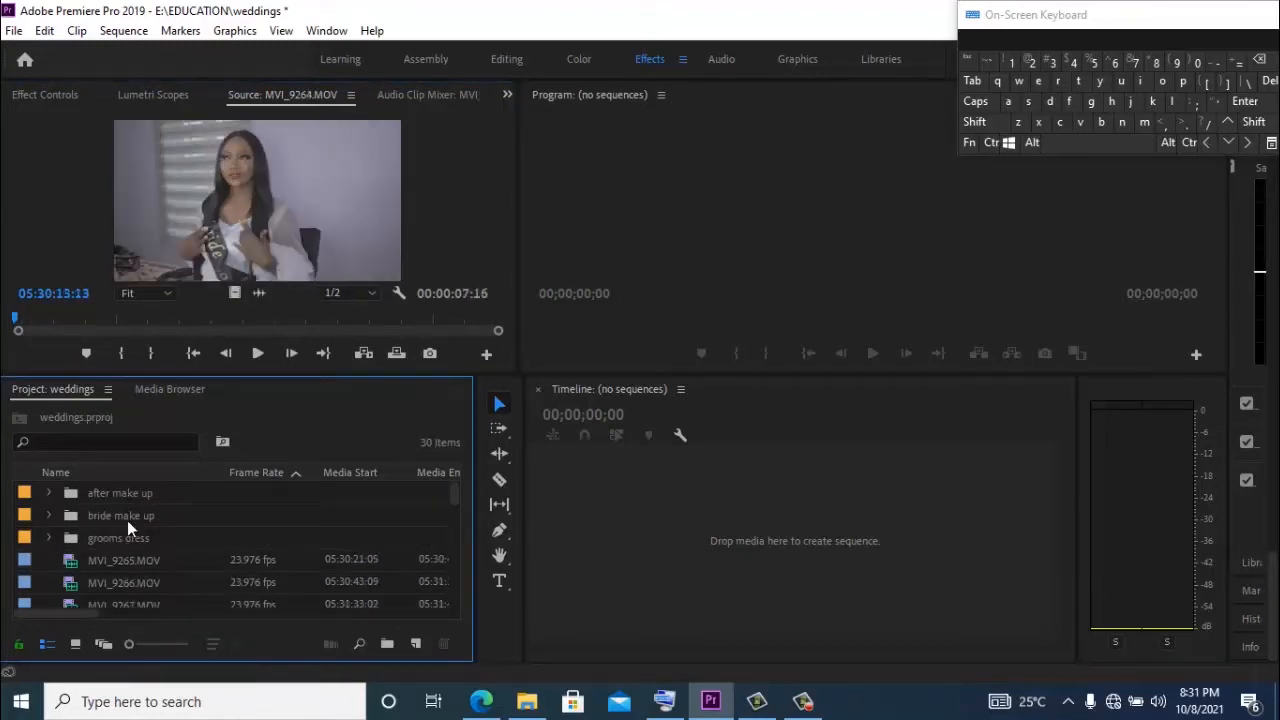
{"action": "double_click", "coordinate": [130, 557]}
{"action": "left_click_drag", "start_coordinate": [130, 557], "coordinate": [134, 498]}
{"action": "double_click", "coordinate": [139, 559]}
{"action": "left_click_drag", "start_coordinate": [139, 559], "coordinate": [141, 495]}
{"action": "double_click", "coordinate": [133, 559]}
{"action": "left_click_drag", "start_coordinate": [133, 559], "coordinate": [132, 493]}
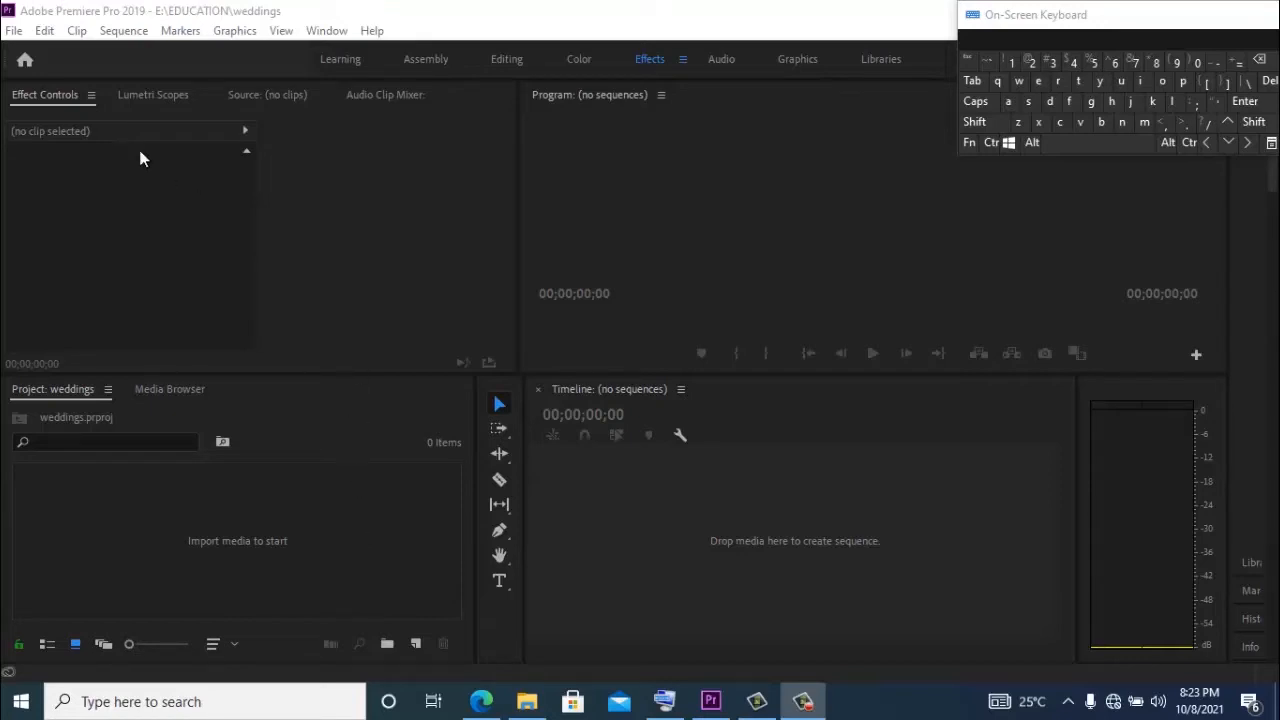
{"action": "left_click", "coordinate": [14, 30]}
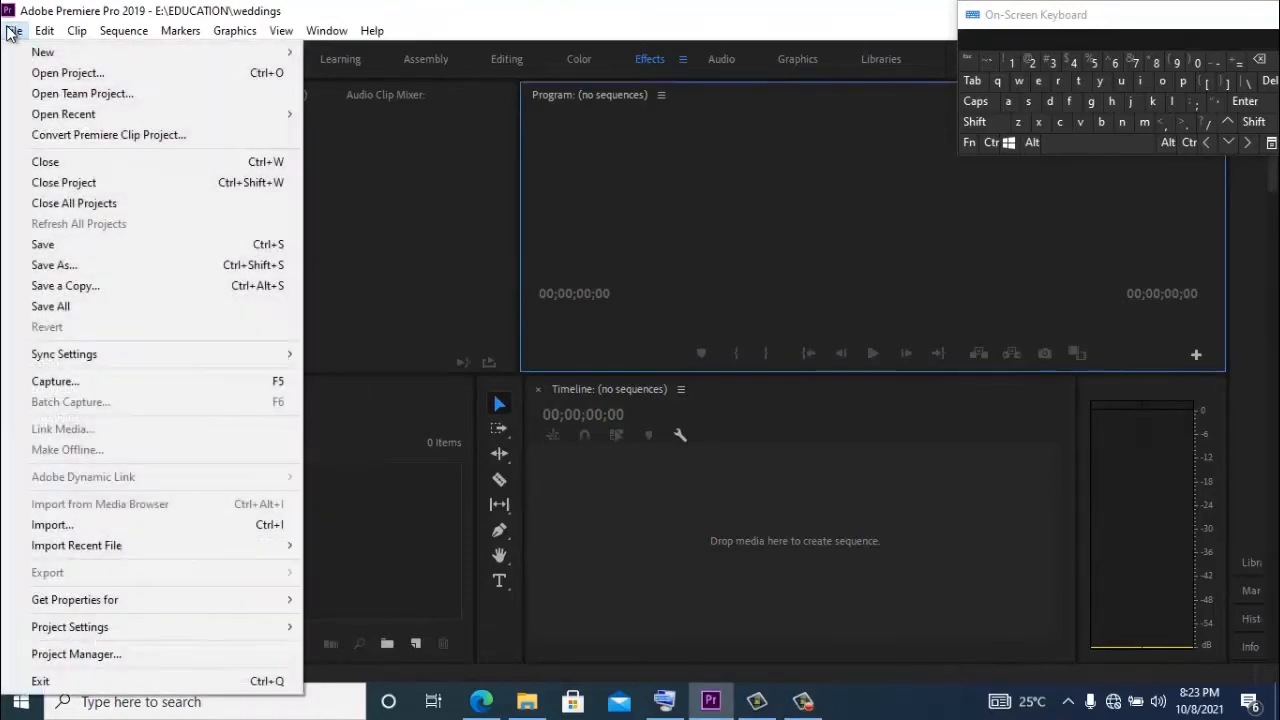
{"action": "left_click", "coordinate": [148, 523]}
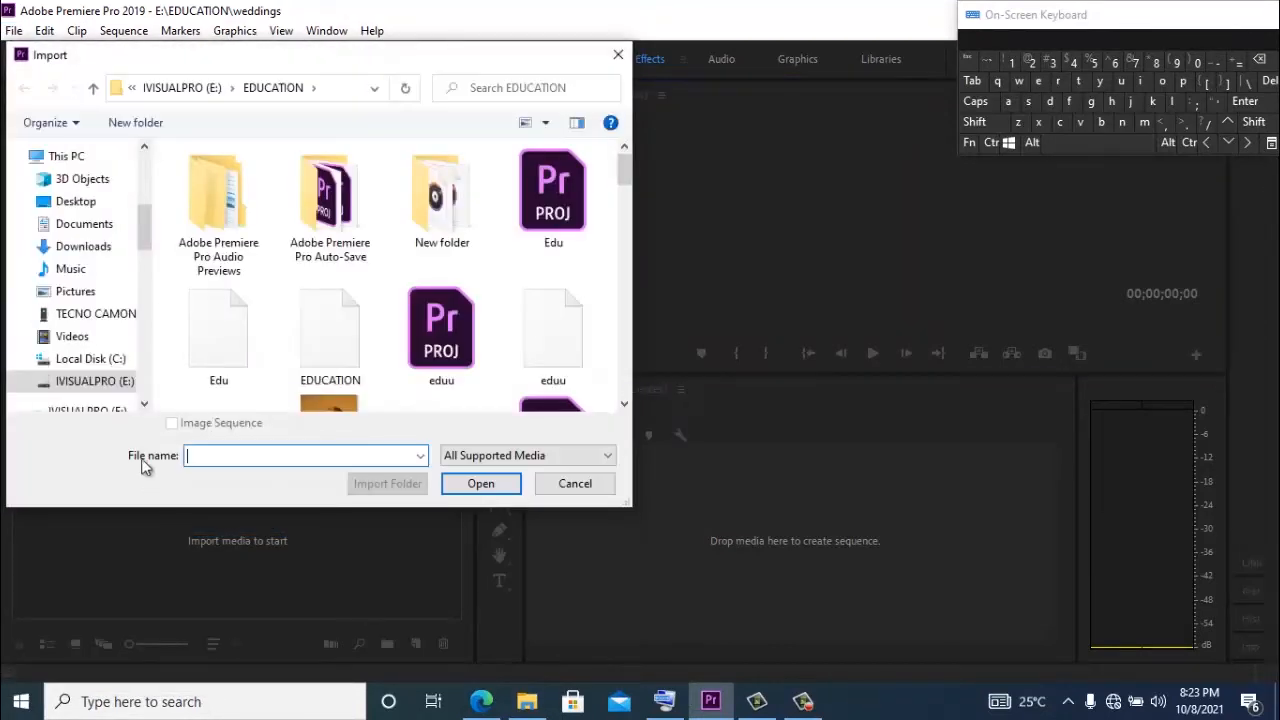
{"action": "left_click", "coordinate": [100, 382]}
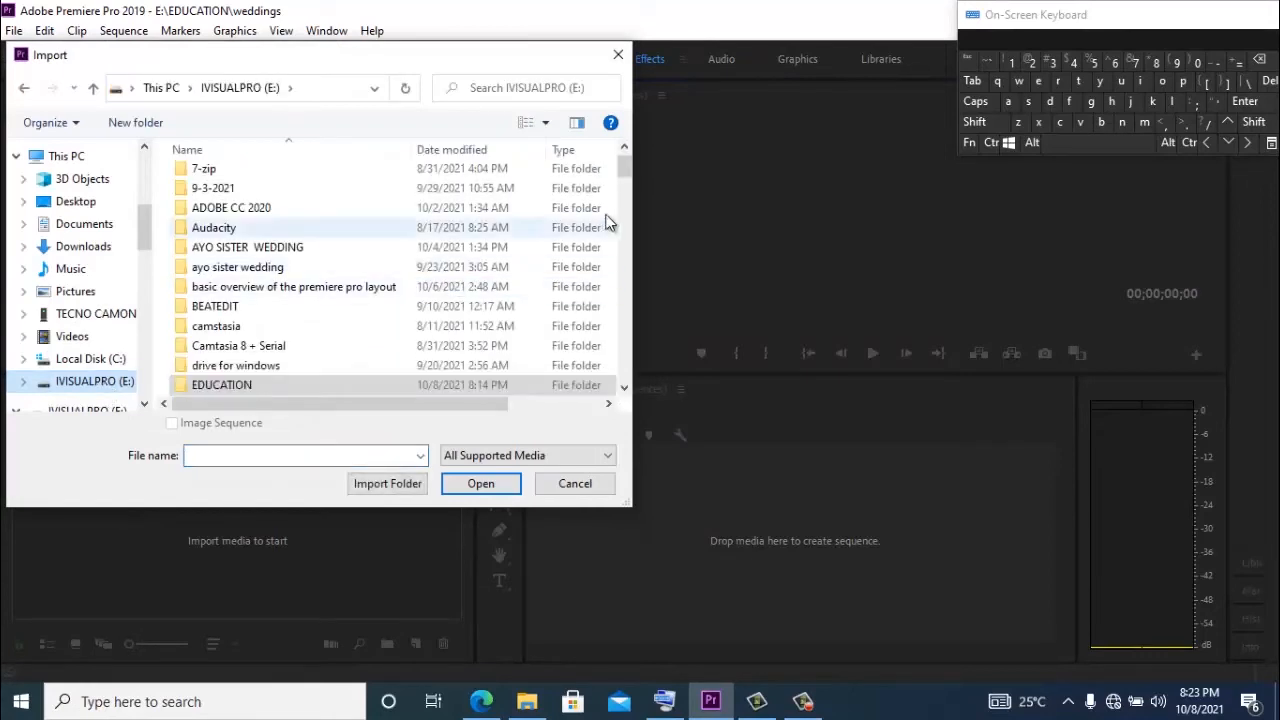
{"action": "left_click_drag", "start_coordinate": [625, 176], "coordinate": [627, 220]}
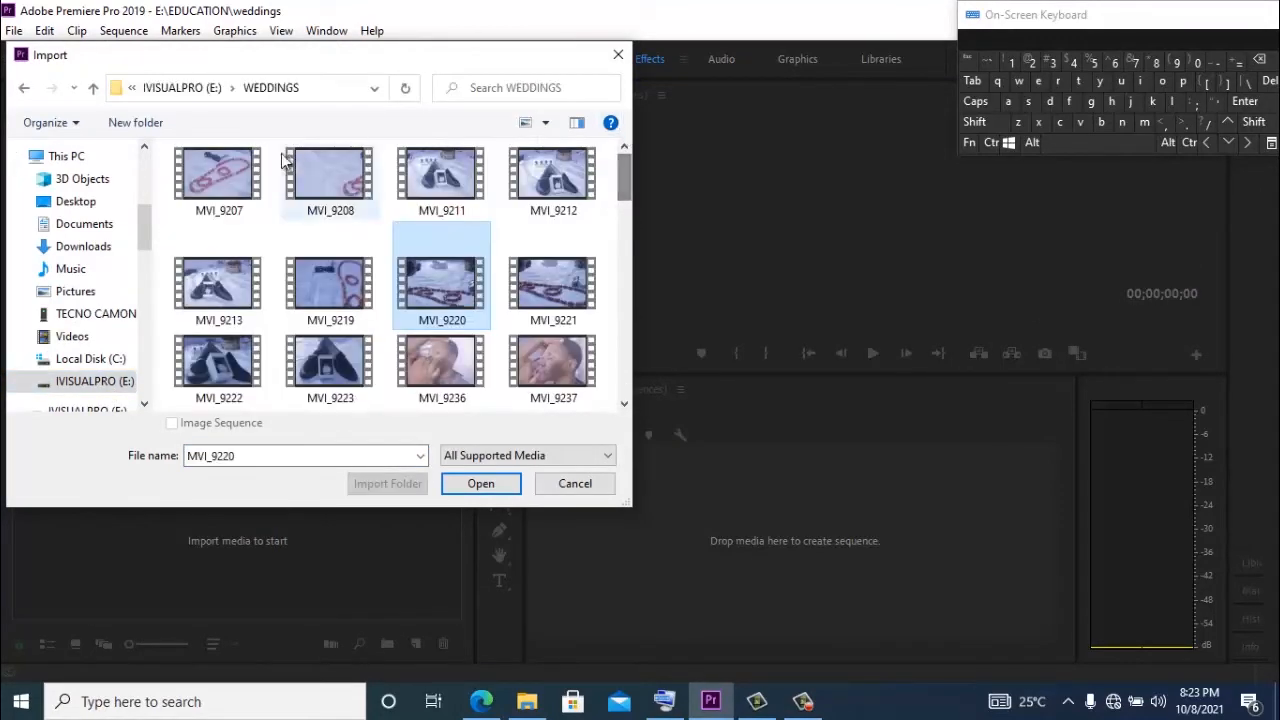
{"action": "left_click", "coordinate": [248, 170]}
{"action": "left_click", "coordinate": [989, 143]}
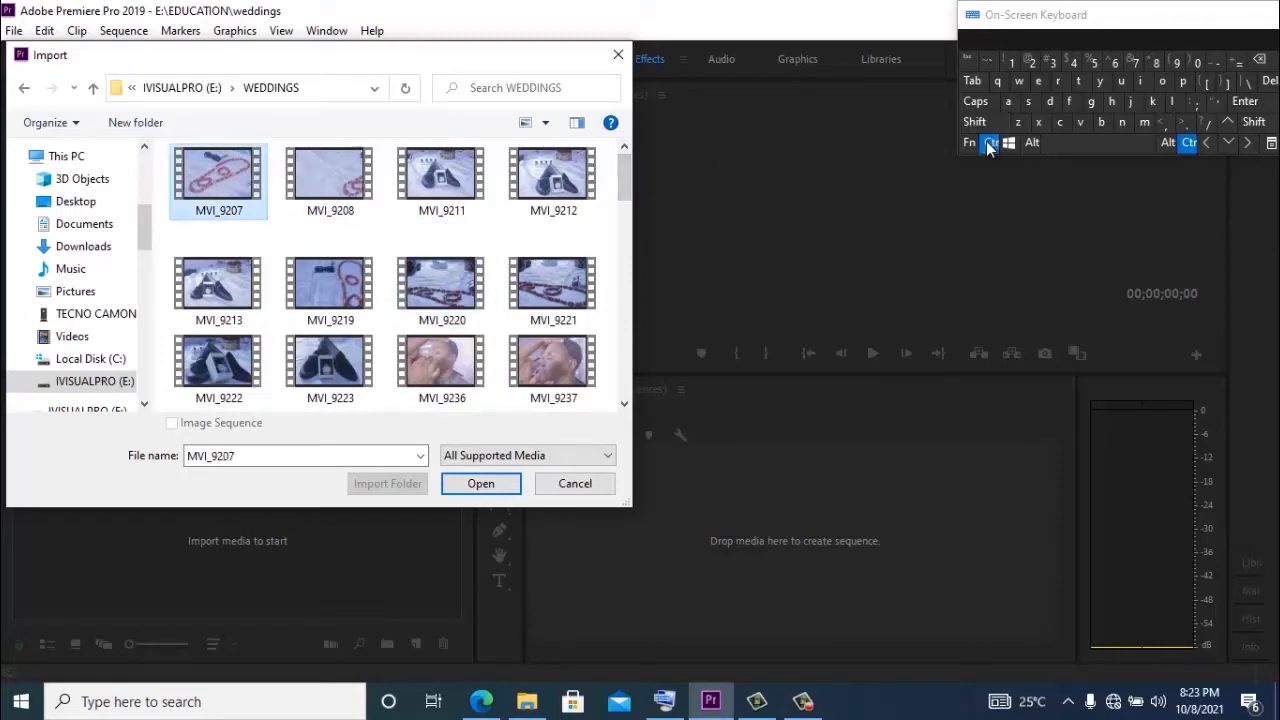
{"action": "left_click", "coordinate": [1008, 101]}
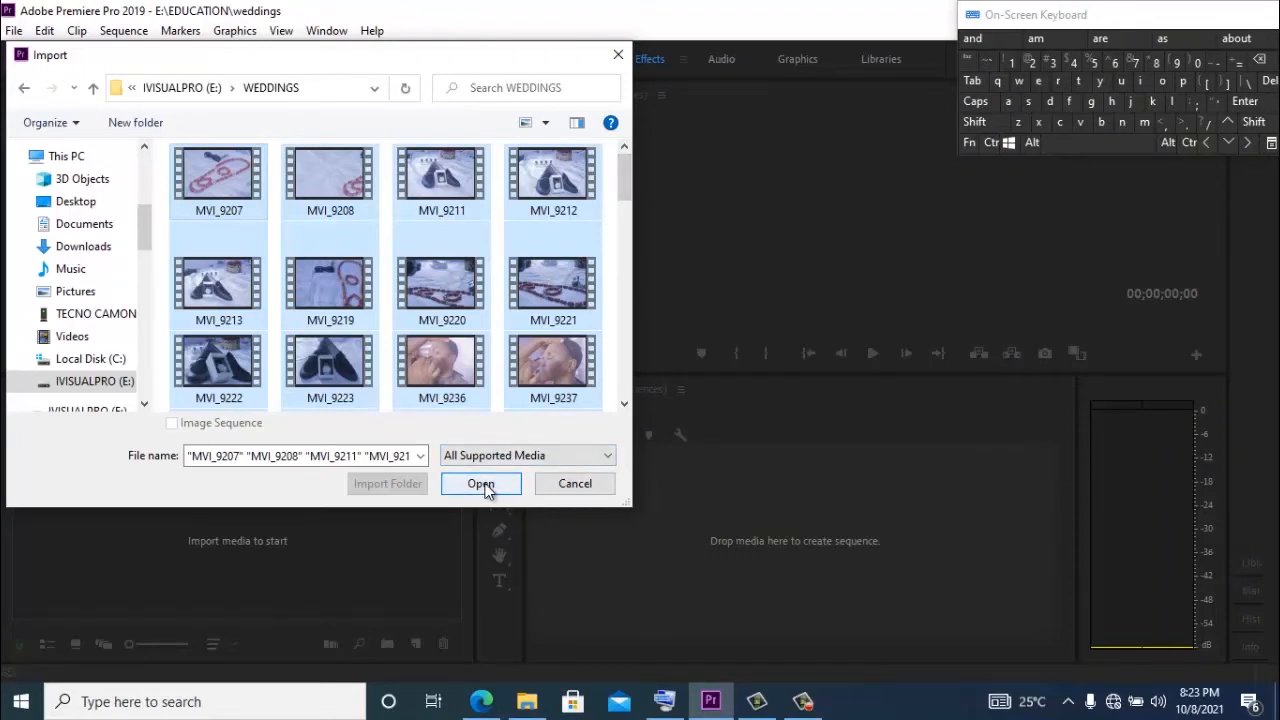
{"action": "left_click", "coordinate": [562, 486]}
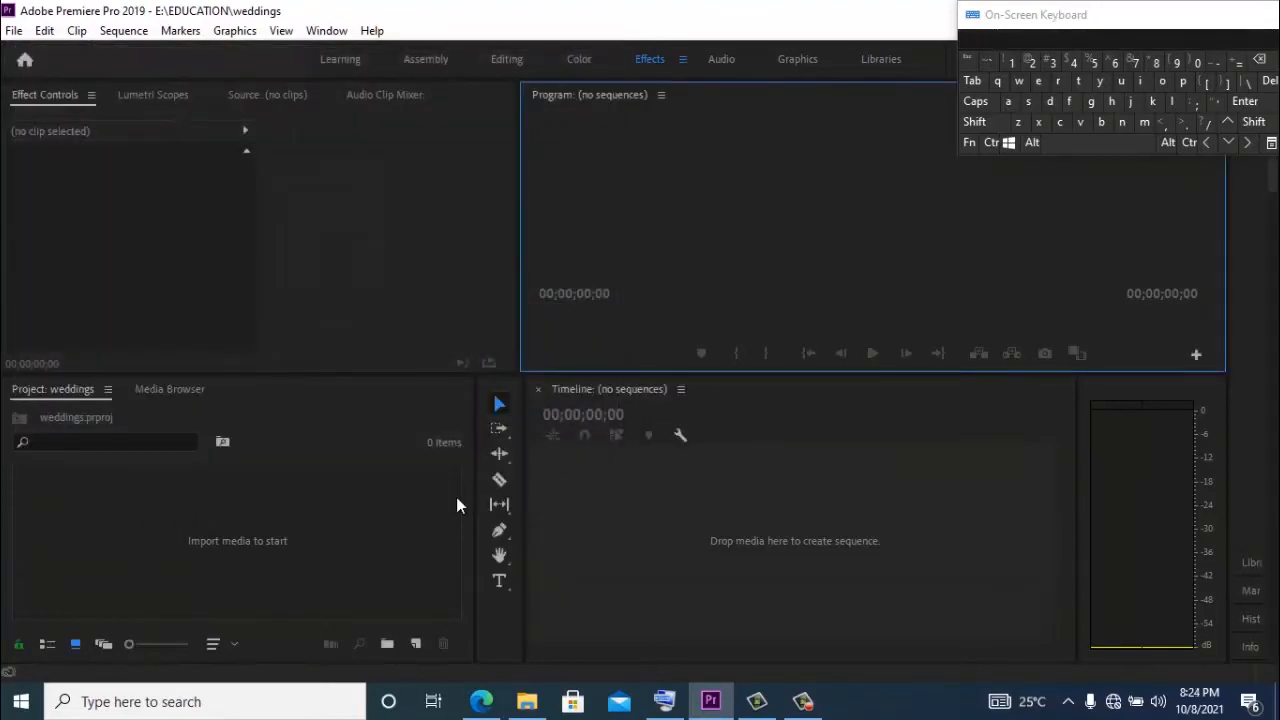
{"action": "double_click", "coordinate": [230, 543]}
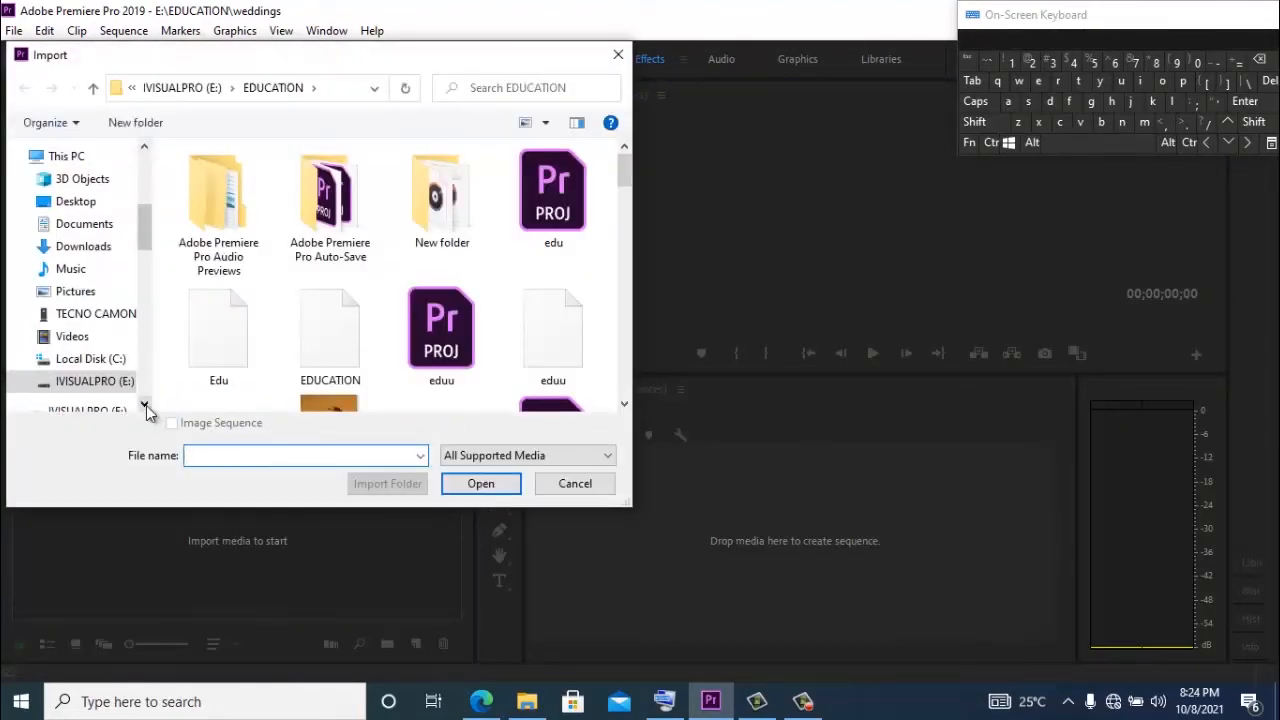
{"action": "left_click", "coordinate": [94, 381]}
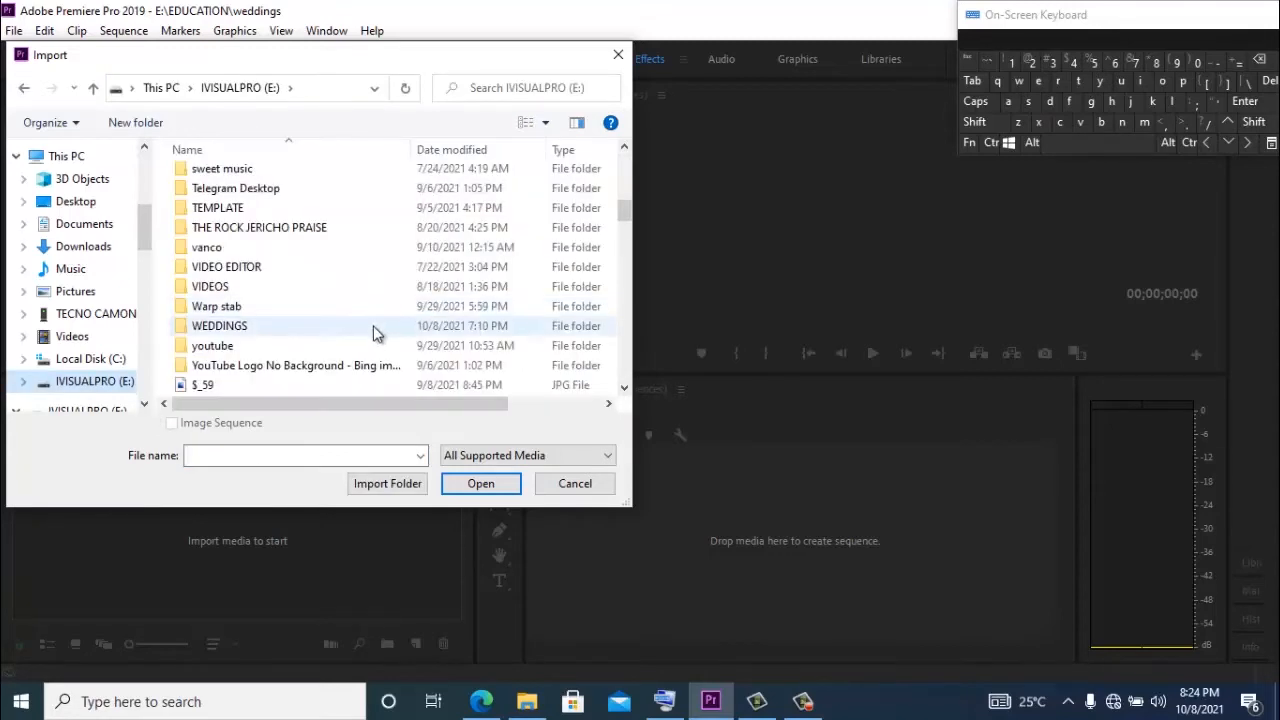
{"action": "double_click", "coordinate": [373, 325]}
{"action": "left_click", "coordinate": [218, 211]}
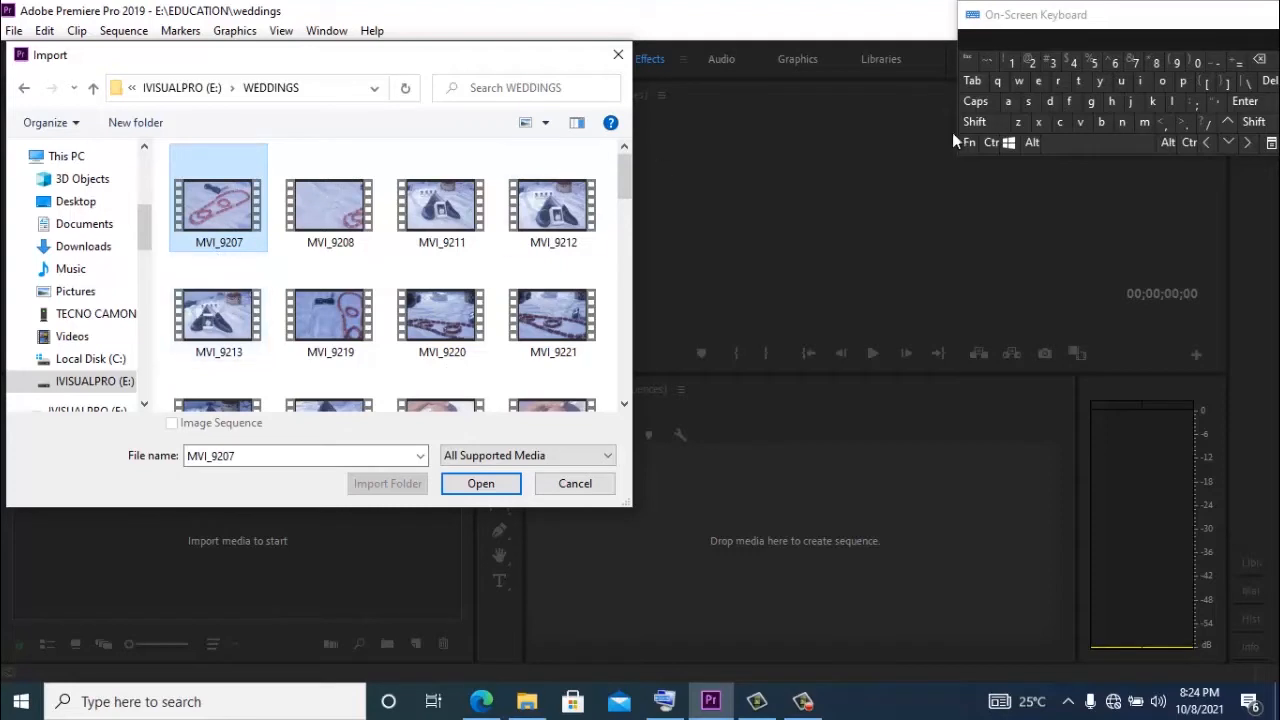
{"action": "left_click", "coordinate": [985, 143]}
{"action": "left_click", "coordinate": [1008, 101]}
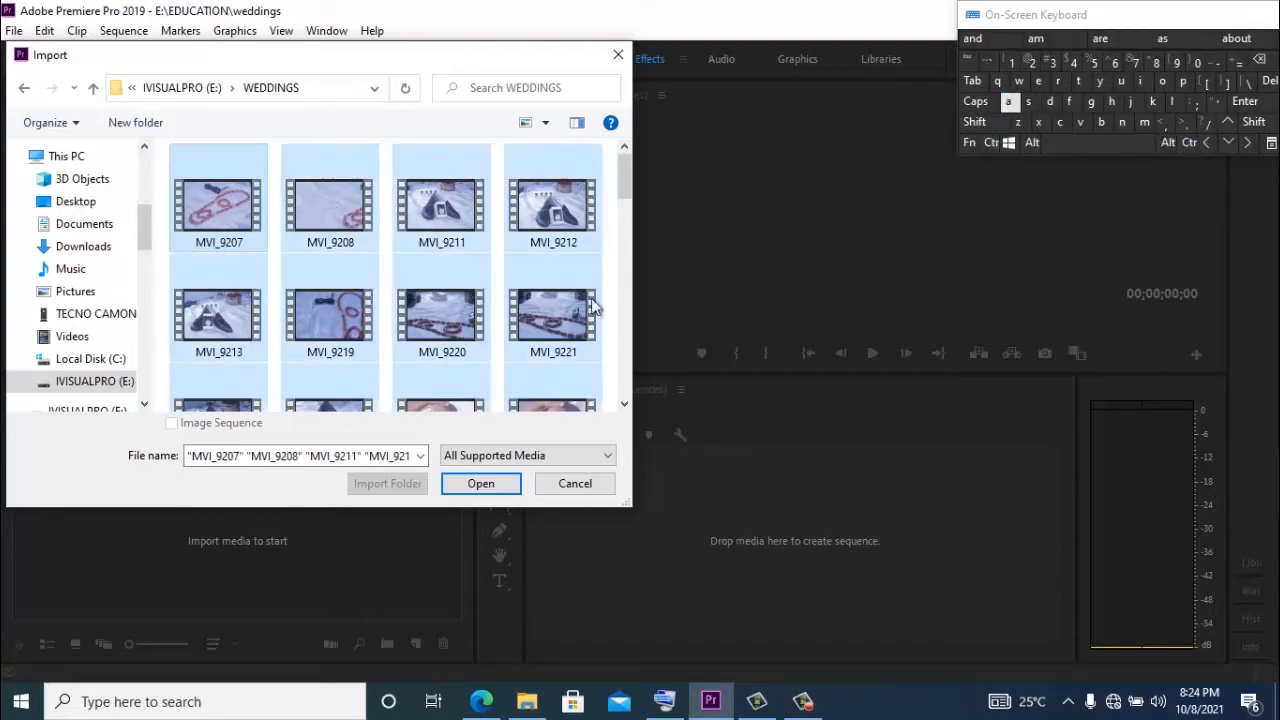
{"action": "left_click", "coordinate": [562, 480]}
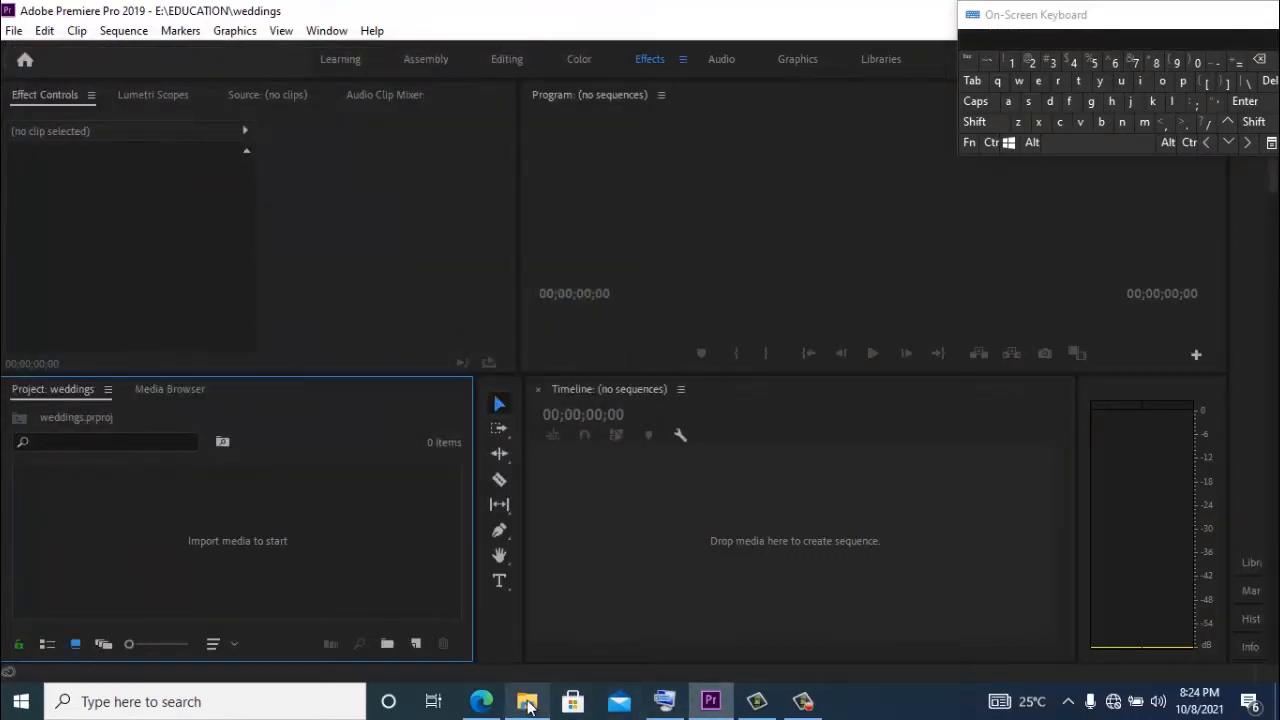
Step: Switch to File Explorer and bring all the clips from the WEDDINGS folder into the Premiere Pro project
{"action": "left_click", "coordinate": [518, 660]}
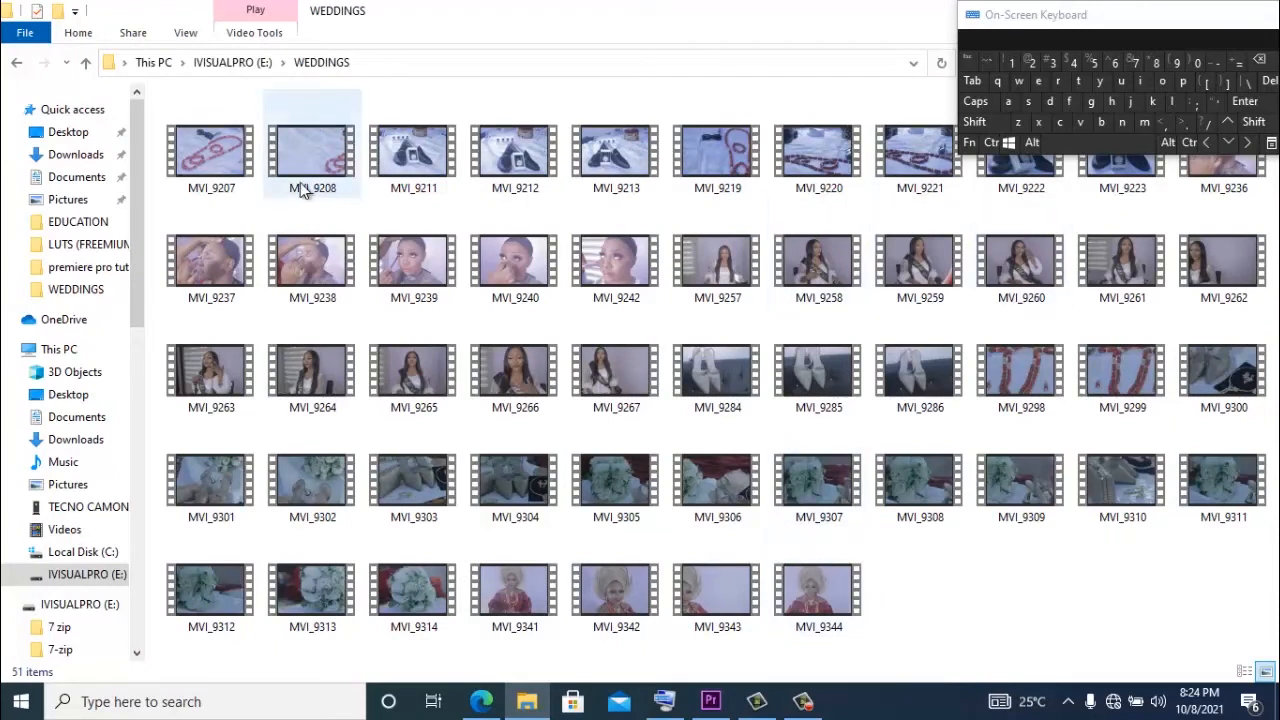
{"action": "left_click", "coordinate": [246, 176]}
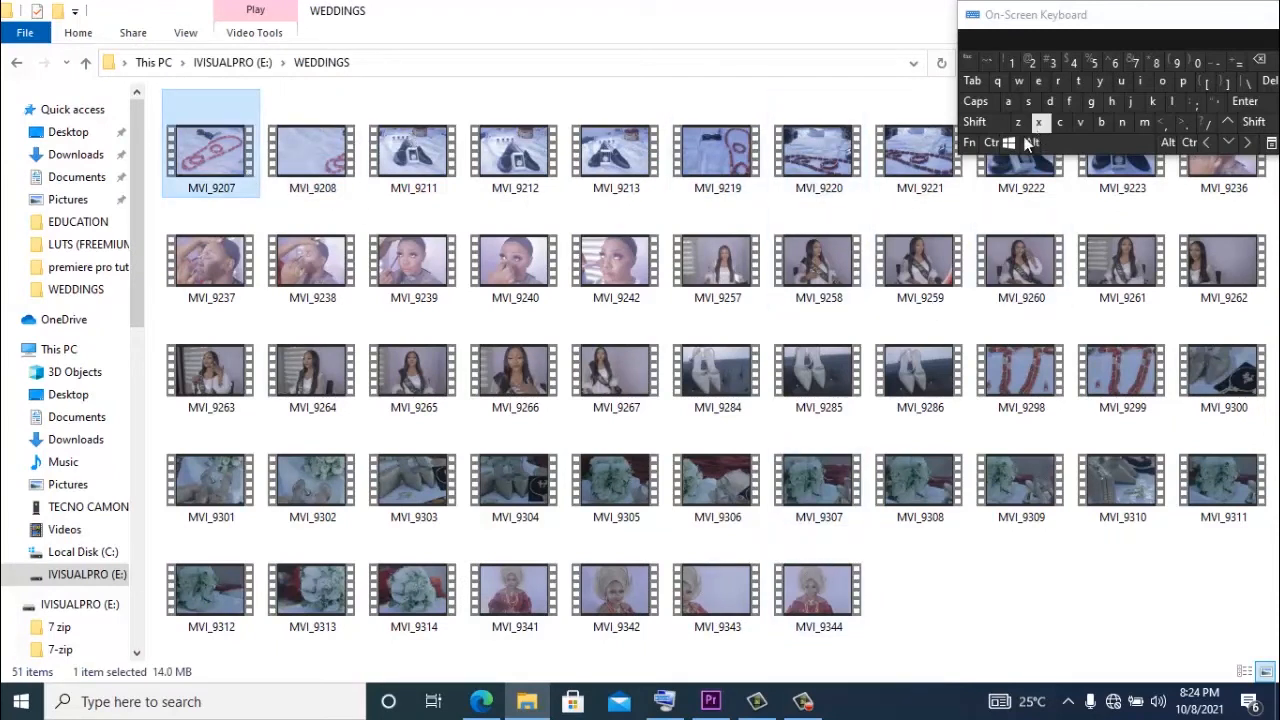
{"action": "left_click", "coordinate": [990, 142]}
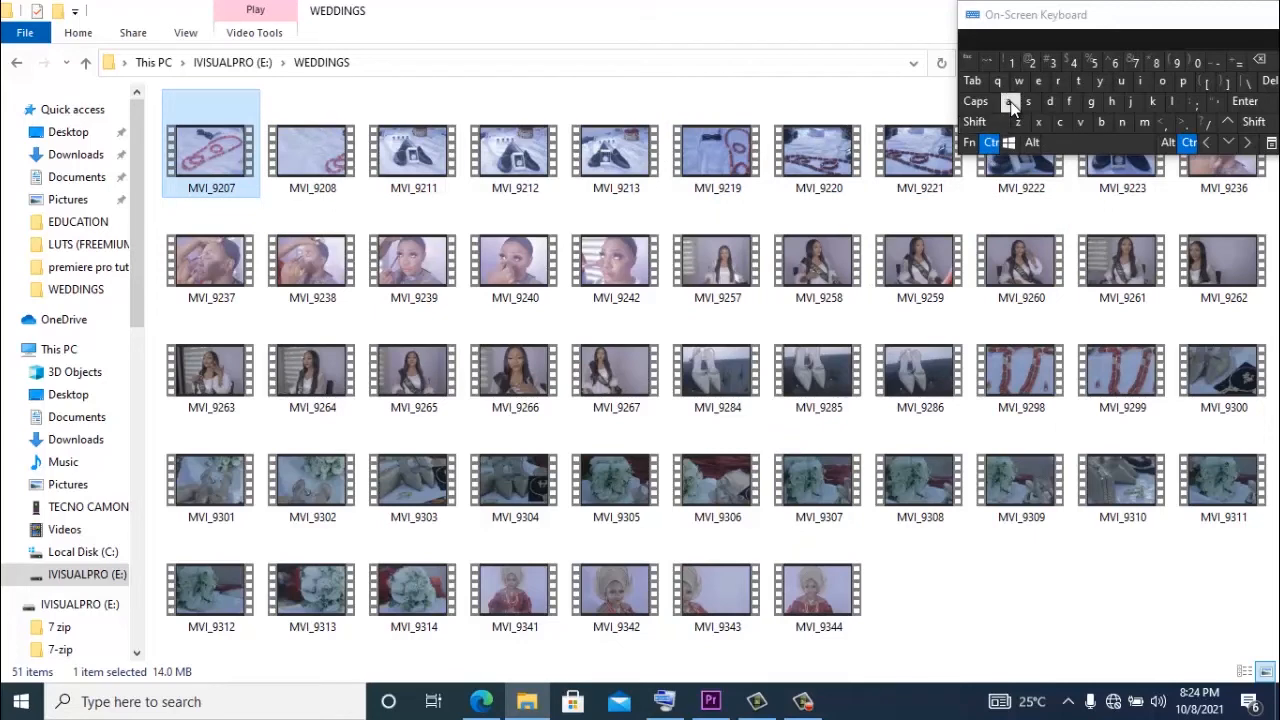
{"action": "left_click", "coordinate": [1010, 104]}
{"action": "left_click_drag", "start_coordinate": [806, 626], "coordinate": [226, 570]}
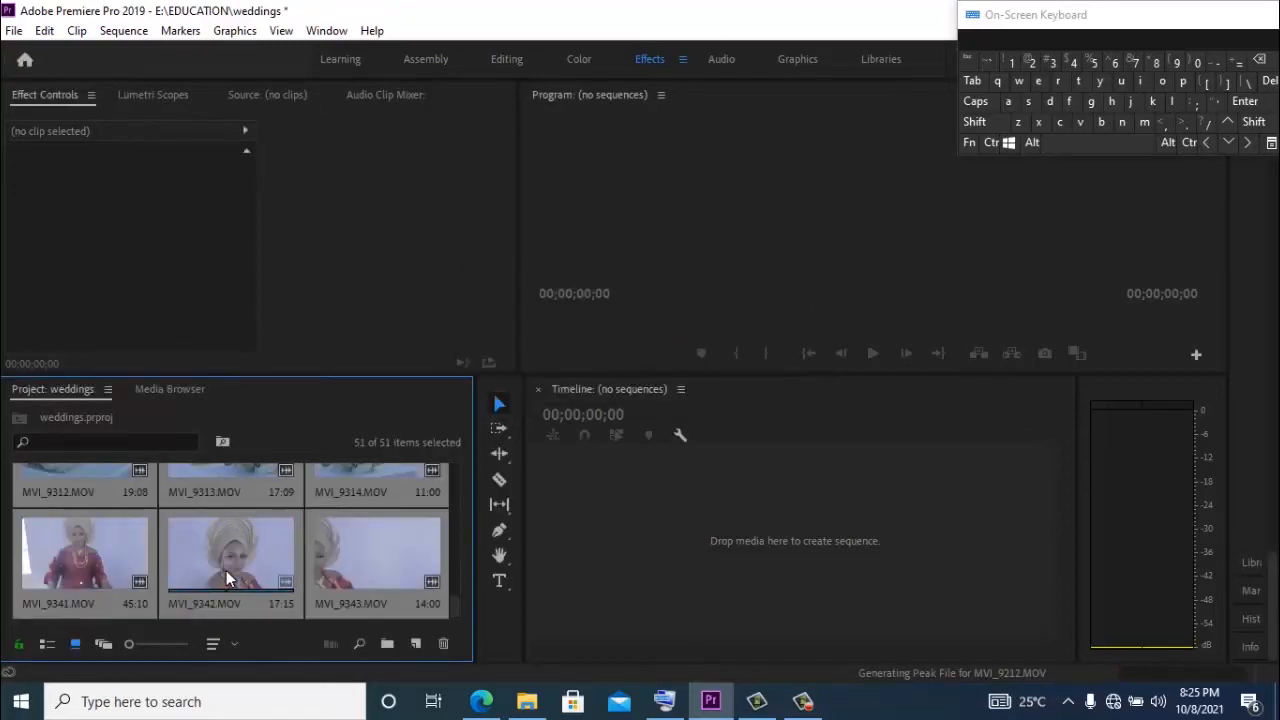
Step: Compare the project's icon and list views, and leave the imported clips displayed as a list
{"action": "left_click", "coordinate": [44, 646]}
{"action": "left_click", "coordinate": [76, 645]}
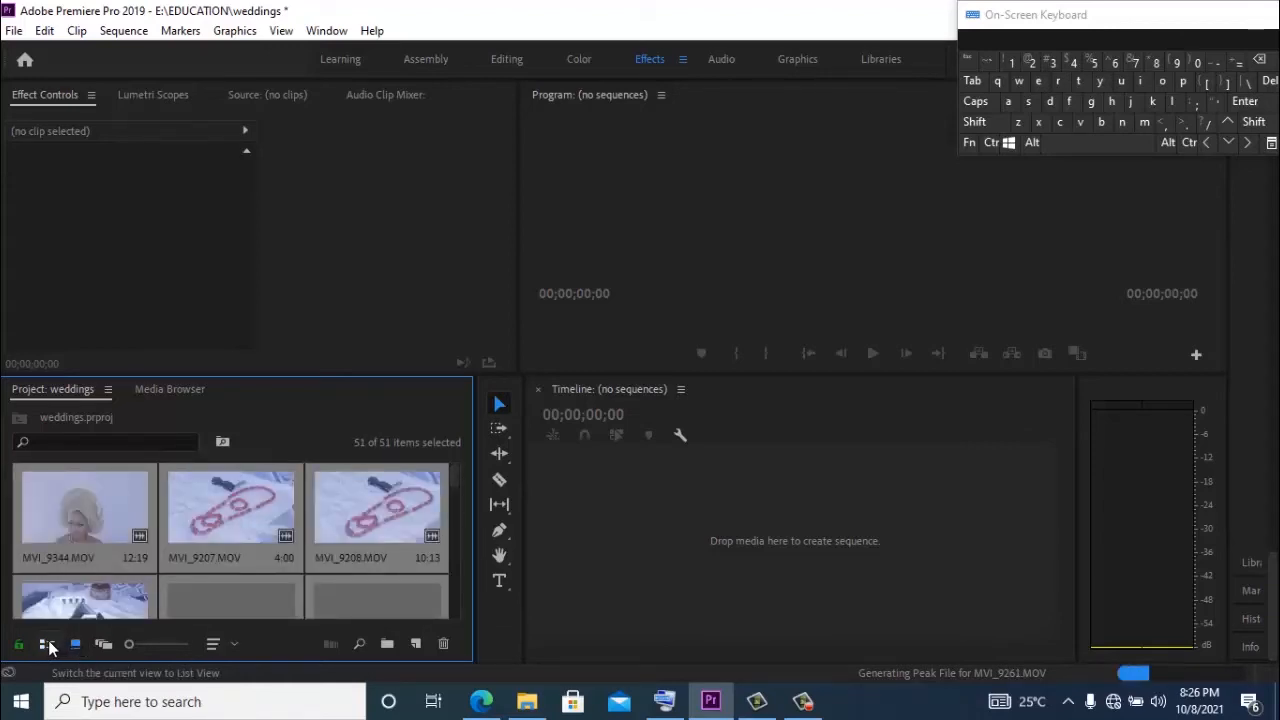
{"action": "left_click", "coordinate": [47, 644]}
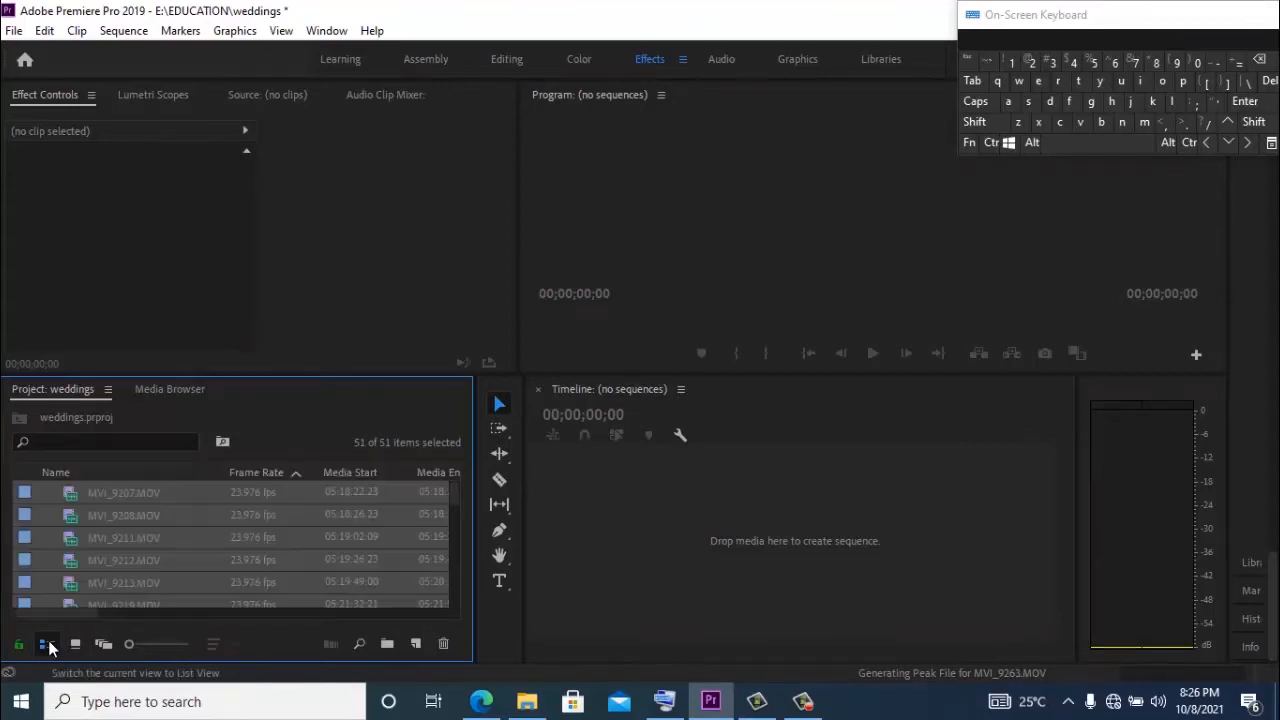
Step: Open MVI_9207.MOV in the source monitor, play part of it and scrub through the footage
{"action": "double_click", "coordinate": [329, 492]}
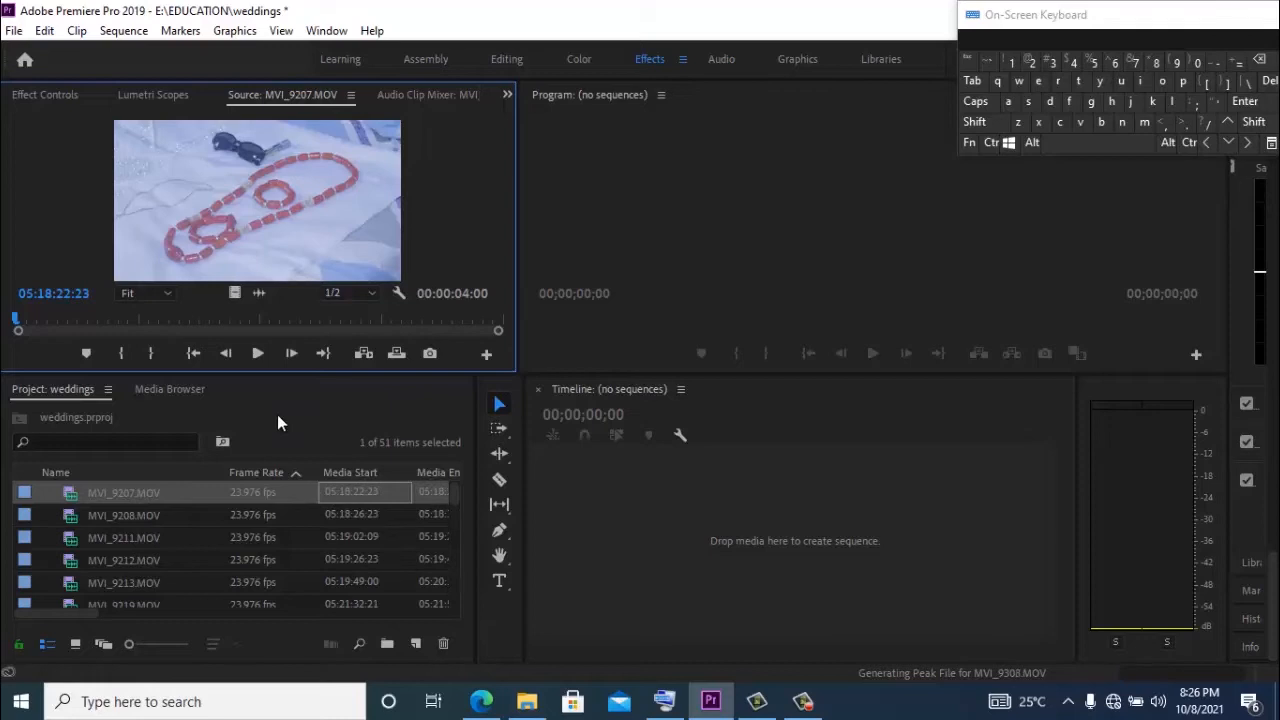
{"action": "left_click", "coordinate": [257, 353]}
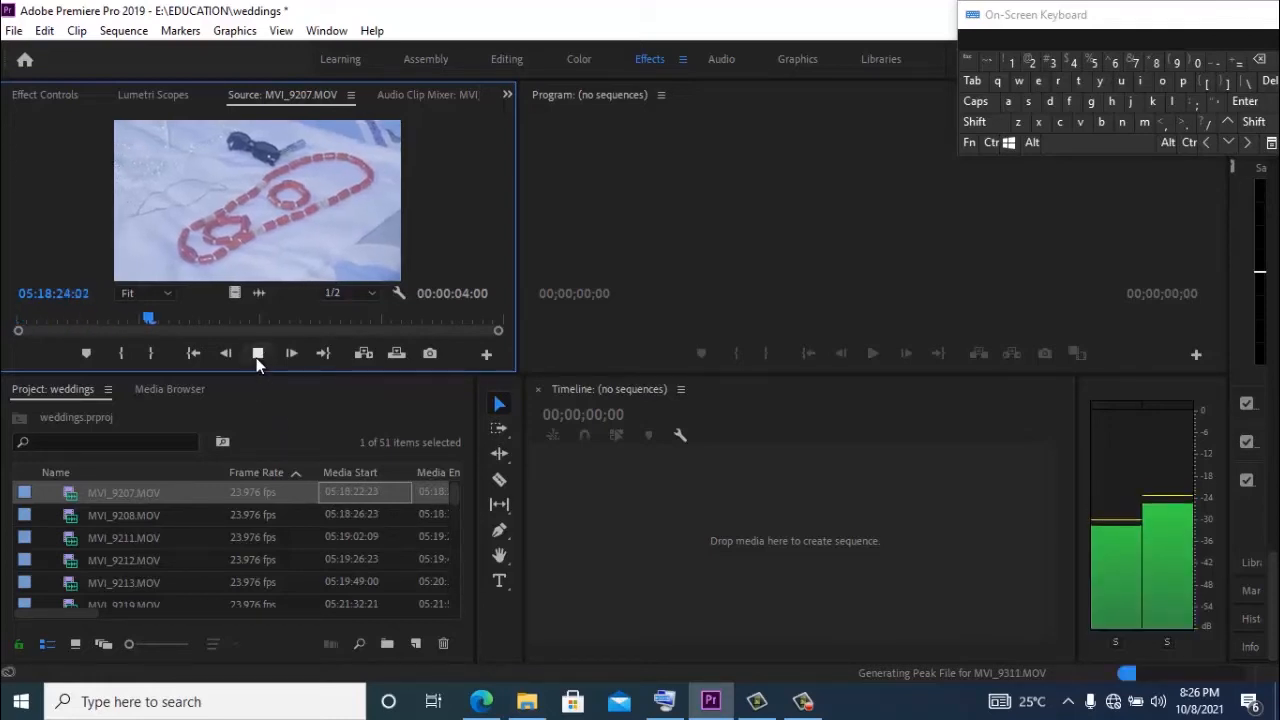
{"action": "left_click", "coordinate": [257, 355]}
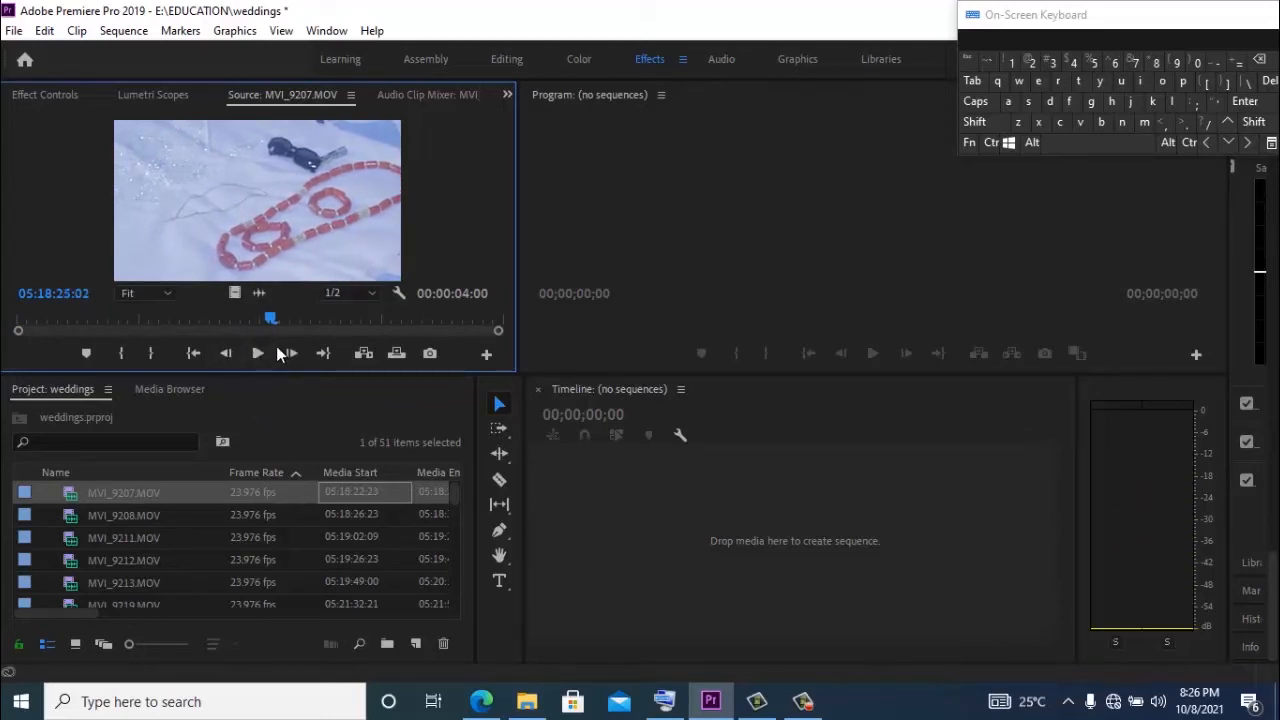
{"action": "mouse_move", "coordinate": [272, 320]}
{"action": "left_mouse_down"}
{"action": "mouse_move", "coordinate": [462, 322]}
{"action": "mouse_move", "coordinate": [291, 320]}
{"action": "left_mouse_up"}
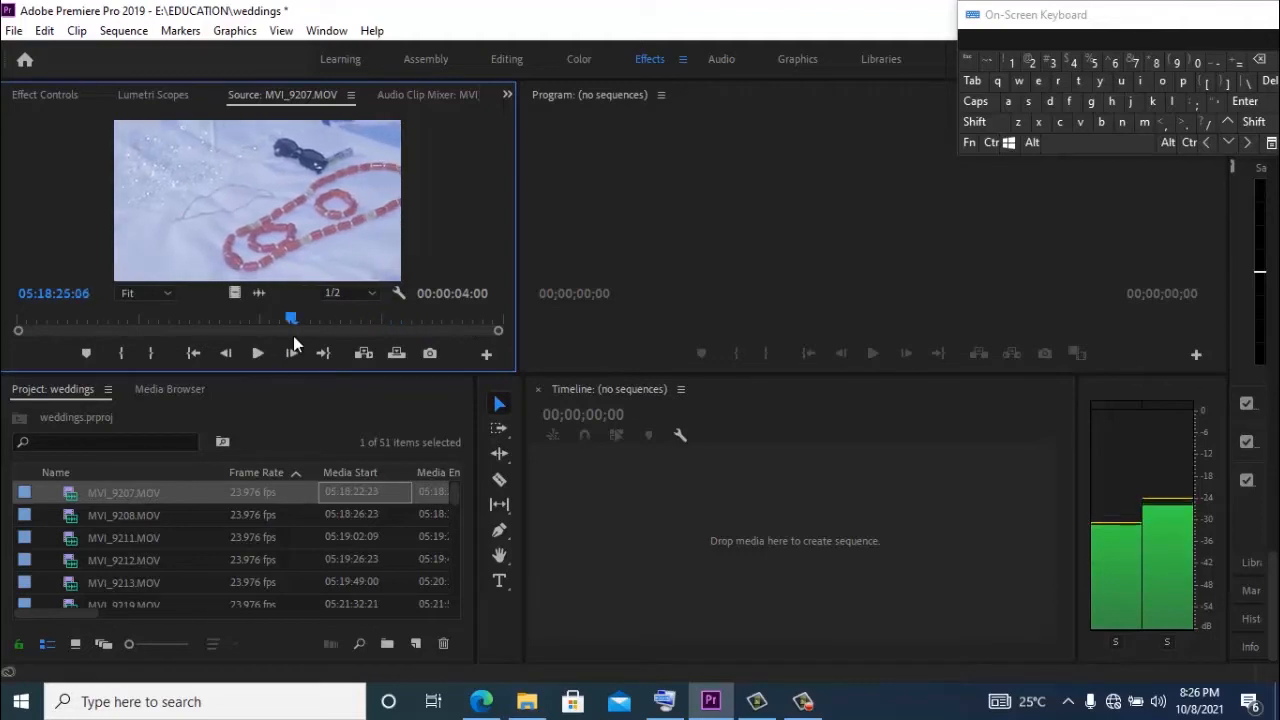
Step: Create a new bin in the project named "grooms dress"
{"action": "left_click", "coordinate": [383, 643]}
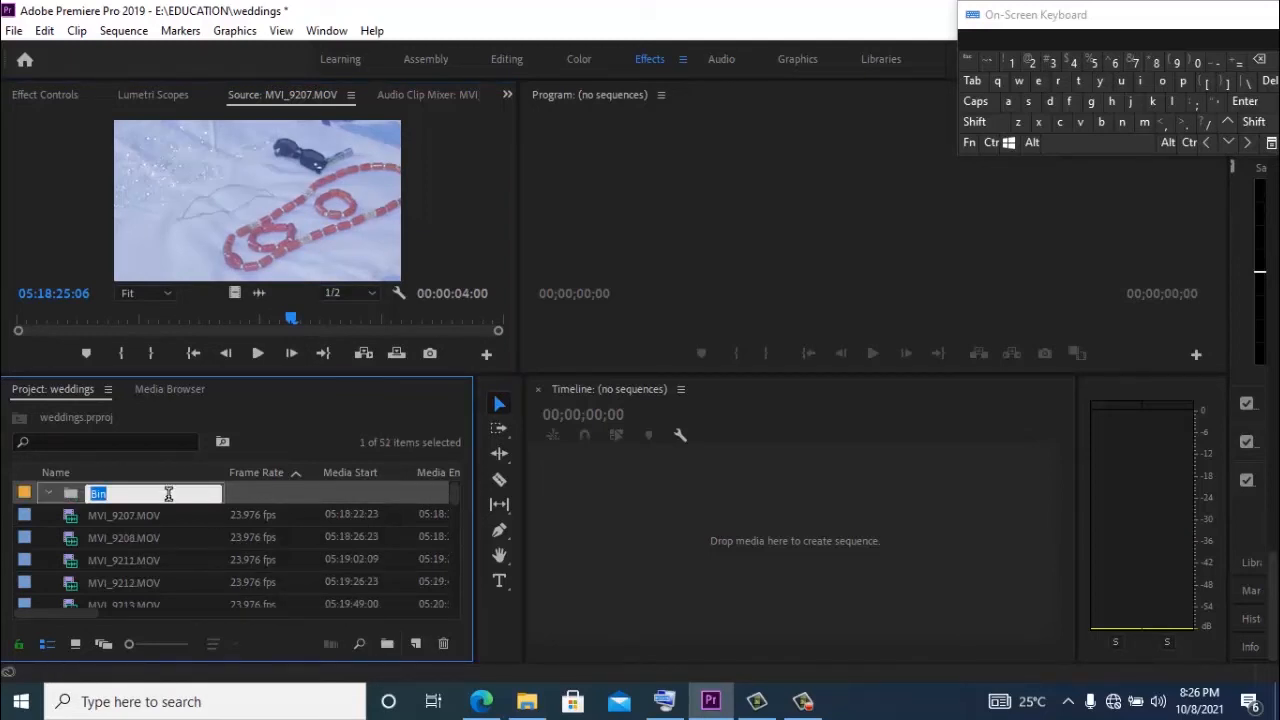
{"action": "left_click", "coordinate": [1095, 104]}
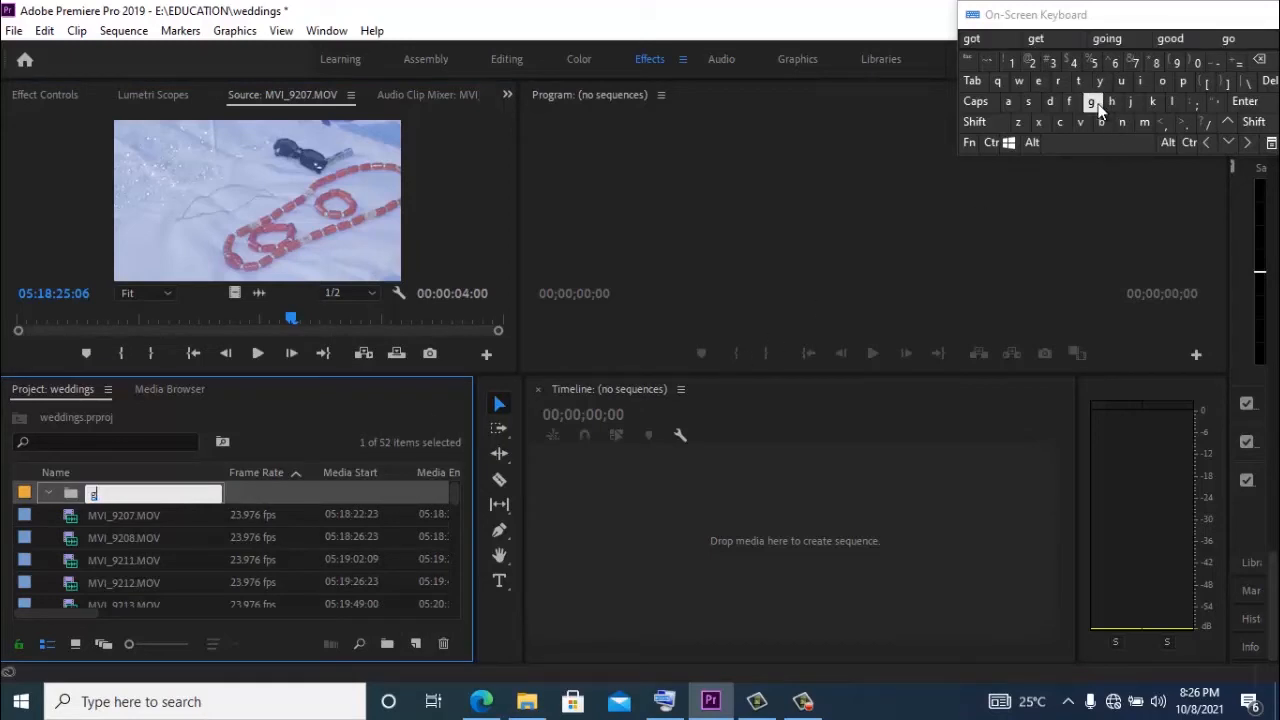
{"action": "left_click", "coordinate": [1061, 82]}
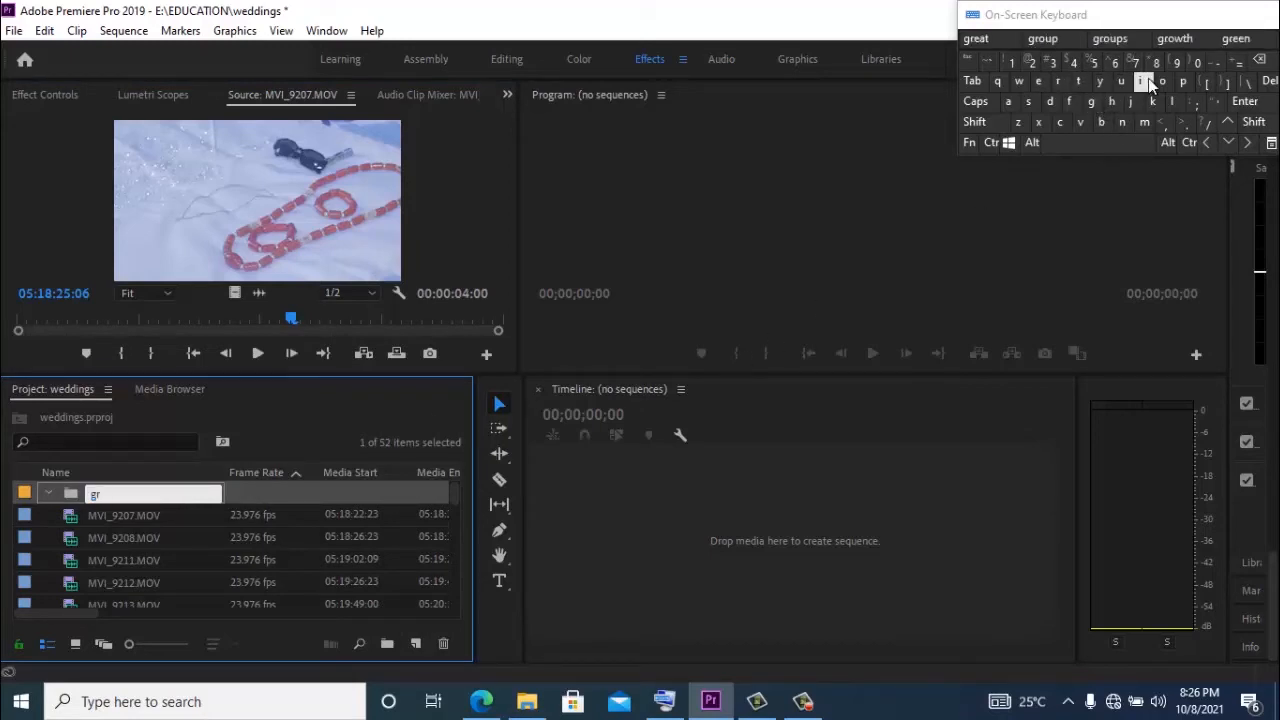
{"action": "left_click", "coordinate": [1162, 81]}
{"action": "left_click", "coordinate": [1172, 38]}
{"action": "left_click", "coordinate": [1050, 103]}
{"action": "left_click", "coordinate": [1059, 82]}
{"action": "left_click", "coordinate": [1040, 82]}
{"action": "left_click", "coordinate": [1030, 103]}
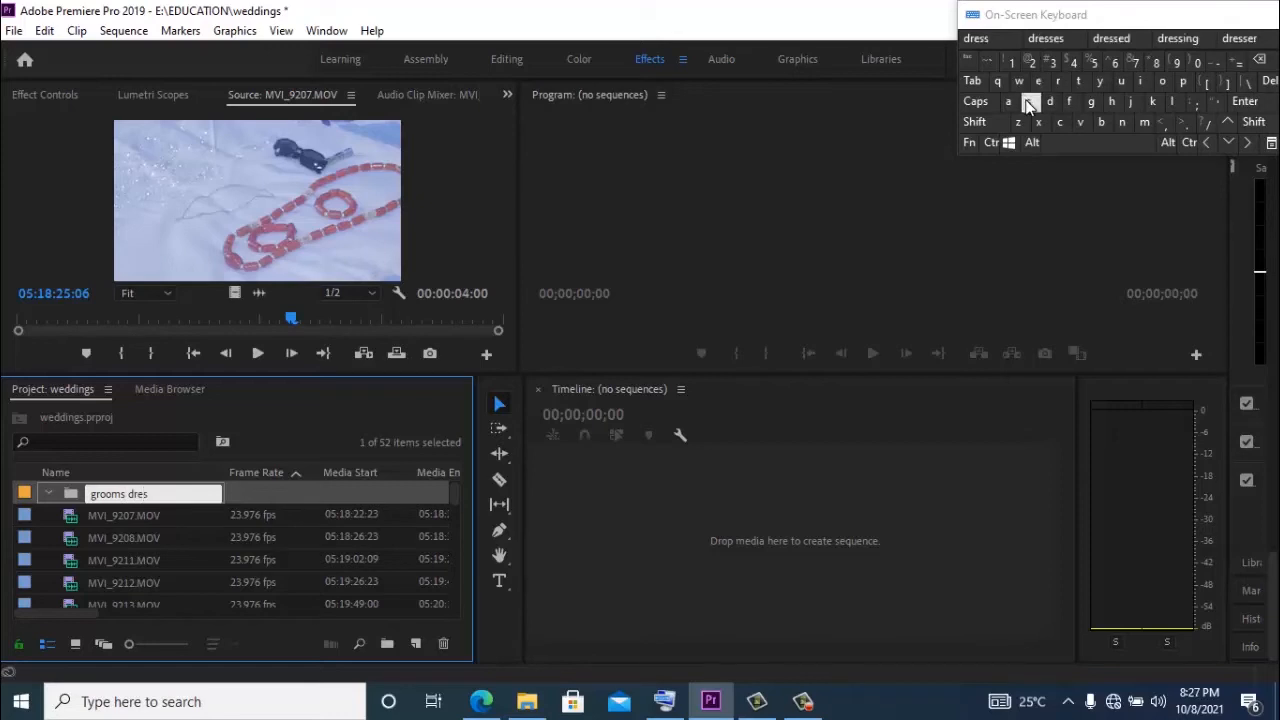
{"action": "left_click", "coordinate": [977, 39]}
{"action": "left_click", "coordinate": [263, 510]}
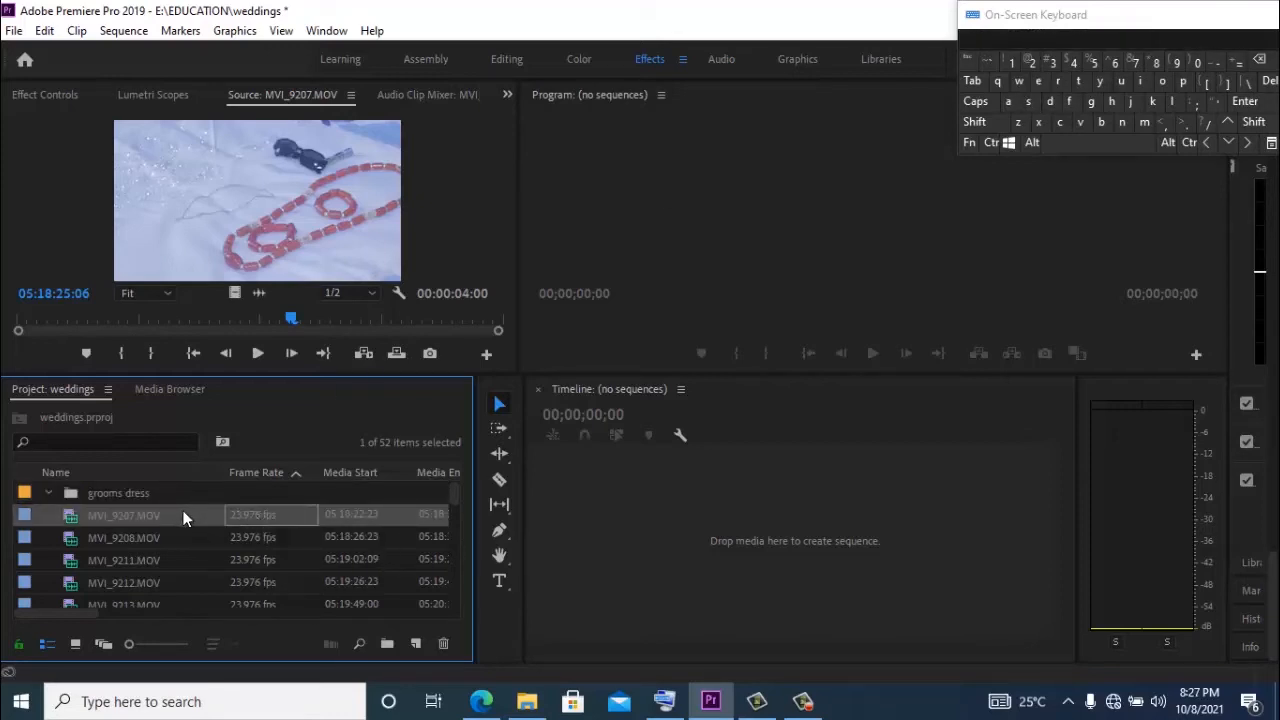
Step: Move MVI_9207.MOV into the "grooms dress" bin and collapse the bin
{"action": "left_click_drag", "start_coordinate": [183, 517], "coordinate": [183, 502]}
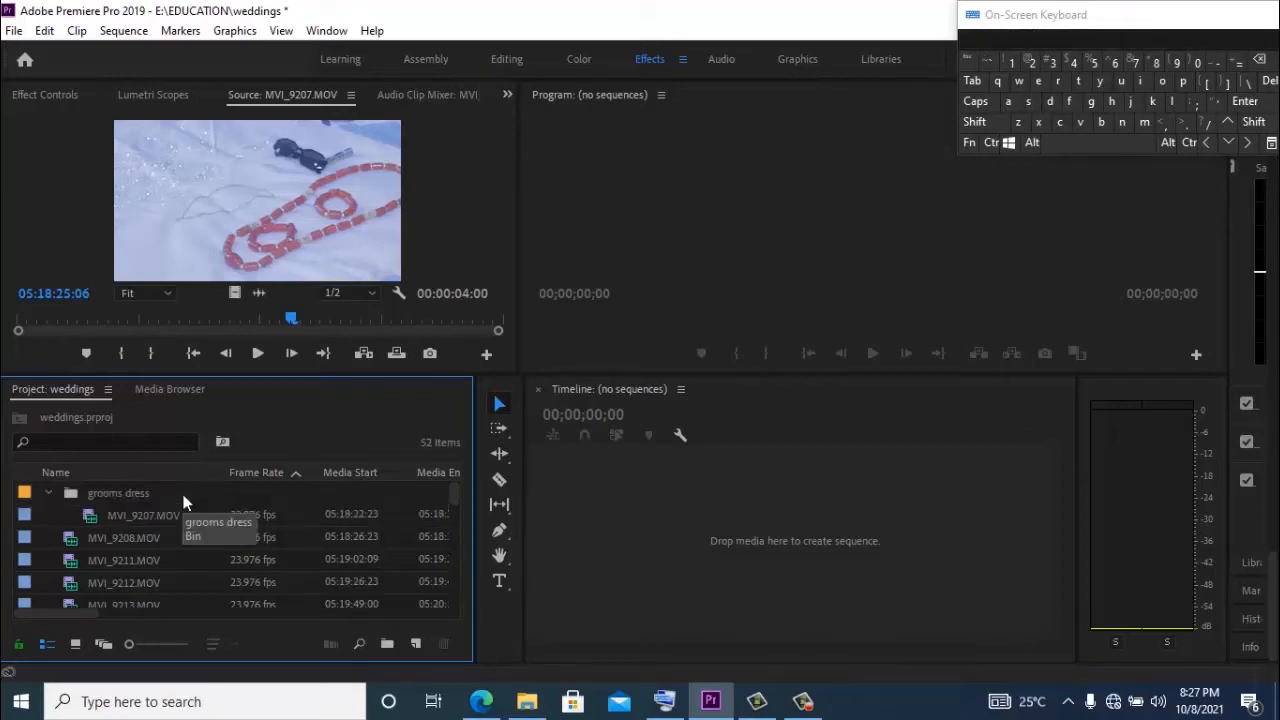
{"action": "left_click", "coordinate": [47, 490]}
{"action": "left_click", "coordinate": [47, 491]}
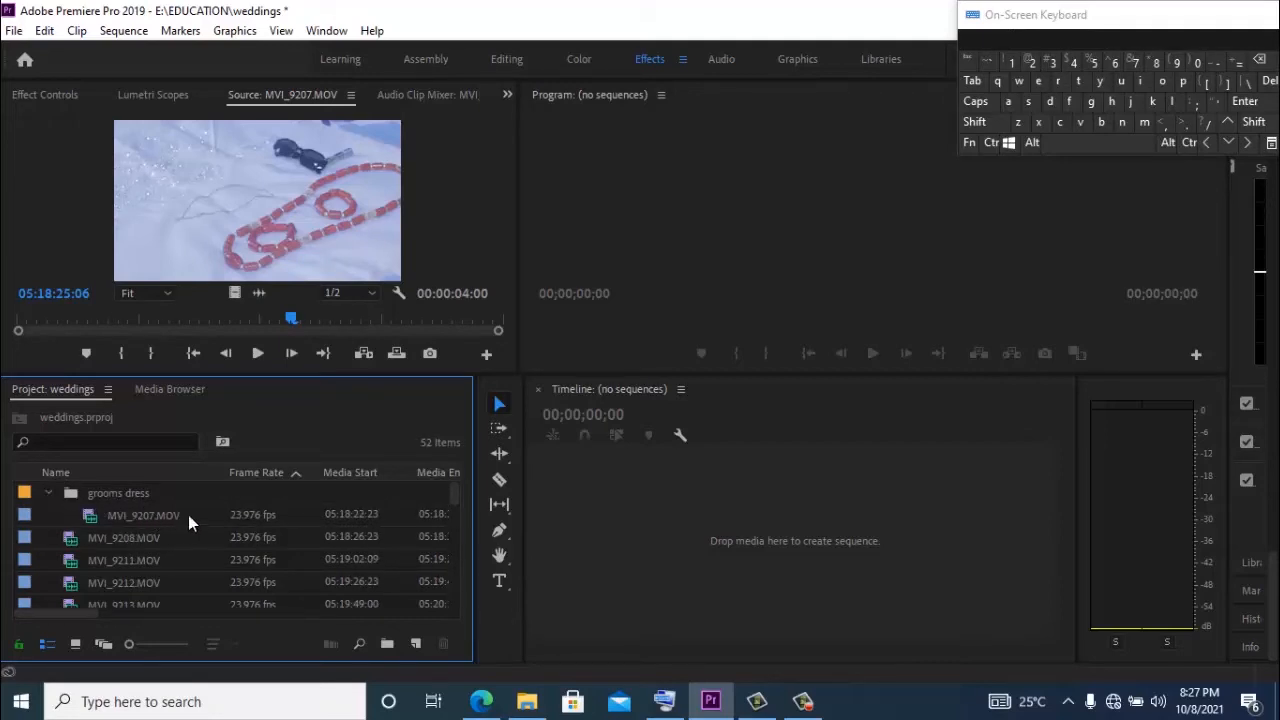
{"action": "left_click", "coordinate": [50, 490]}
Step: Preview MVI_9208.MOV and MVI_9211.MOV in the source monitor and move both into the "grooms dress" bin
{"action": "double_click", "coordinate": [146, 520]}
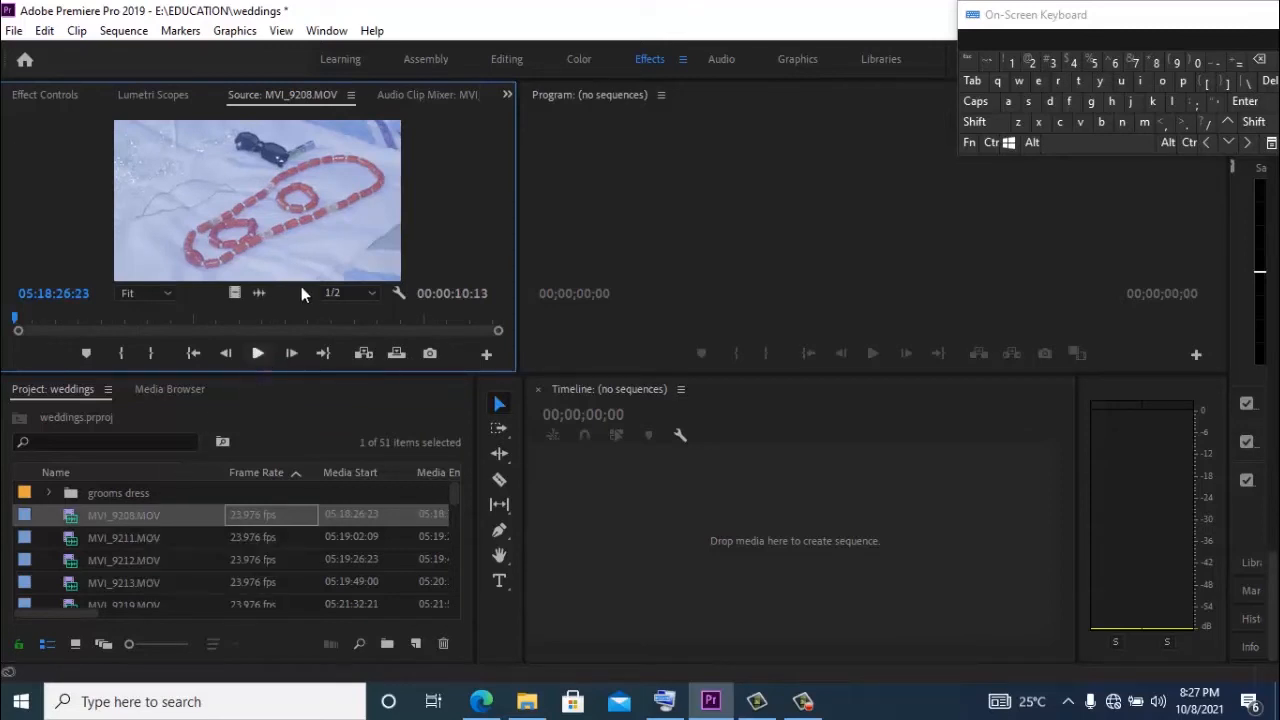
{"action": "left_click", "coordinate": [165, 517]}
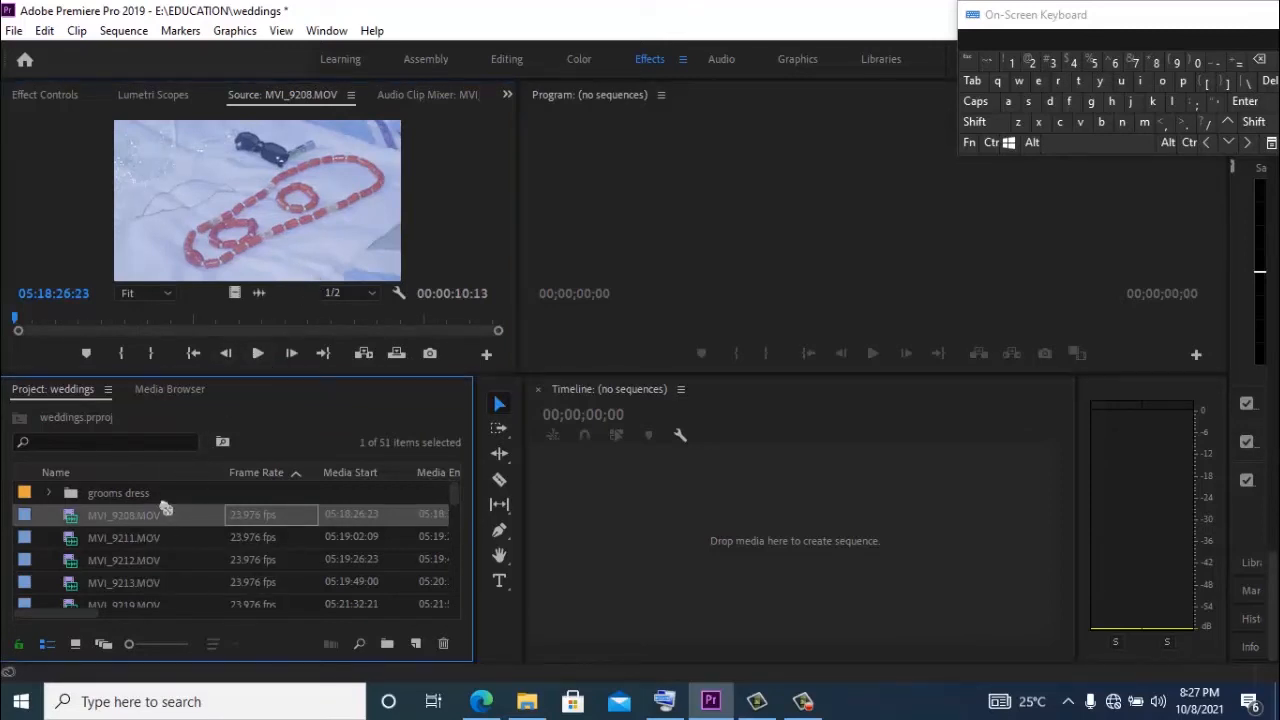
{"action": "key", "text": "Delete"}
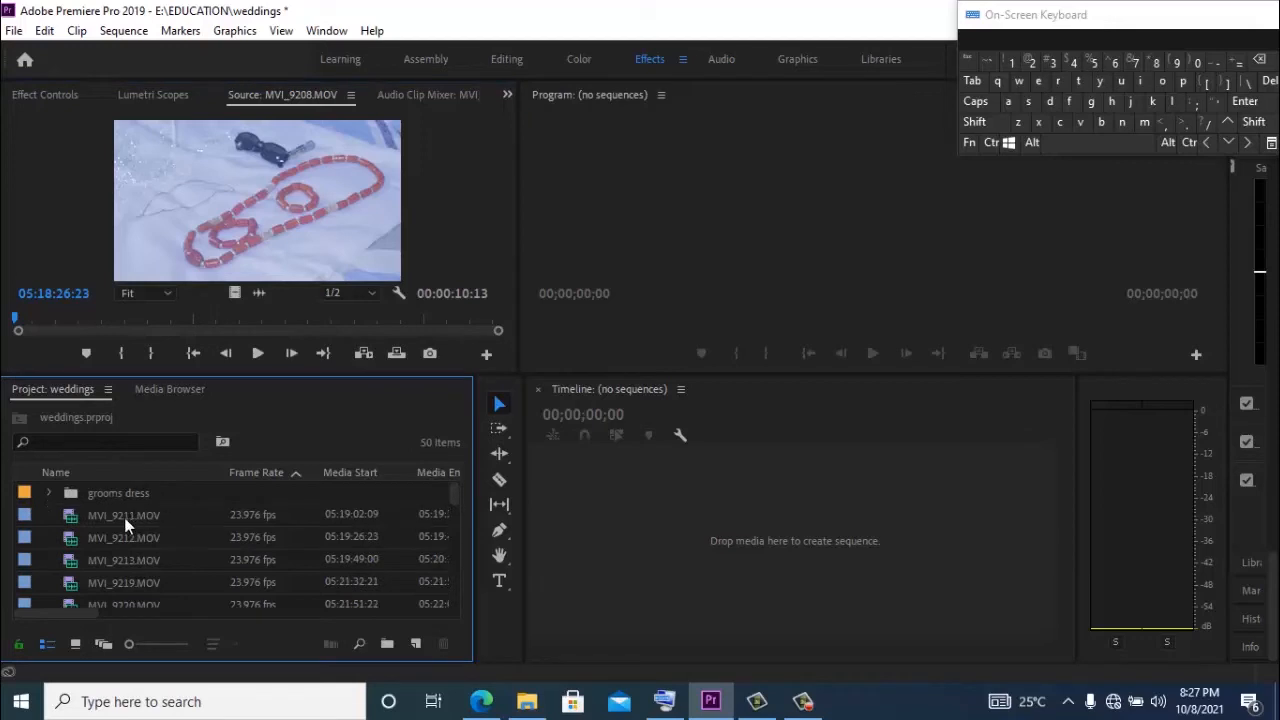
{"action": "double_click", "coordinate": [141, 517]}
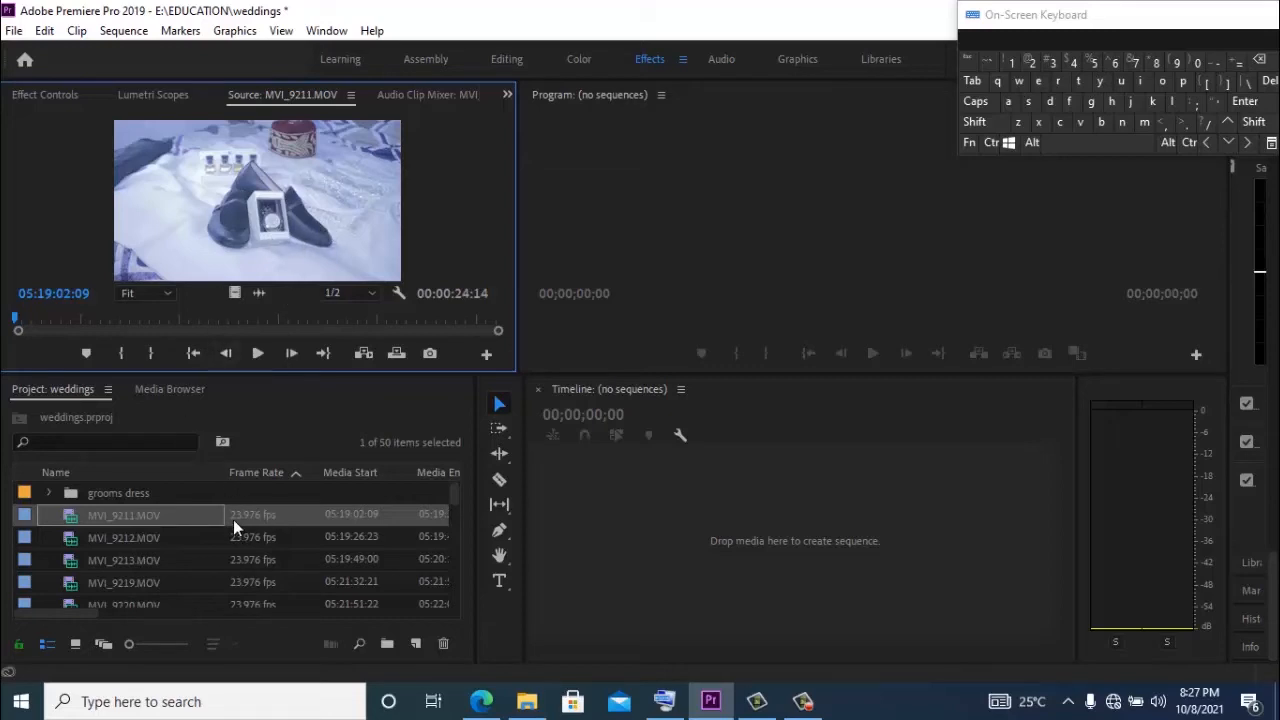
{"action": "left_click", "coordinate": [177, 519]}
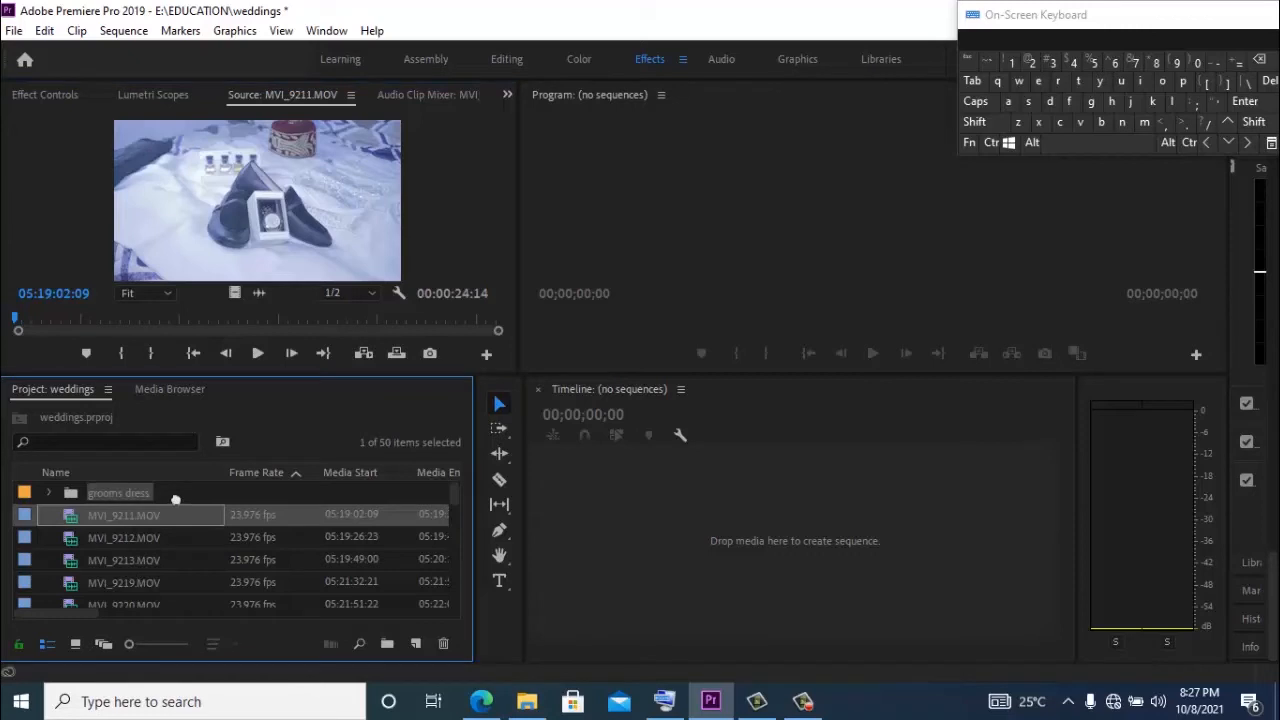
{"action": "key", "text": "Delete"}
Step: Preview MVI_9222.MOV, MVI_9223.MOV and MVI_9219.MOV, moving MVI_9222 and MVI_9219 into the "grooms dress" bin
{"action": "double_click", "coordinate": [142, 515]}
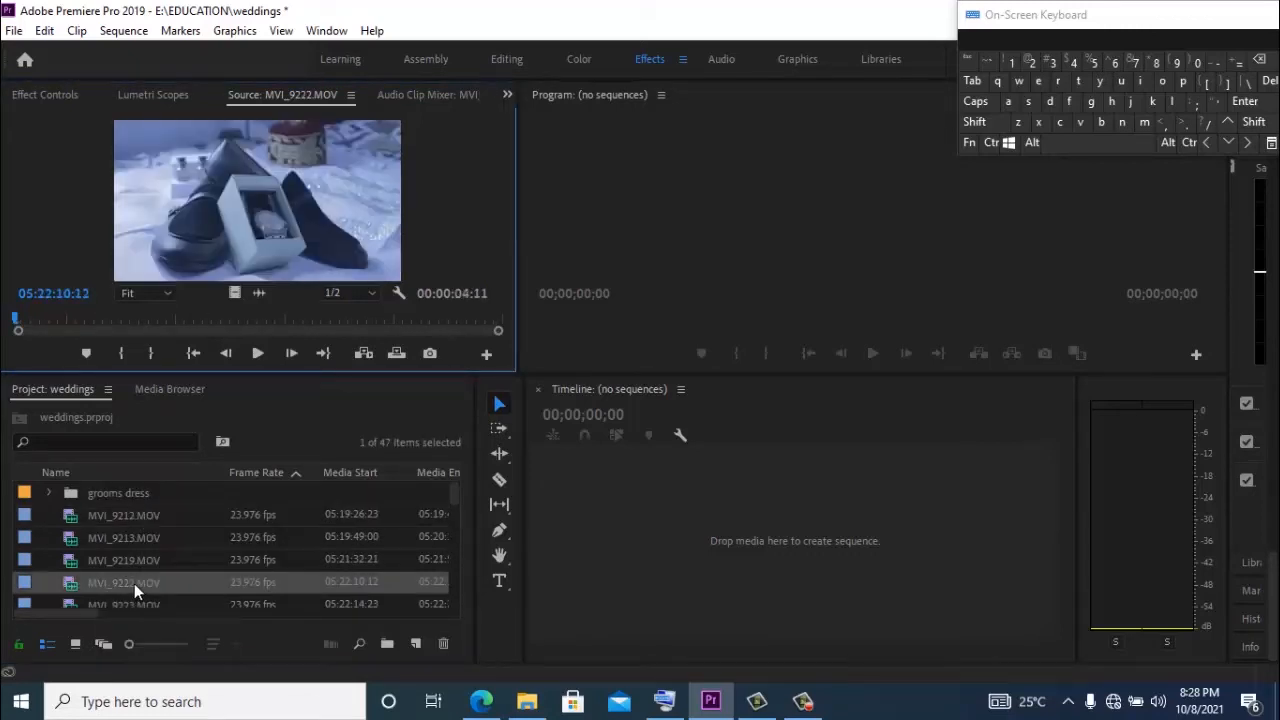
{"action": "left_click_drag", "start_coordinate": [134, 583], "coordinate": [136, 497]}
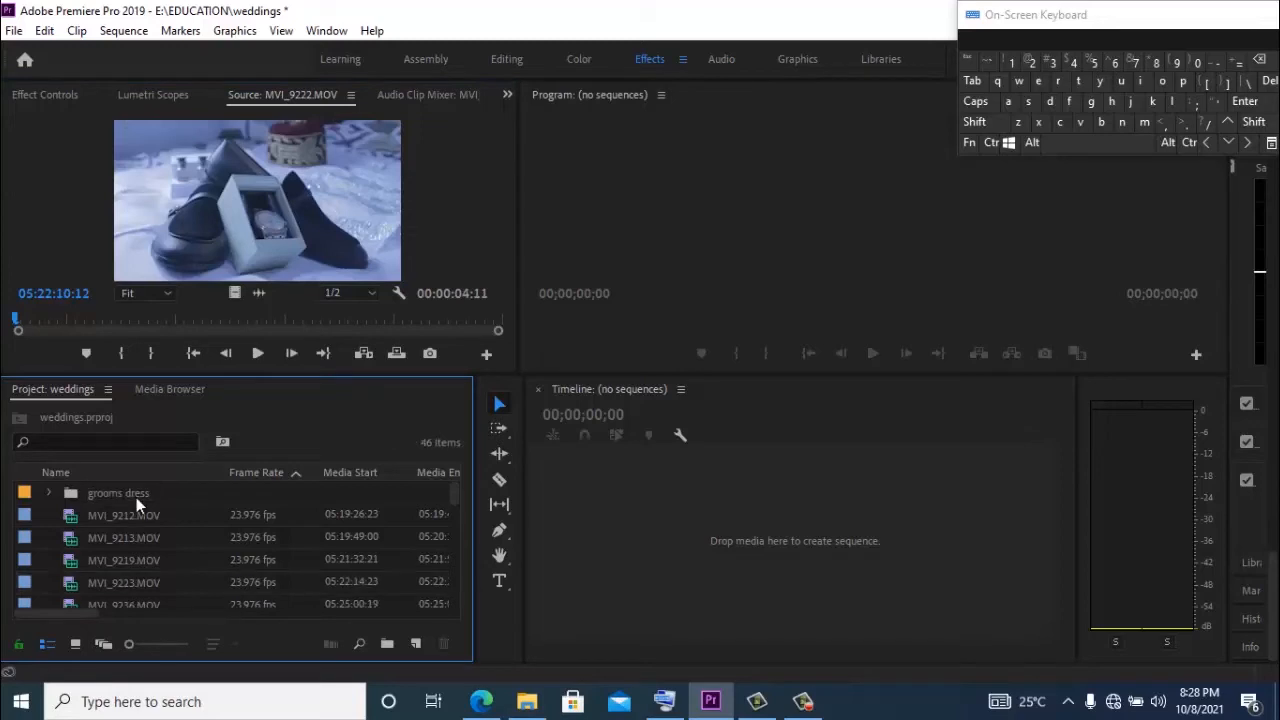
{"action": "double_click", "coordinate": [122, 585]}
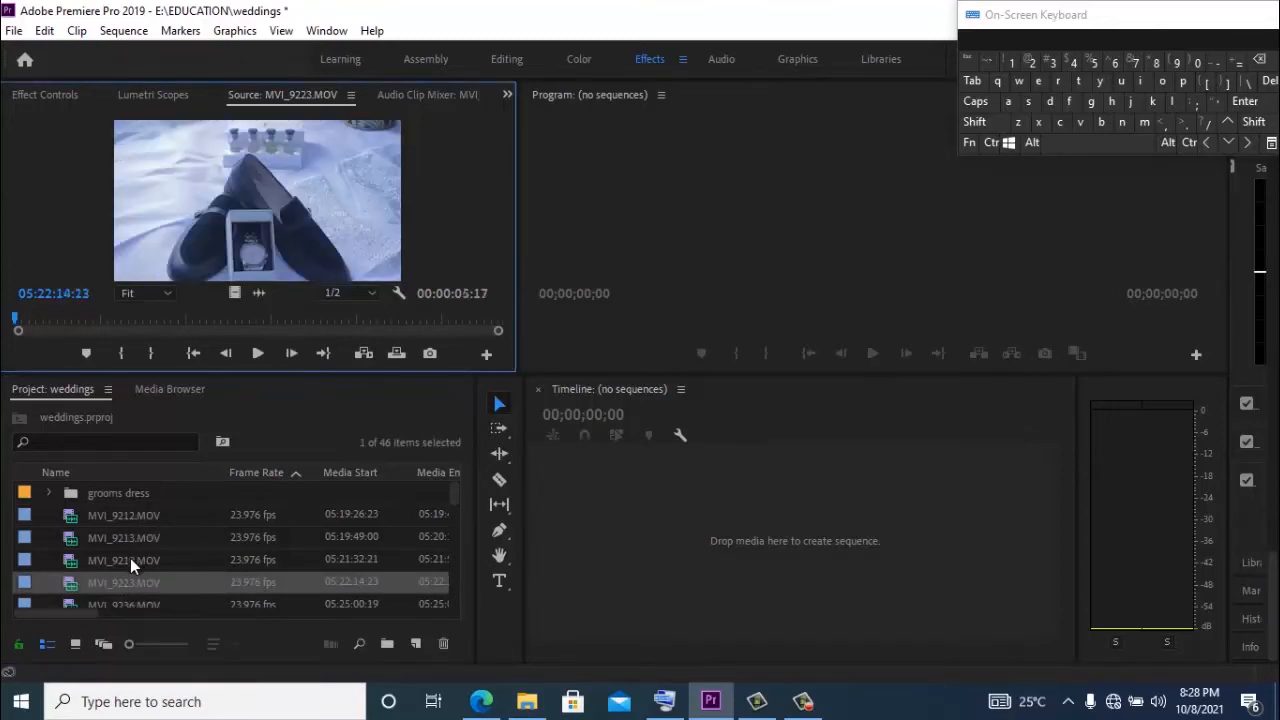
{"action": "double_click", "coordinate": [130, 558]}
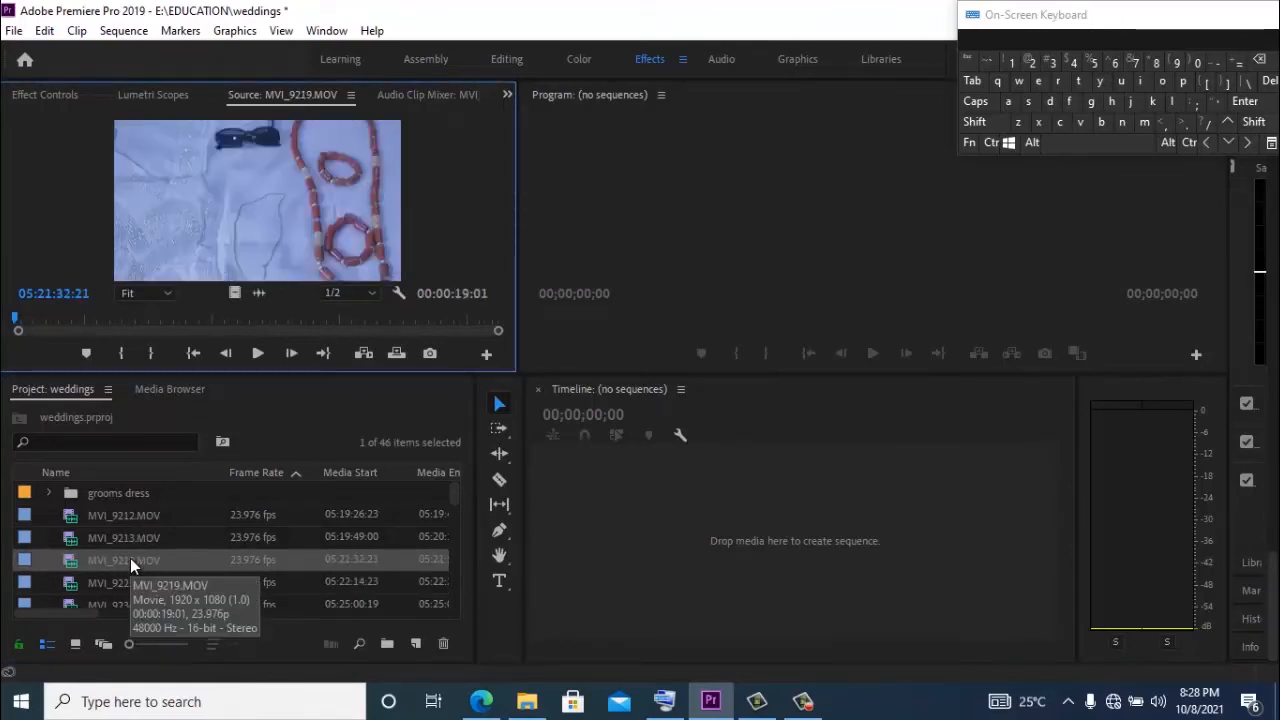
{"action": "left_click_drag", "start_coordinate": [130, 558], "coordinate": [128, 497]}
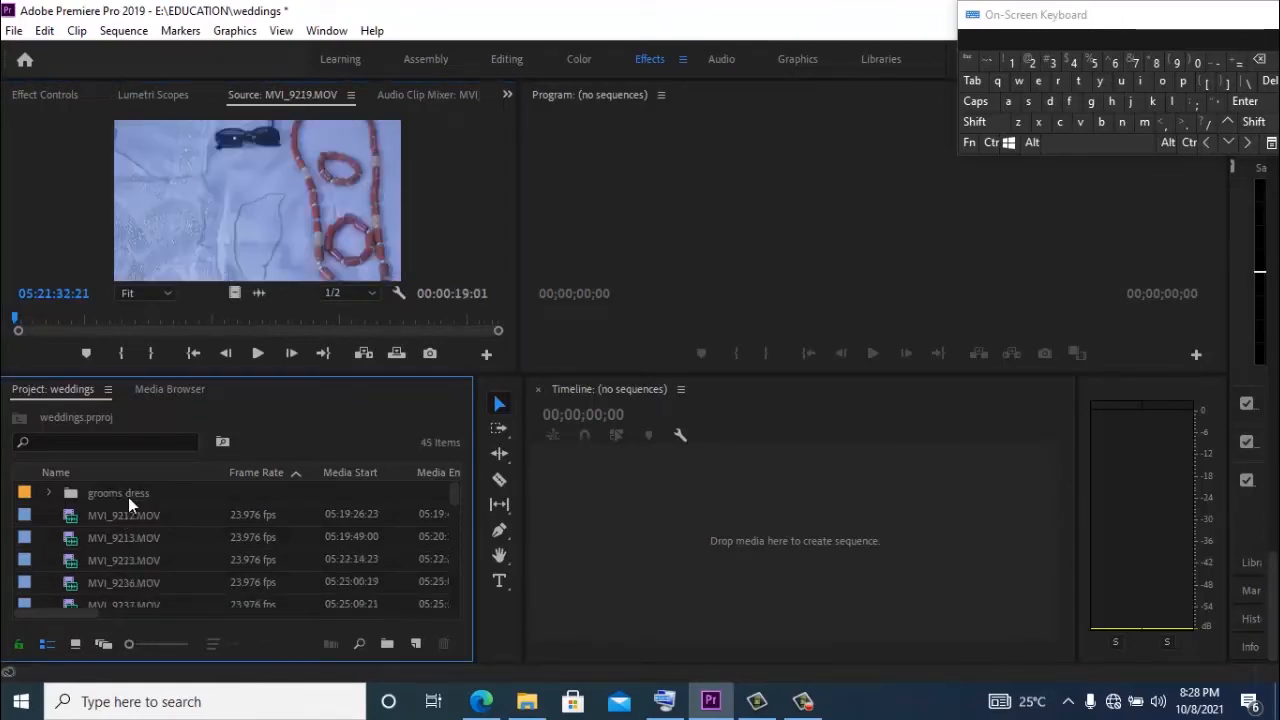
Step: Preview MVI_9236.MOV, create a bin named "bride make up" and move the clip into it
{"action": "double_click", "coordinate": [120, 583]}
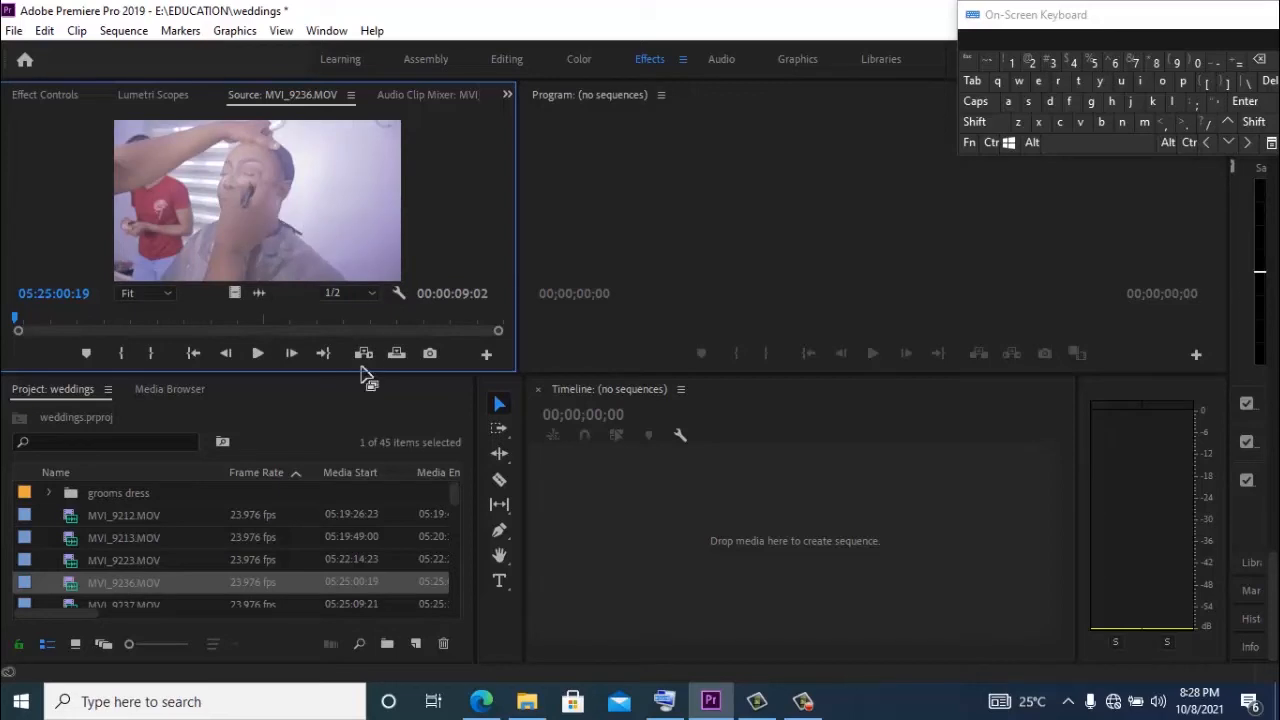
{"action": "left_click", "coordinate": [394, 650]}
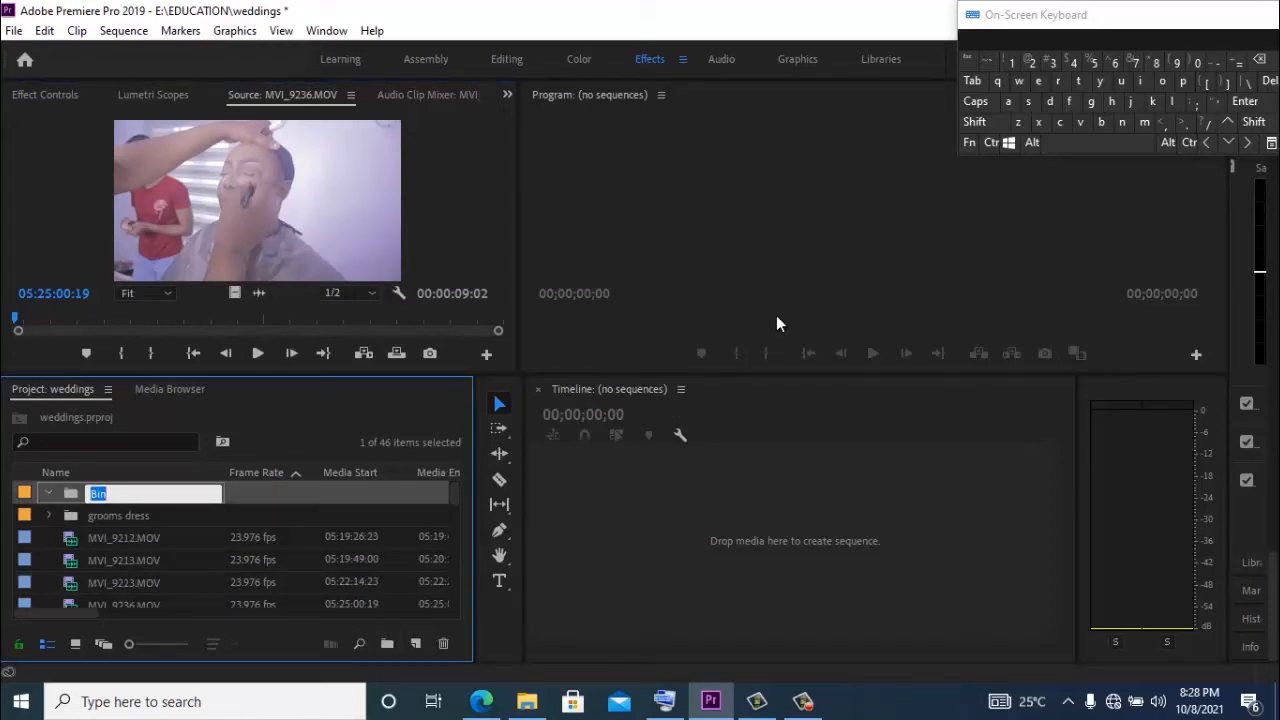
{"action": "left_click", "coordinate": [1100, 121]}
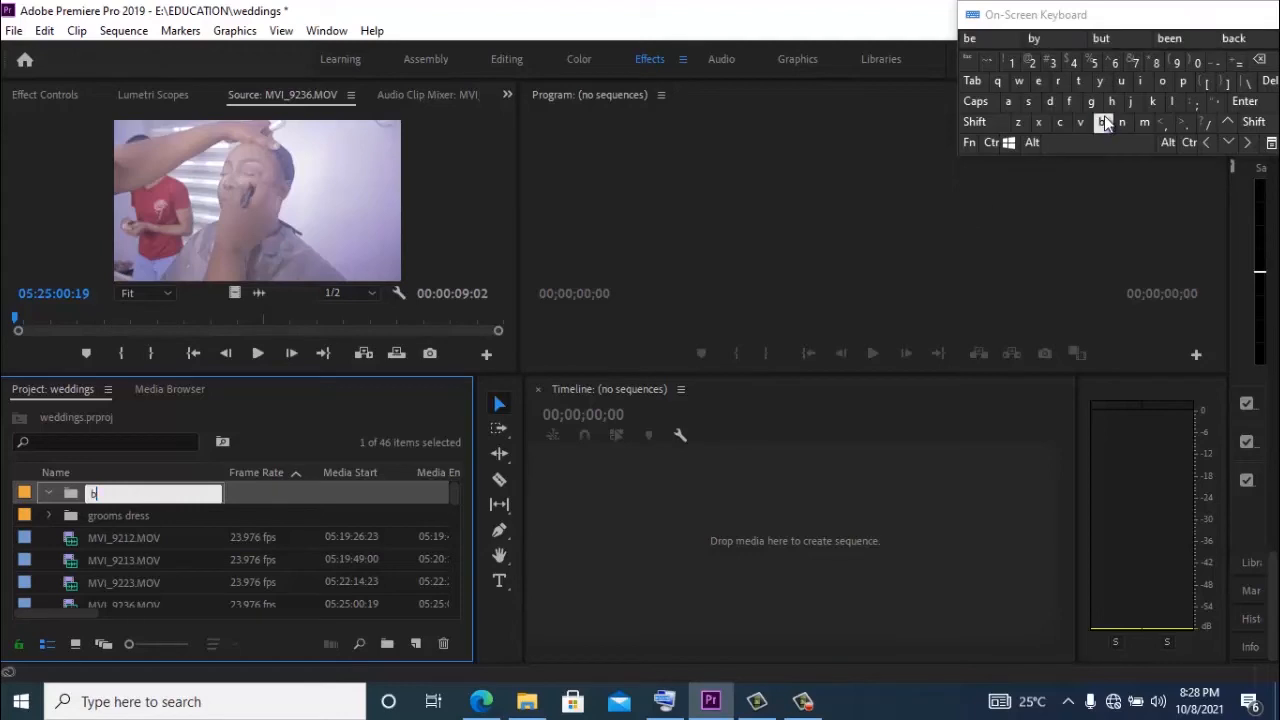
{"action": "left_click", "coordinate": [1064, 84]}
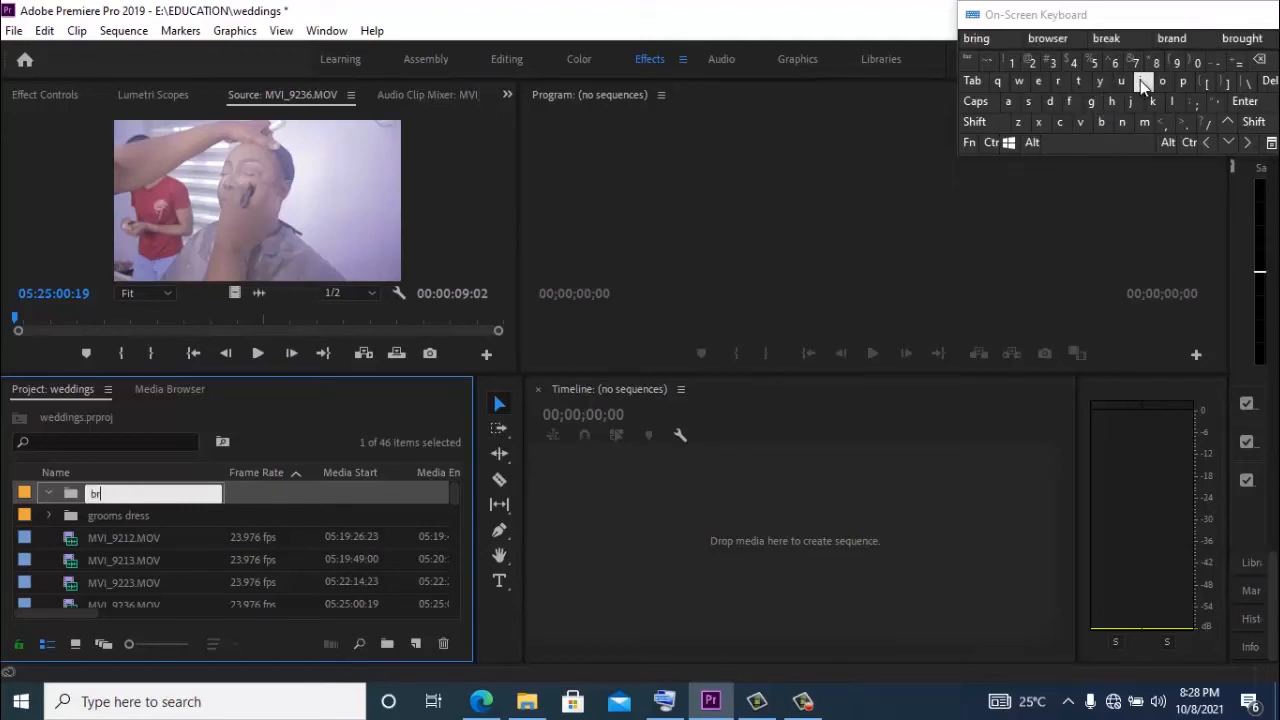
{"action": "left_click", "coordinate": [1140, 80]}
{"action": "left_click", "coordinate": [1047, 101]}
{"action": "left_click", "coordinate": [1038, 80]}
{"action": "left_click", "coordinate": [1085, 142]}
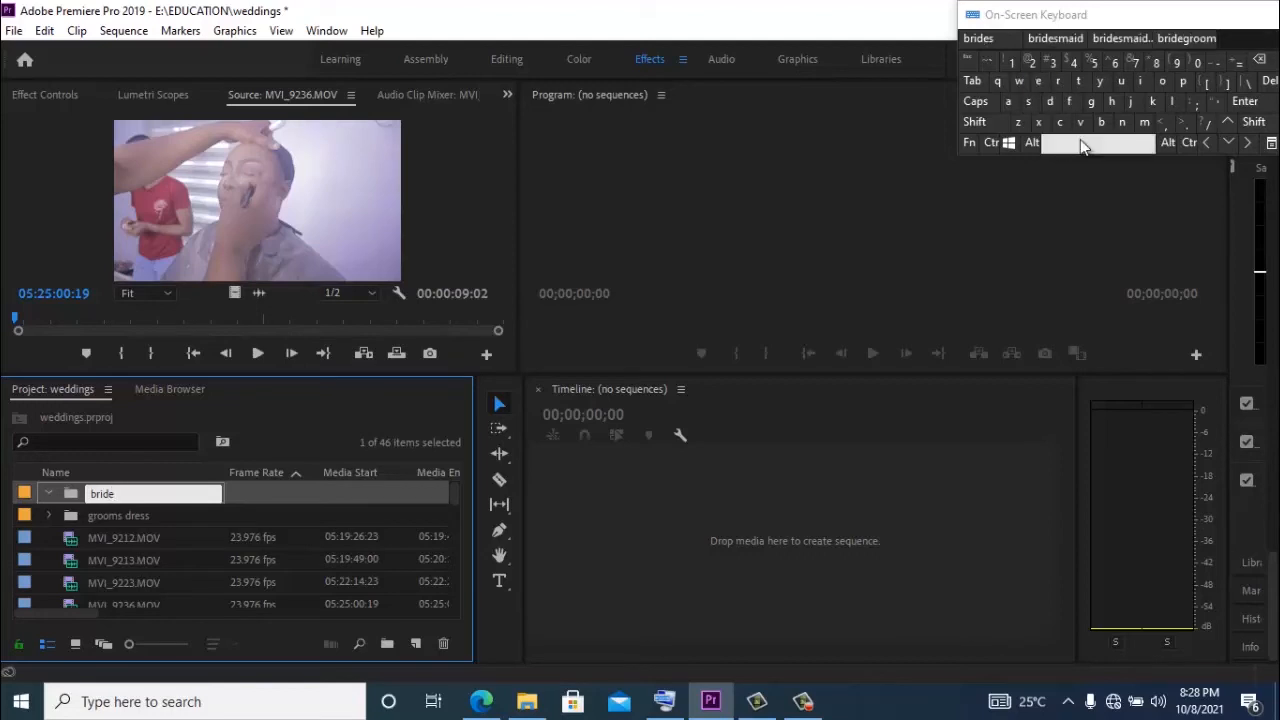
{"action": "left_click", "coordinate": [1144, 121]}
{"action": "left_click", "coordinate": [1008, 101]}
{"action": "left_click", "coordinate": [1155, 101]}
{"action": "left_click", "coordinate": [1038, 80]}
{"action": "left_click", "coordinate": [1079, 142]}
{"action": "left_click", "coordinate": [1121, 80]}
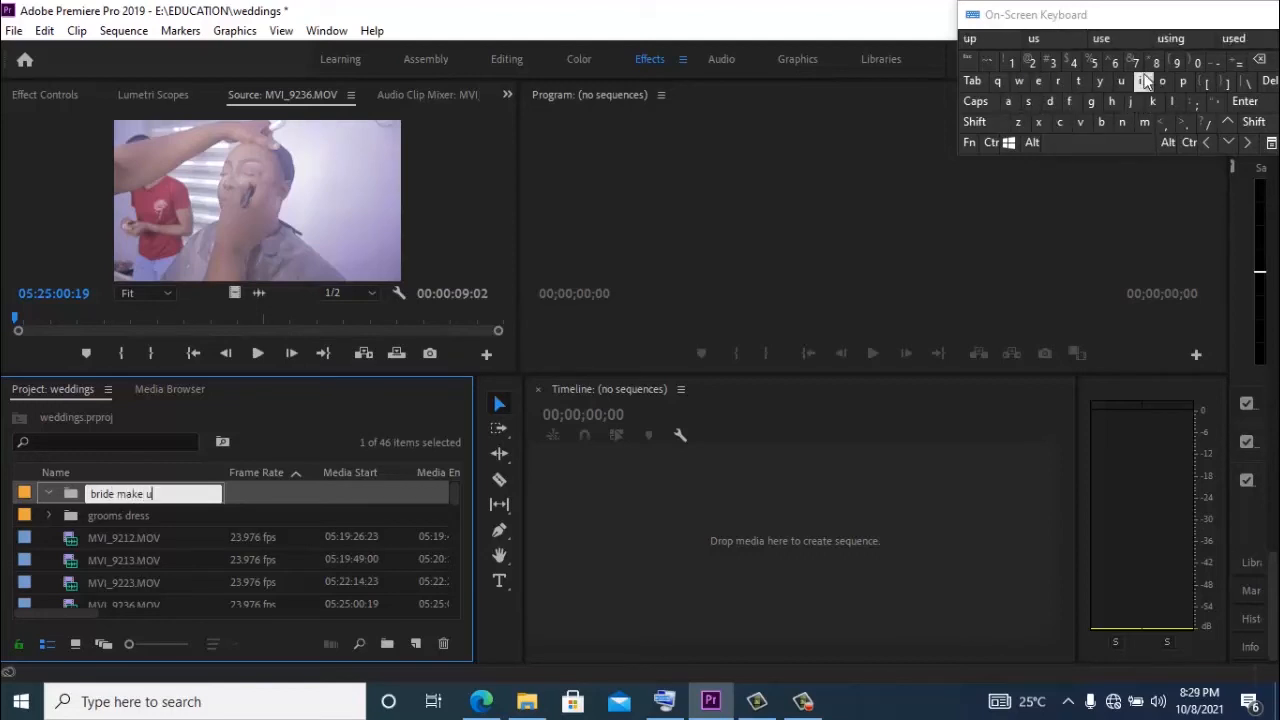
{"action": "left_click", "coordinate": [1183, 80]}
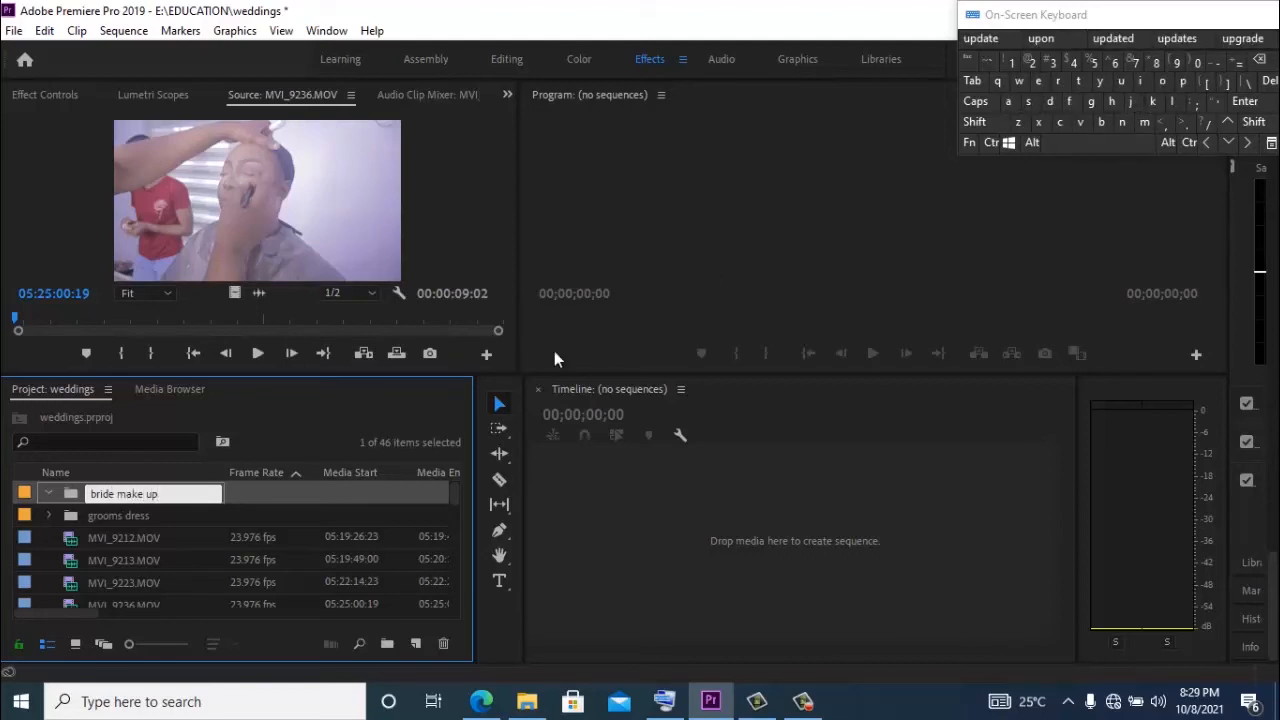
{"action": "left_click", "coordinate": [257, 540]}
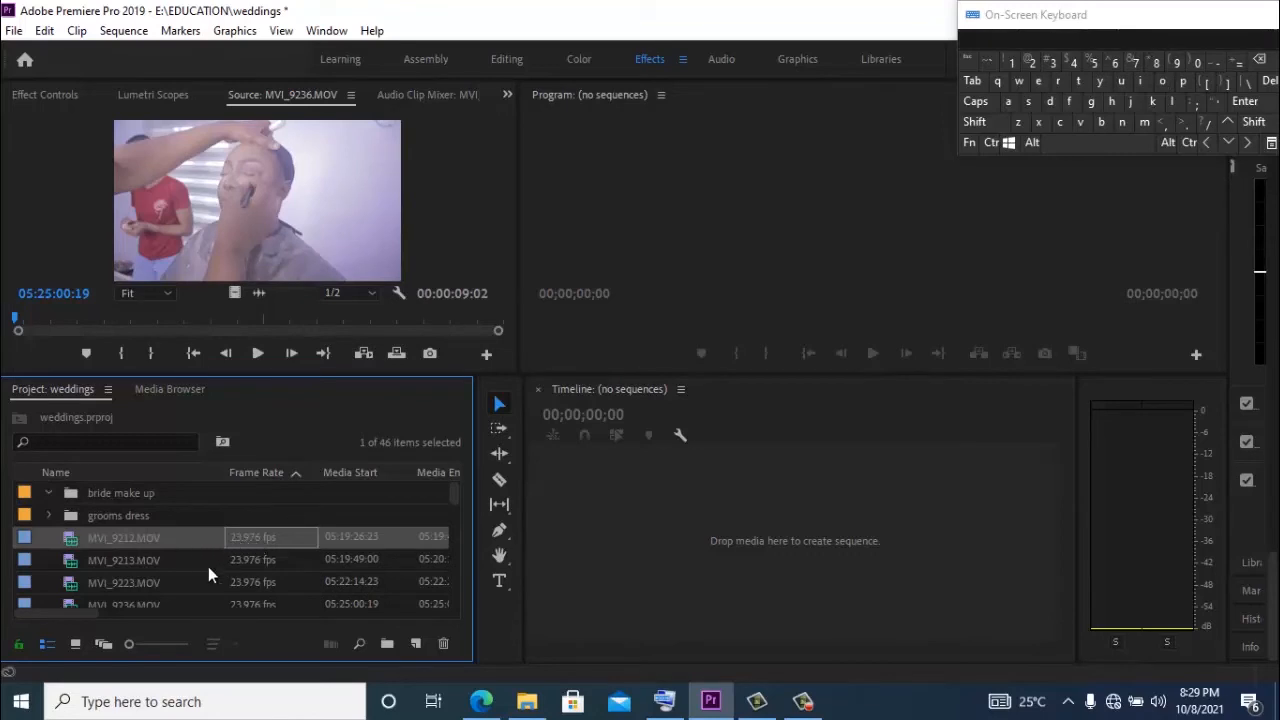
{"action": "left_click", "coordinate": [171, 606]}
{"action": "left_click_drag", "start_coordinate": [171, 604], "coordinate": [173, 498]}
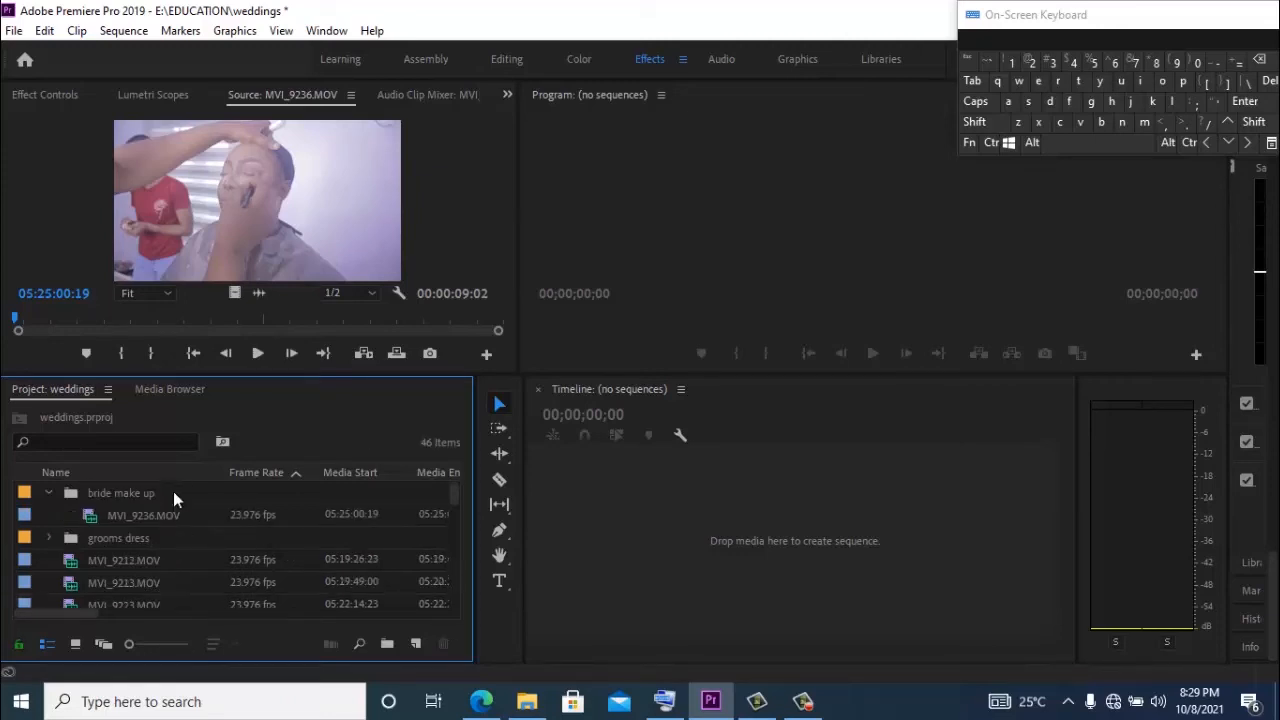
Step: Preview MVI_9212.MOV and MVI_9213.MOV and move both clips into the "grooms dress" bin
{"action": "double_click", "coordinate": [170, 560]}
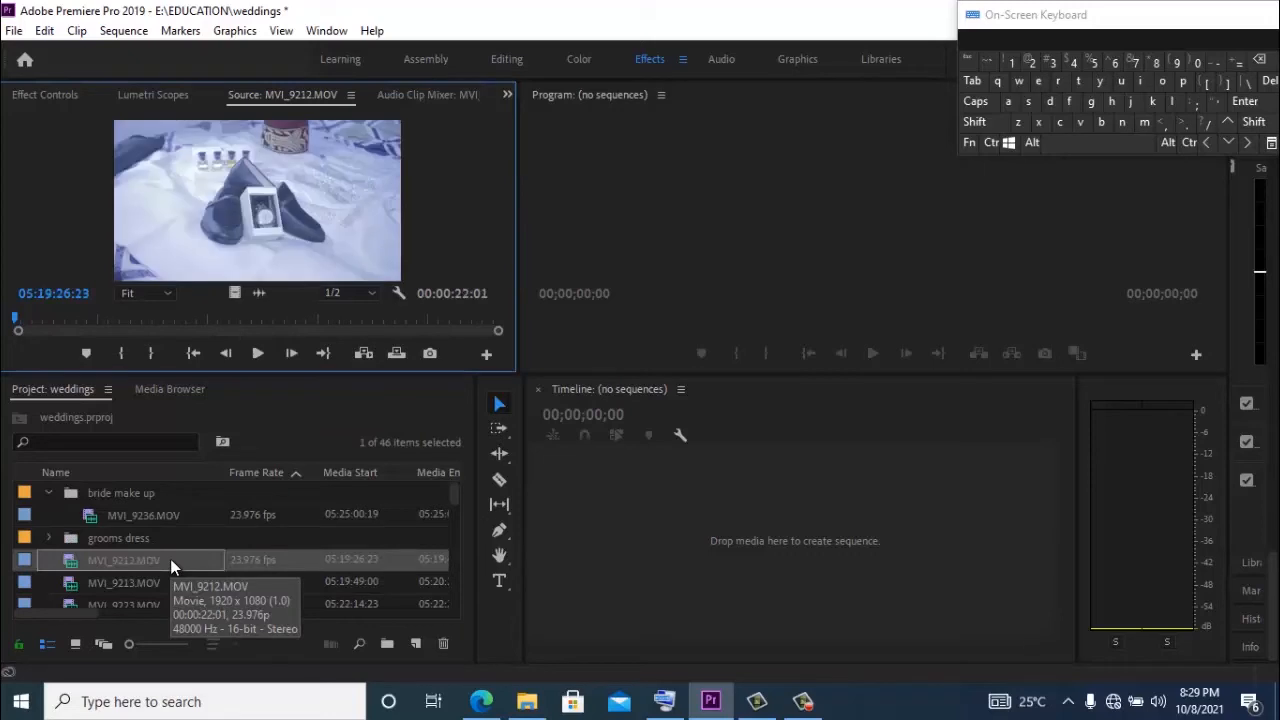
{"action": "left_click_drag", "start_coordinate": [170, 558], "coordinate": [175, 534]}
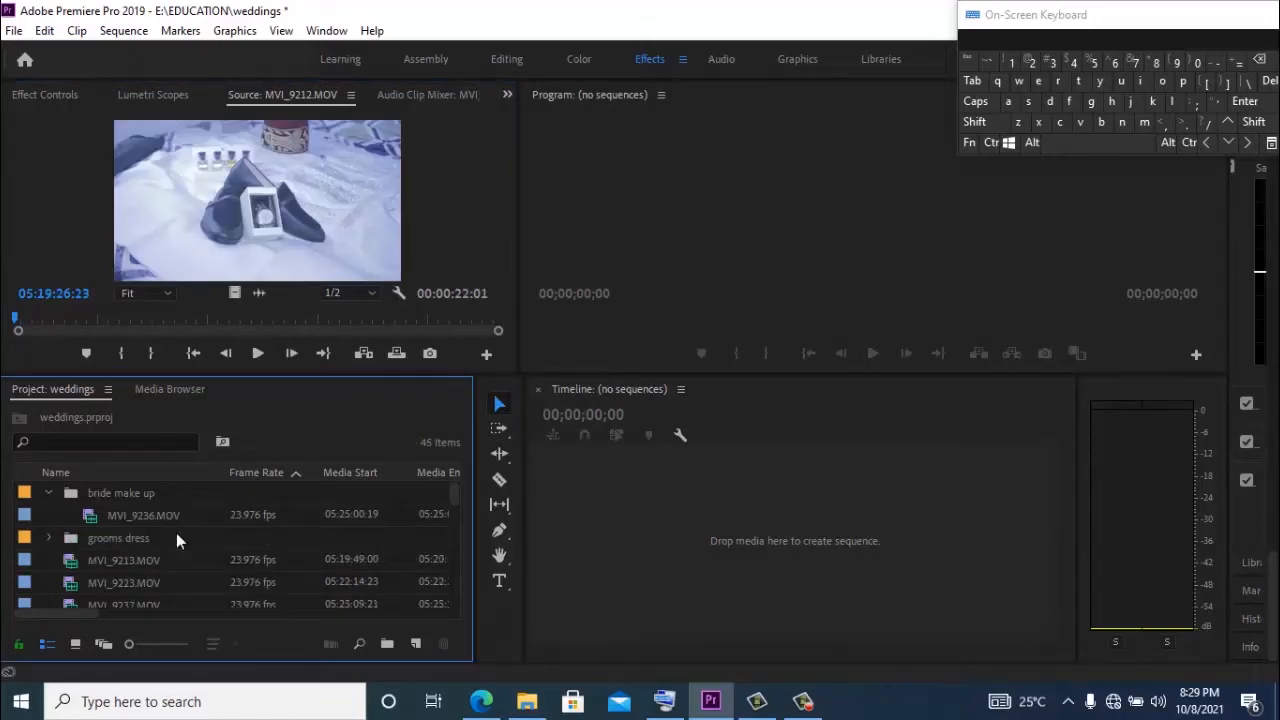
{"action": "double_click", "coordinate": [163, 567]}
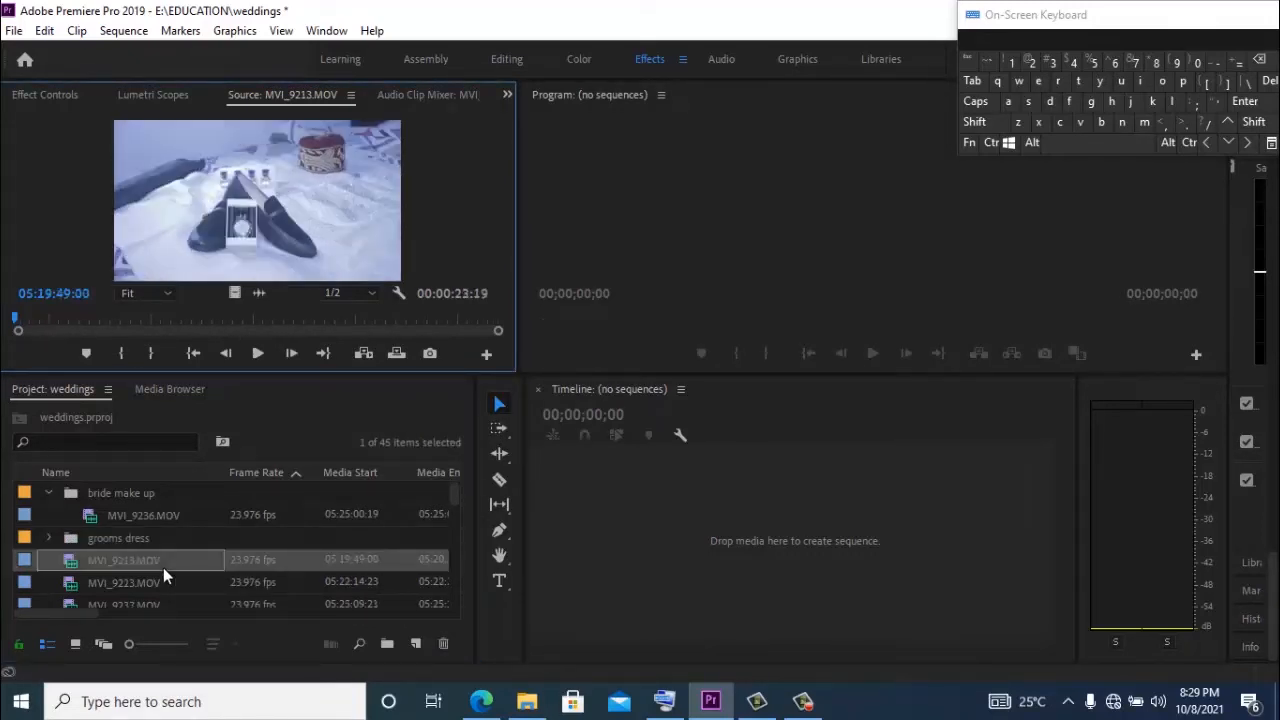
{"action": "left_click_drag", "start_coordinate": [163, 567], "coordinate": [163, 515]}
Step: Preview MVI_9223.MOV and MVI_9237.MOV, moving MVI_9223 into "grooms dress" and MVI_9237 into "bride make up"
{"action": "double_click", "coordinate": [163, 562]}
{"action": "left_click", "coordinate": [159, 557]}
{"action": "double_click", "coordinate": [159, 557]}
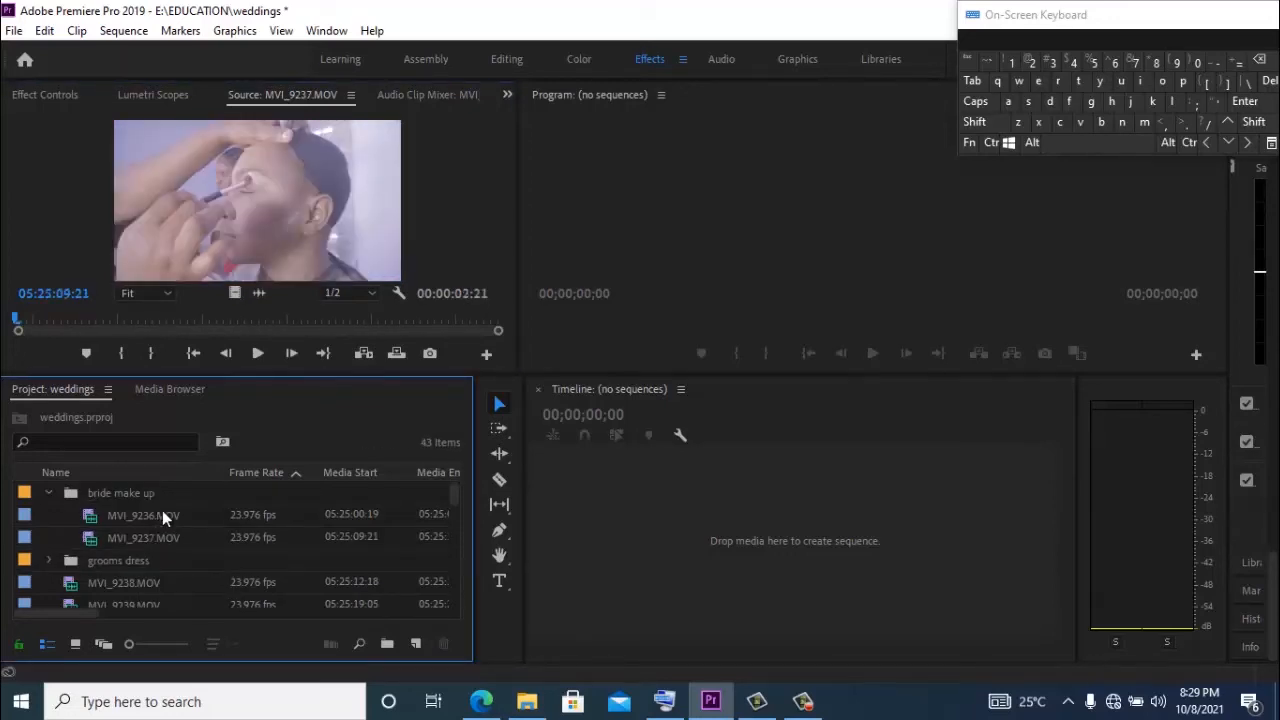
Step: Preview MVI_9238.MOV and move it into the "bride make up" bin, keeping its clip name
{"action": "double_click", "coordinate": [148, 585]}
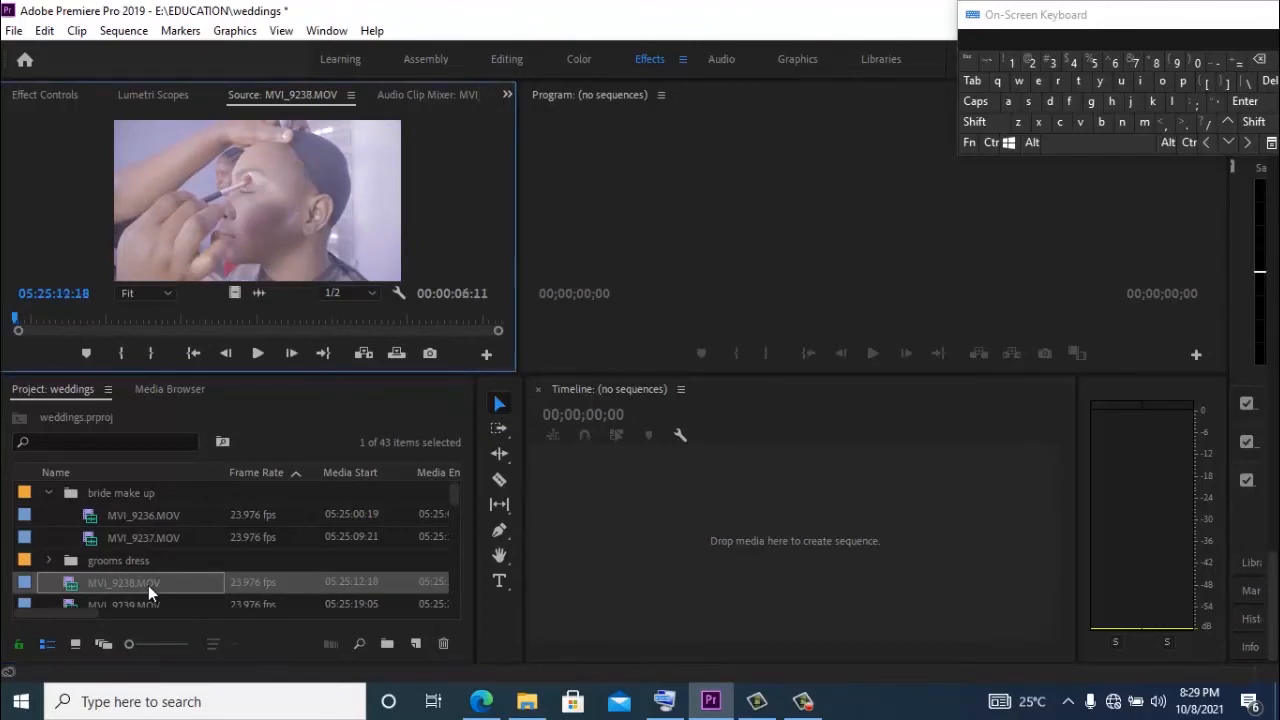
{"action": "left_click", "coordinate": [148, 585]}
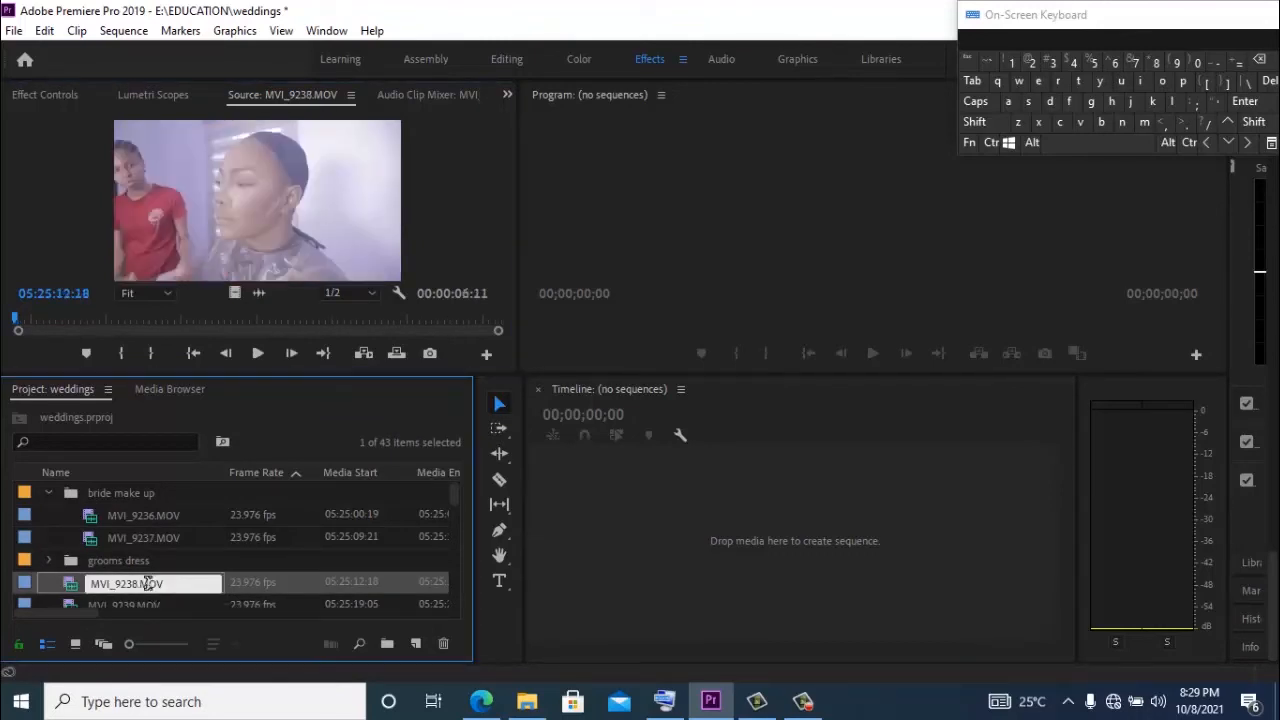
{"action": "left_click", "coordinate": [245, 586]}
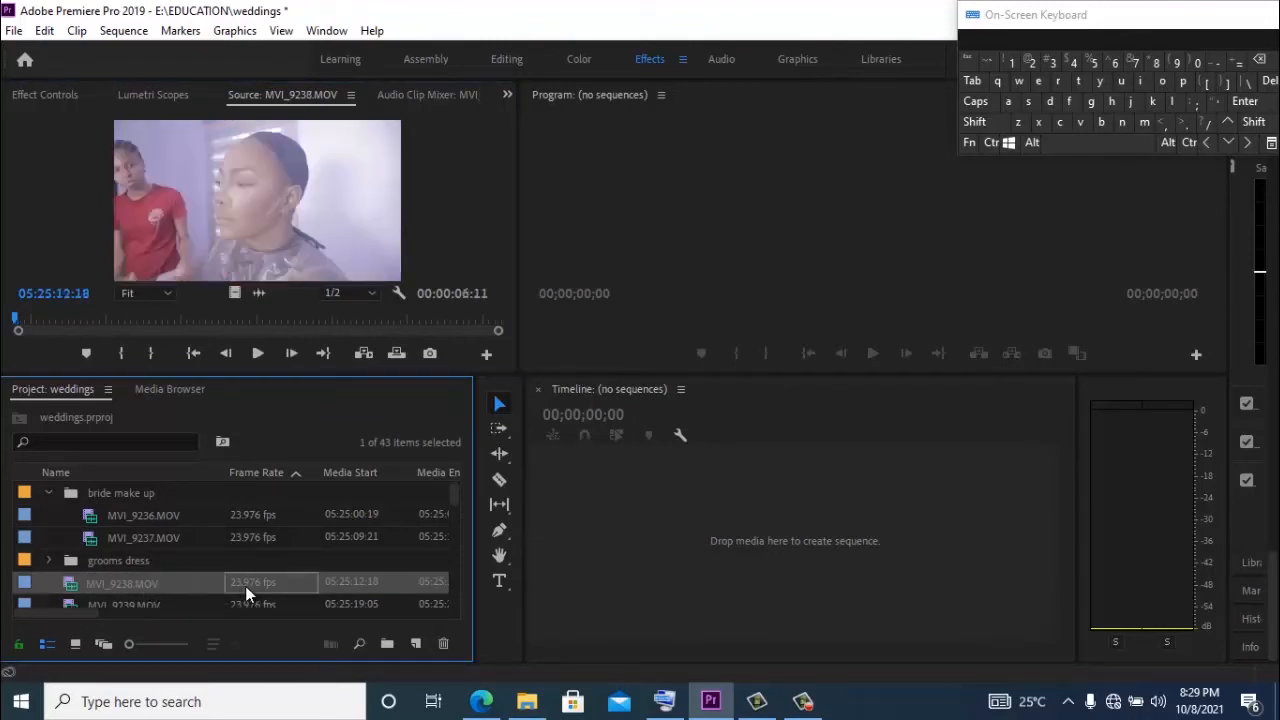
{"action": "left_click", "coordinate": [145, 583]}
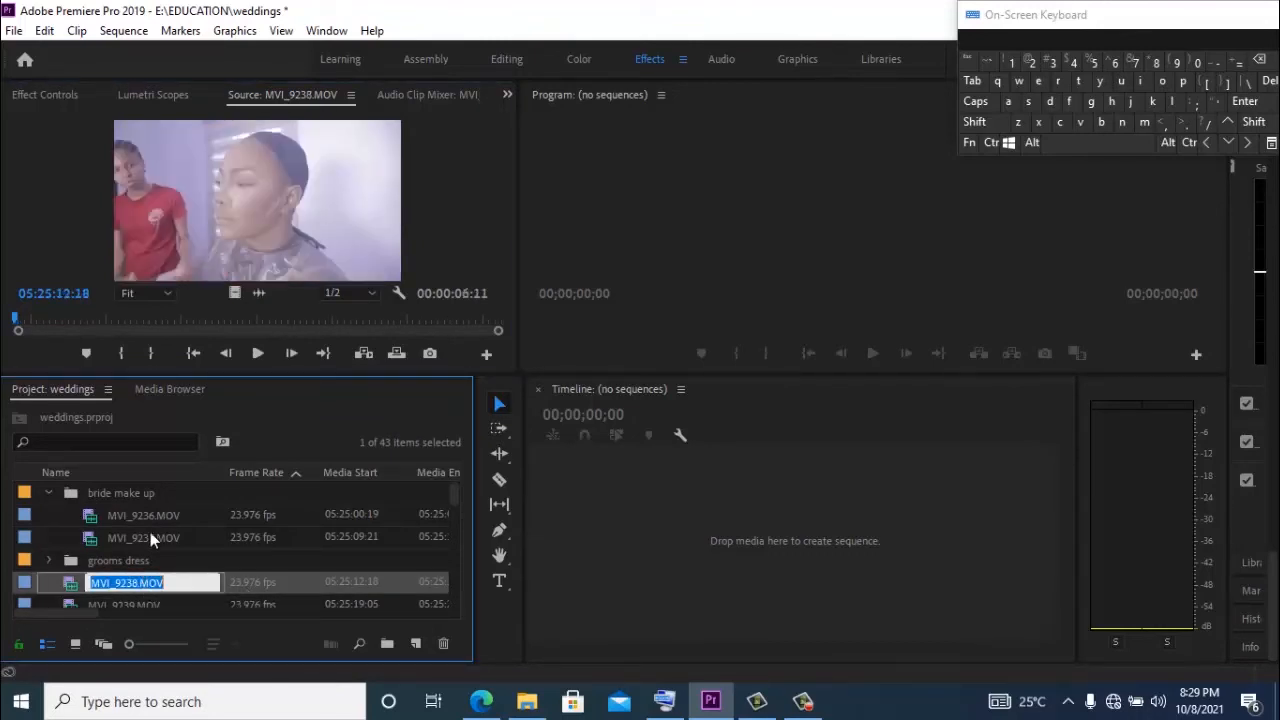
{"action": "left_click", "coordinate": [200, 605]}
{"action": "left_click_drag", "start_coordinate": [142, 580], "coordinate": [145, 495]}
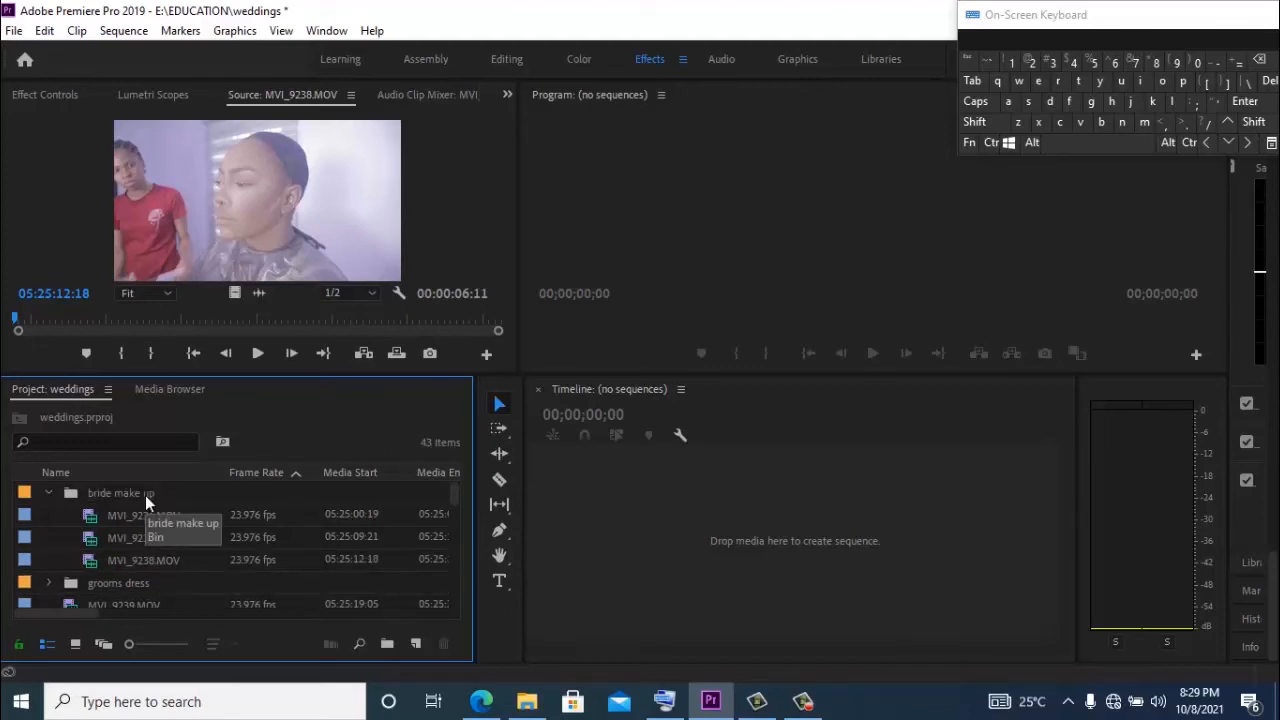
Step: Collapse the "bride make up" bin, then preview MVI_9239.MOV and move it into that bin
{"action": "left_click", "coordinate": [48, 494]}
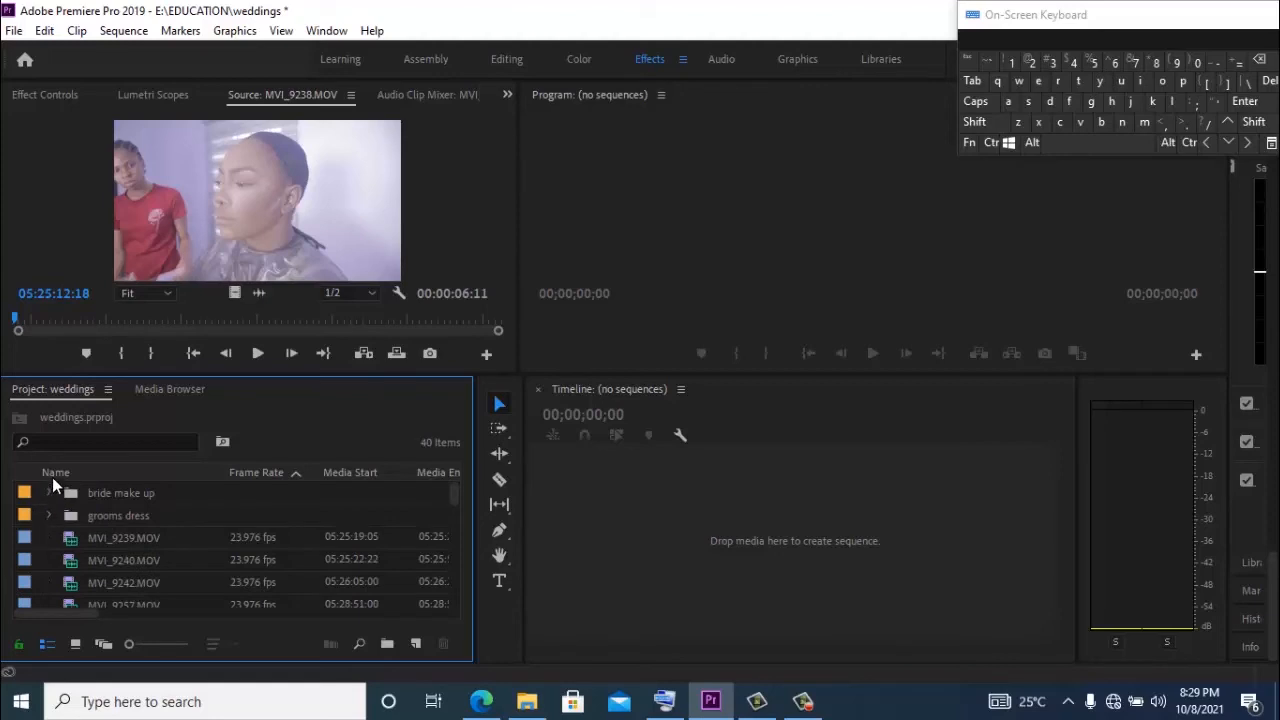
{"action": "left_click", "coordinate": [161, 538]}
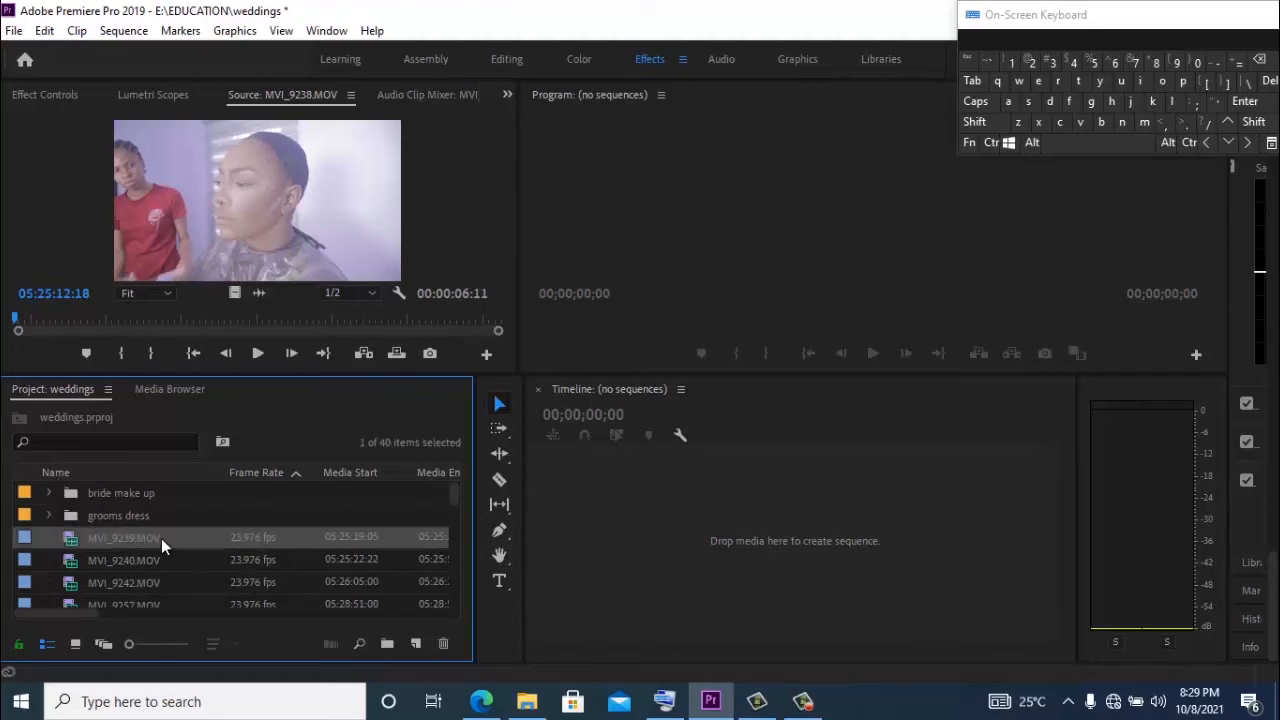
{"action": "double_click", "coordinate": [161, 538]}
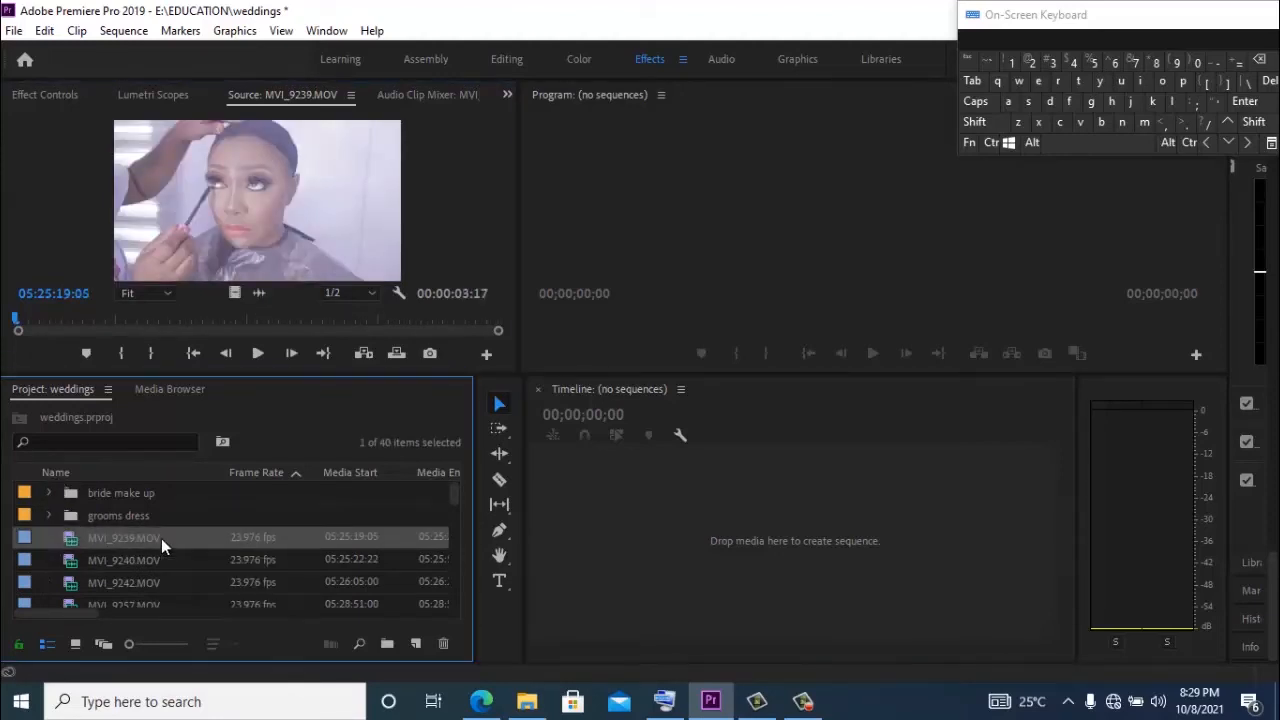
{"action": "left_click_drag", "start_coordinate": [161, 538], "coordinate": [158, 494]}
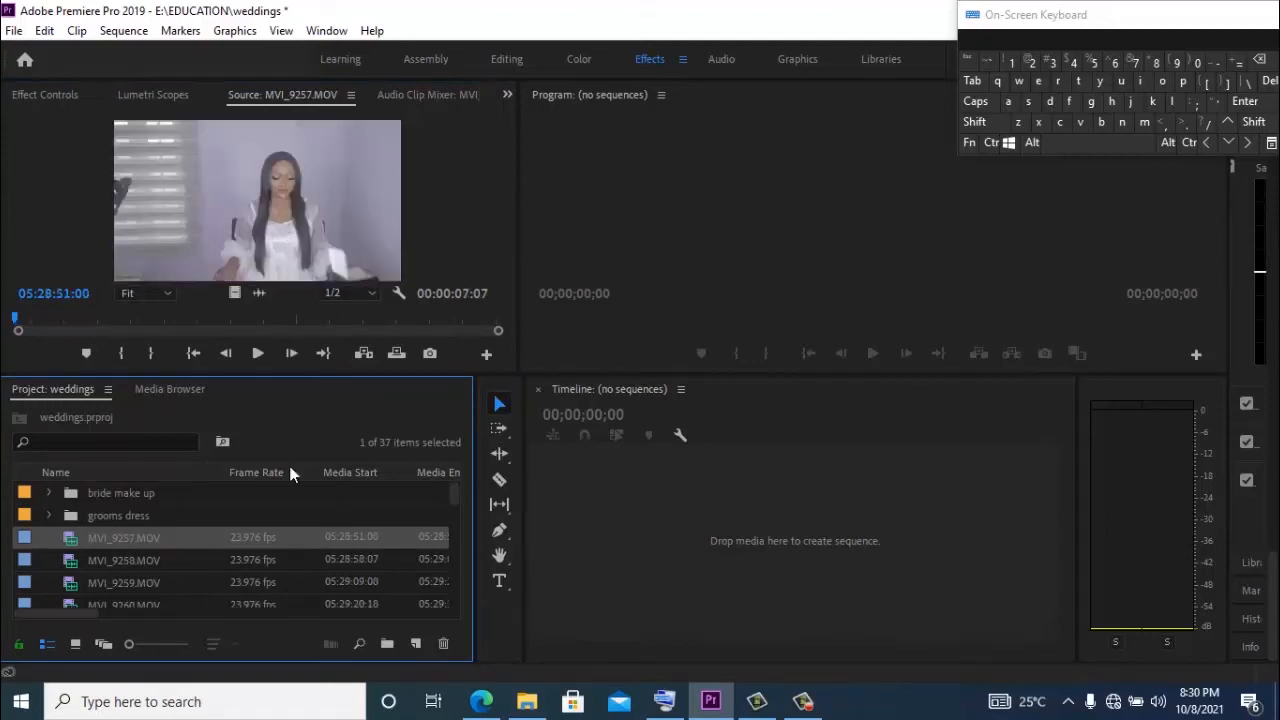
Step: Create a new bin in the project and name it "after make up"
{"action": "left_click", "coordinate": [386, 643]}
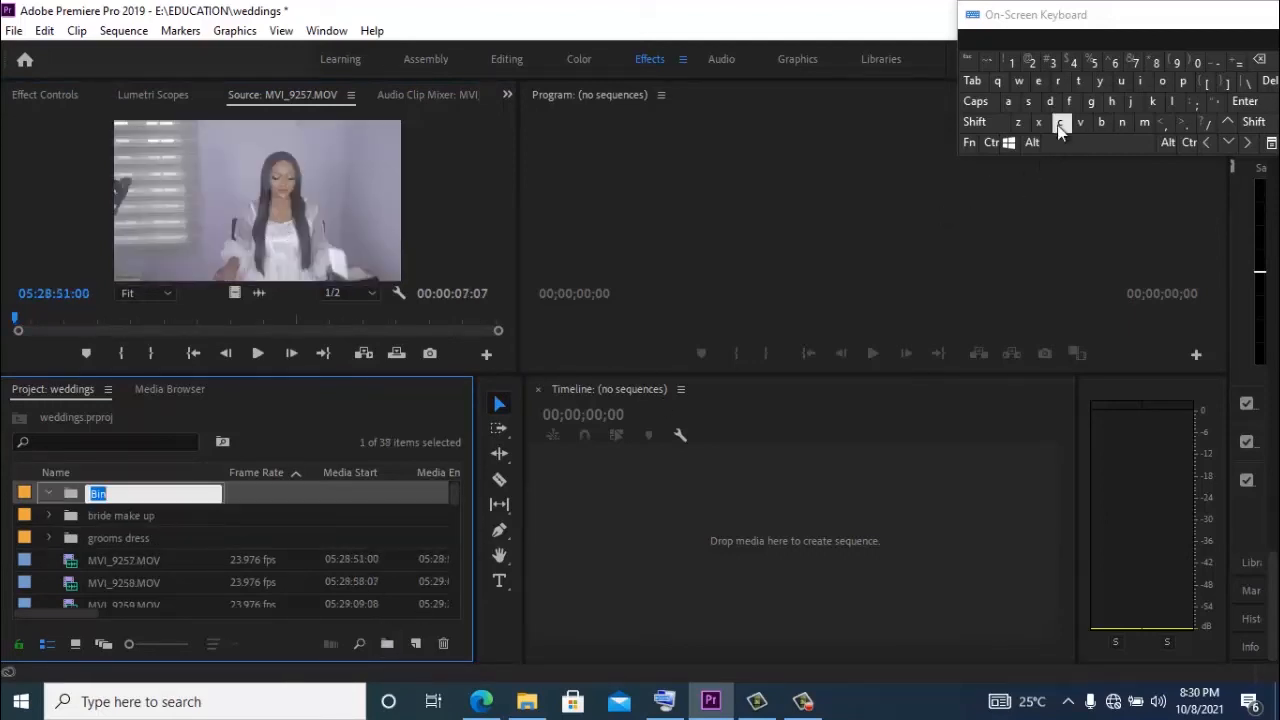
{"action": "left_click", "coordinate": [1010, 104]}
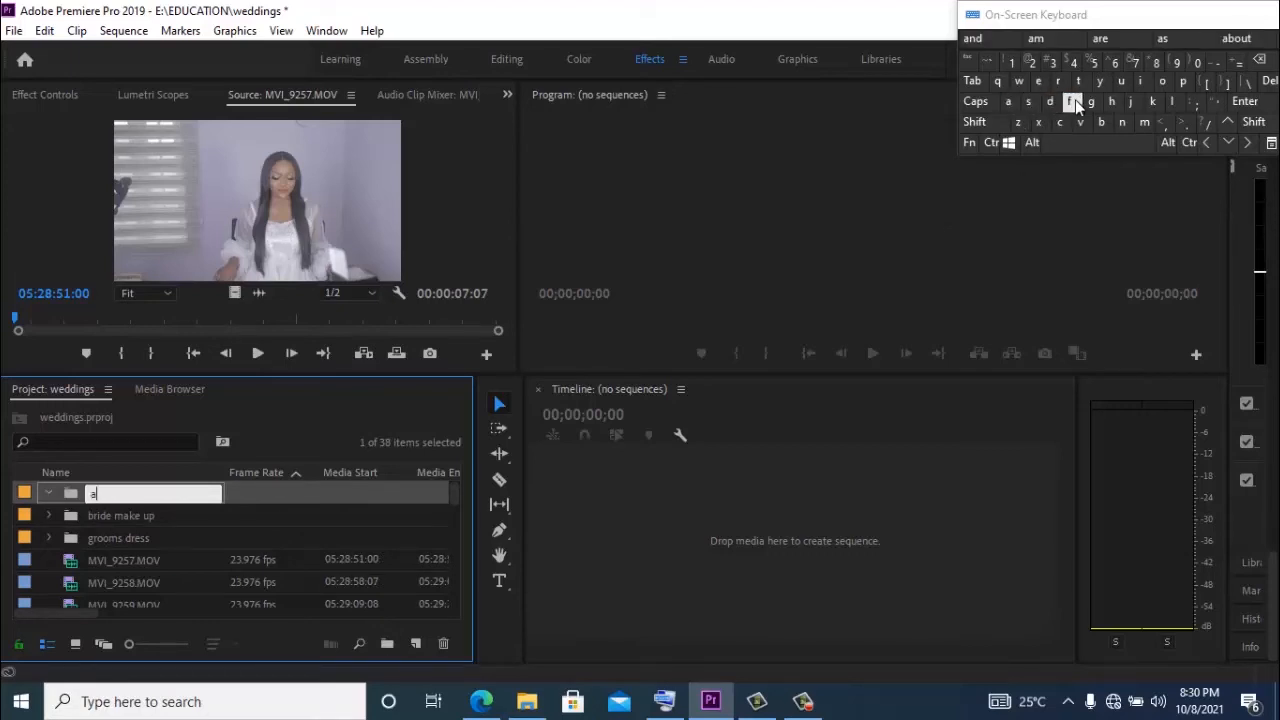
{"action": "left_click", "coordinate": [1072, 103]}
{"action": "left_click", "coordinate": [1081, 86]}
{"action": "left_click", "coordinate": [1041, 86]}
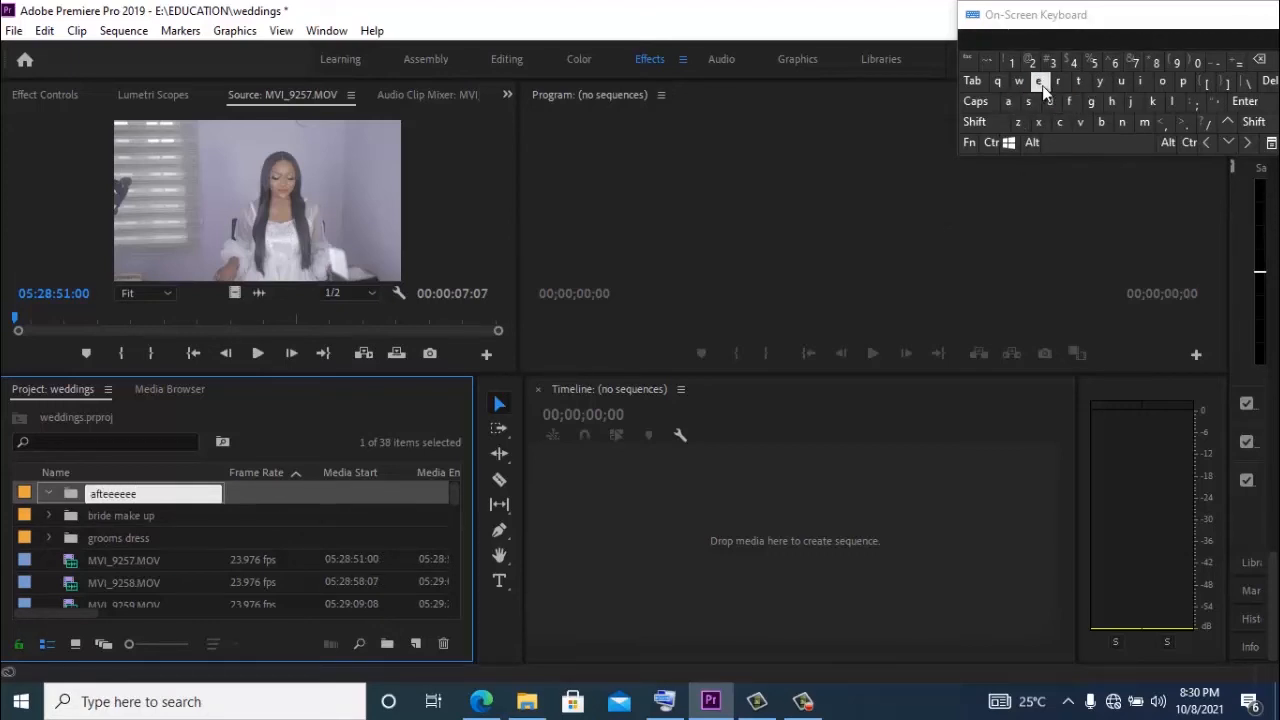
{"action": "left_click", "coordinate": [1259, 62]}
{"action": "left_click", "coordinate": [1259, 62]}
{"action": "left_click", "coordinate": [1259, 62]}
{"action": "left_click", "coordinate": [1259, 62]}
{"action": "left_click", "coordinate": [1059, 80]}
{"action": "left_click", "coordinate": [1100, 142]}
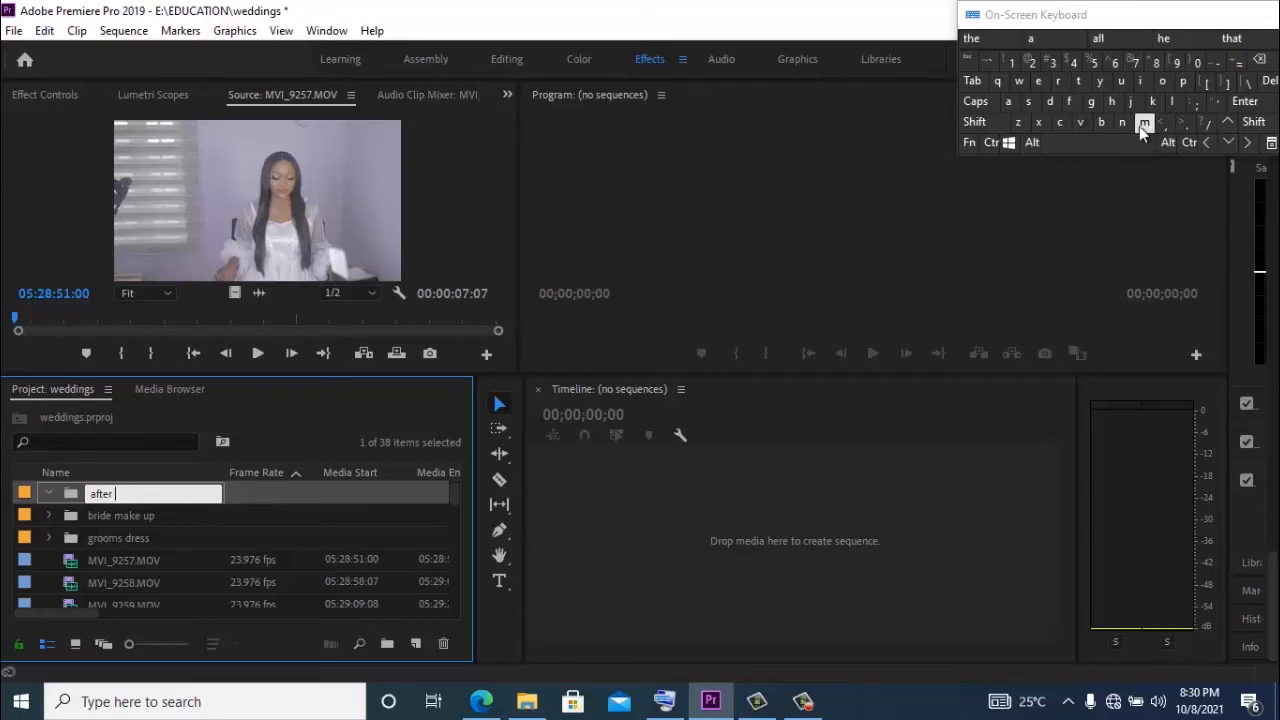
{"action": "left_click", "coordinate": [1144, 122]}
{"action": "left_click", "coordinate": [1008, 101]}
{"action": "left_click", "coordinate": [1152, 101]}
{"action": "left_click", "coordinate": [1038, 81]}
{"action": "left_click", "coordinate": [1100, 142]}
{"action": "left_click", "coordinate": [1121, 81]}
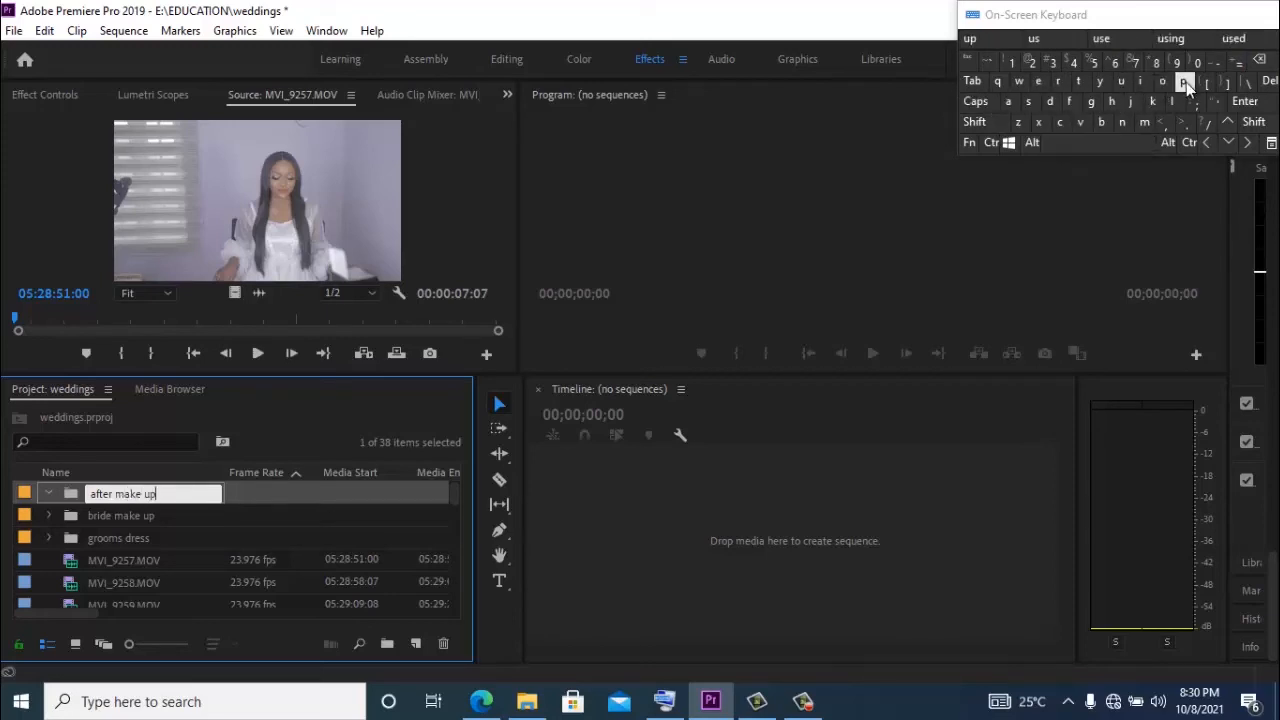
{"action": "left_click", "coordinate": [1183, 81]}
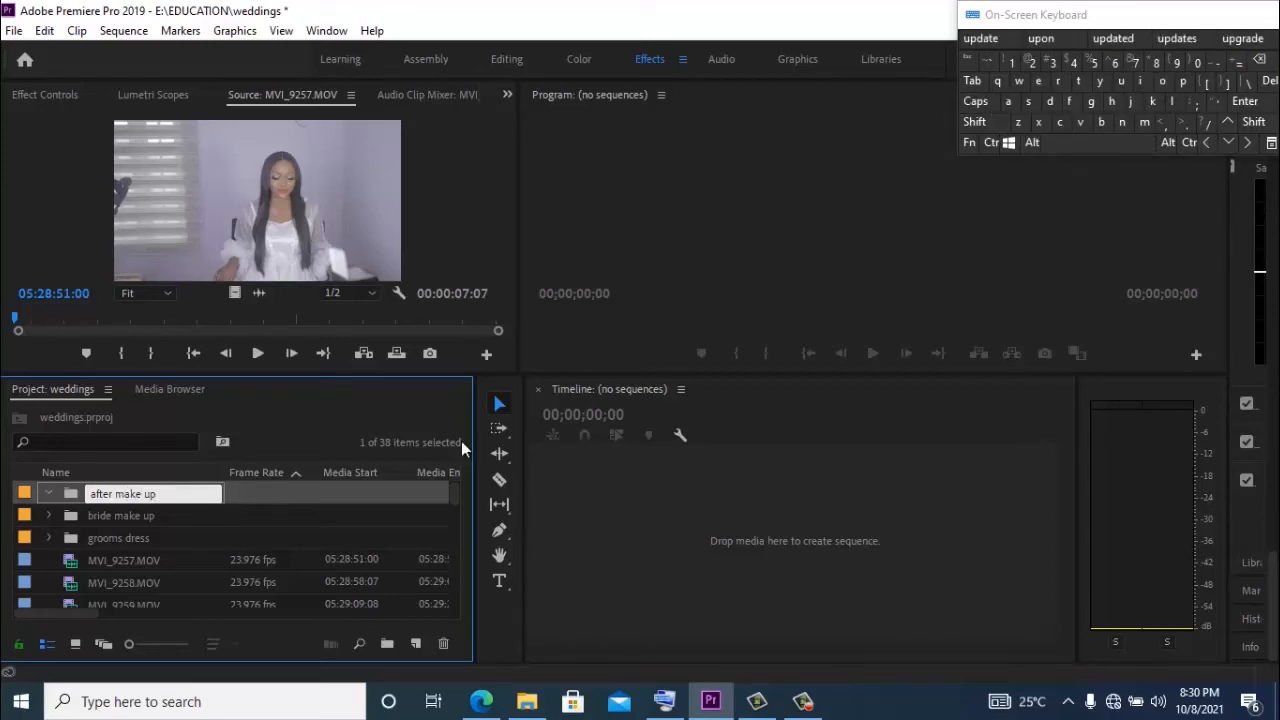
Step: Move MVI_9257.MOV into "after make up", preview MVI_9258.MOV and move it there too, and collapse the bin
{"action": "left_click", "coordinate": [221, 560]}
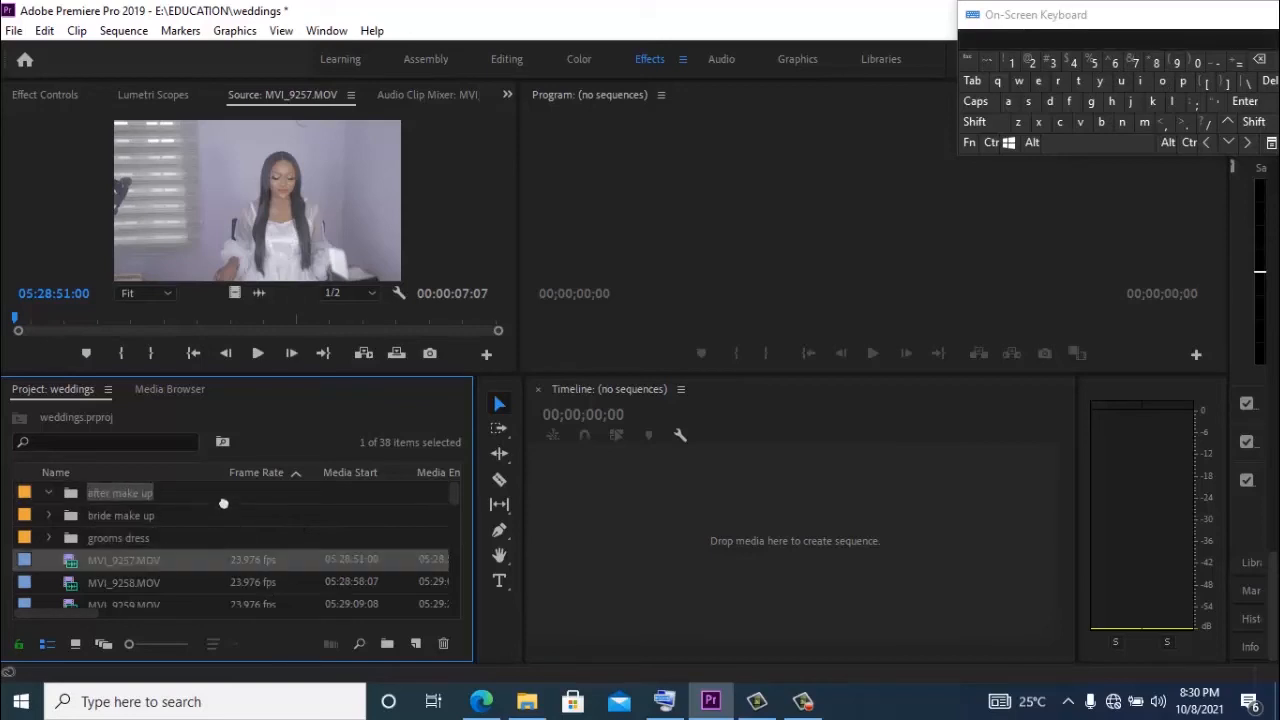
{"action": "left_click_drag", "start_coordinate": [224, 503], "coordinate": [224, 500]}
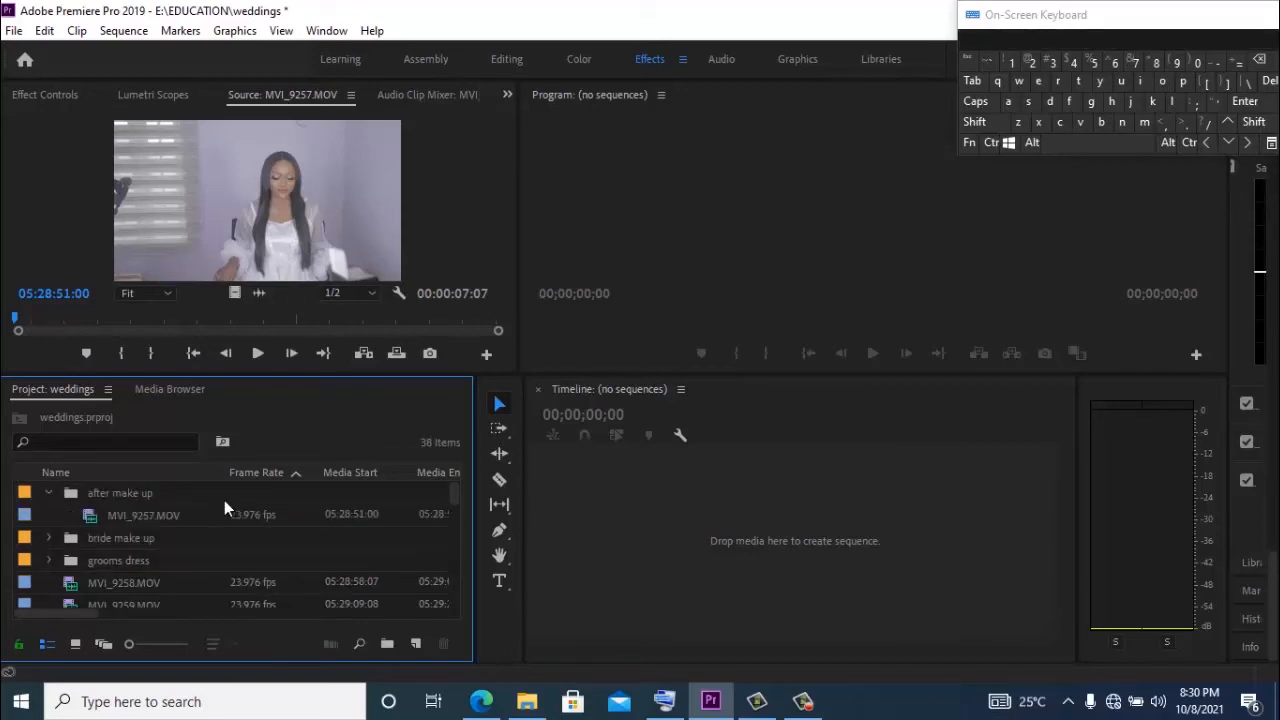
{"action": "double_click", "coordinate": [150, 582]}
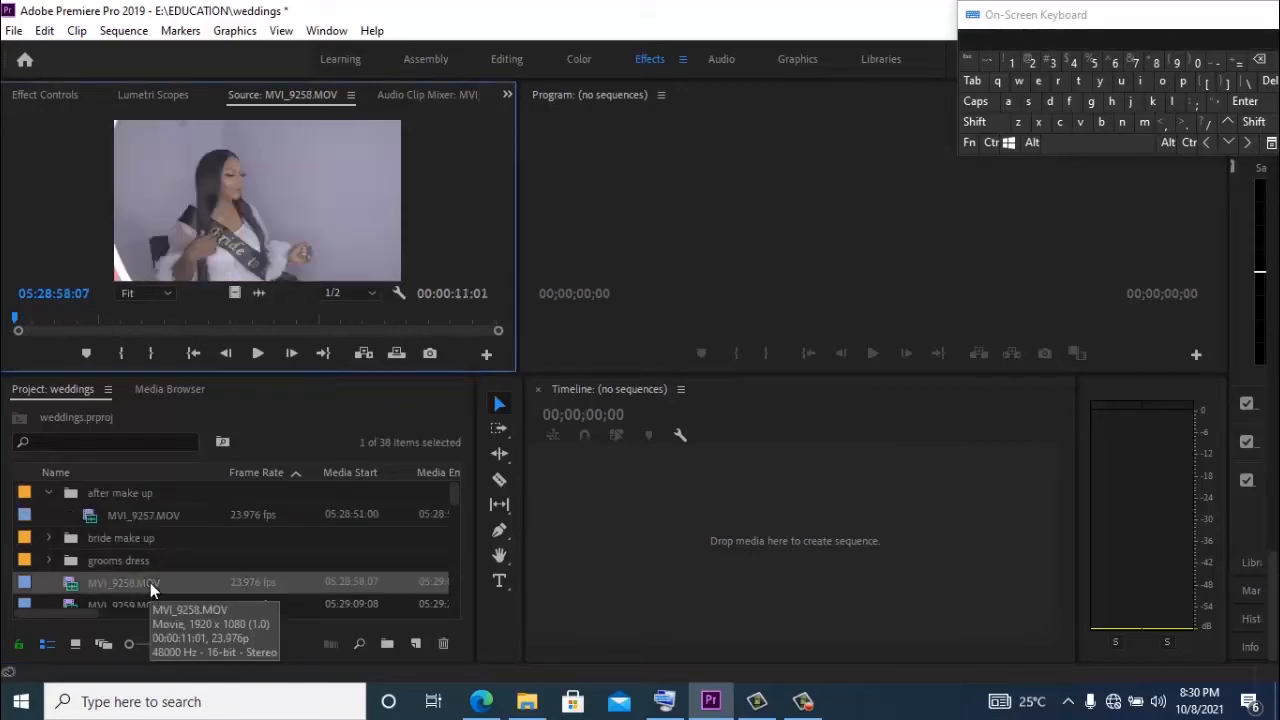
{"action": "left_click_drag", "start_coordinate": [150, 582], "coordinate": [155, 503]}
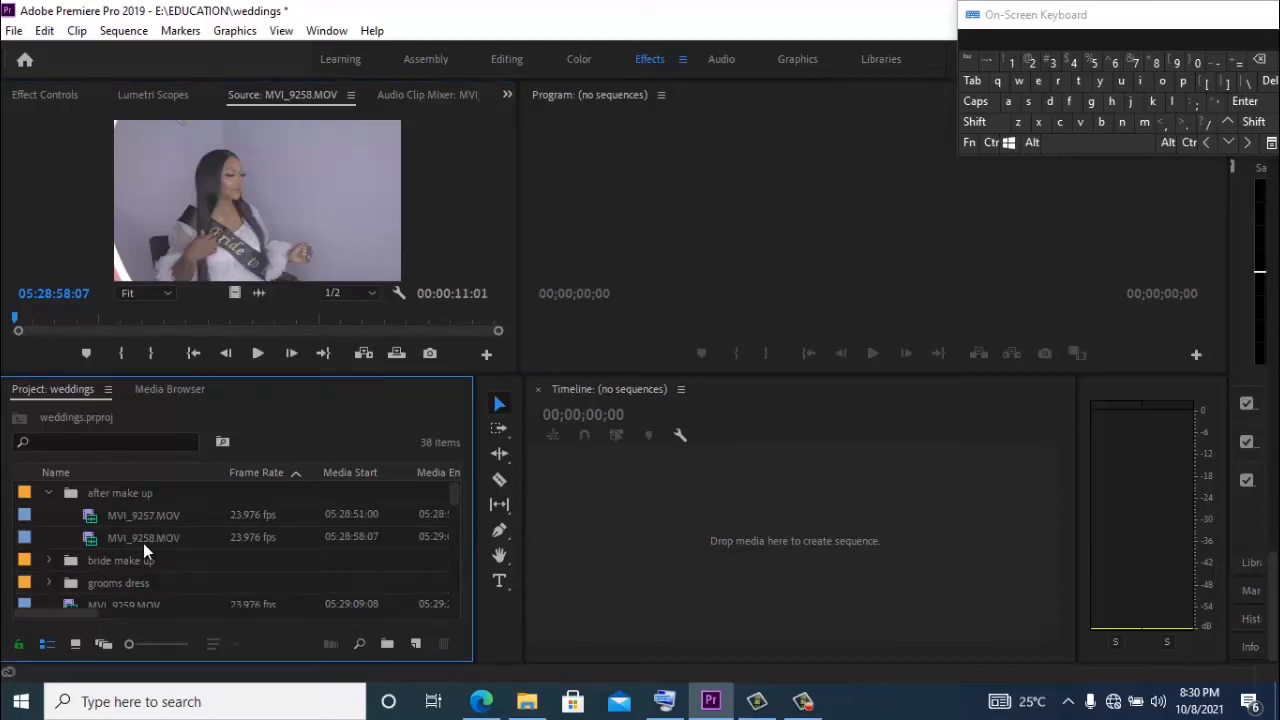
{"action": "left_click", "coordinate": [48, 490]}
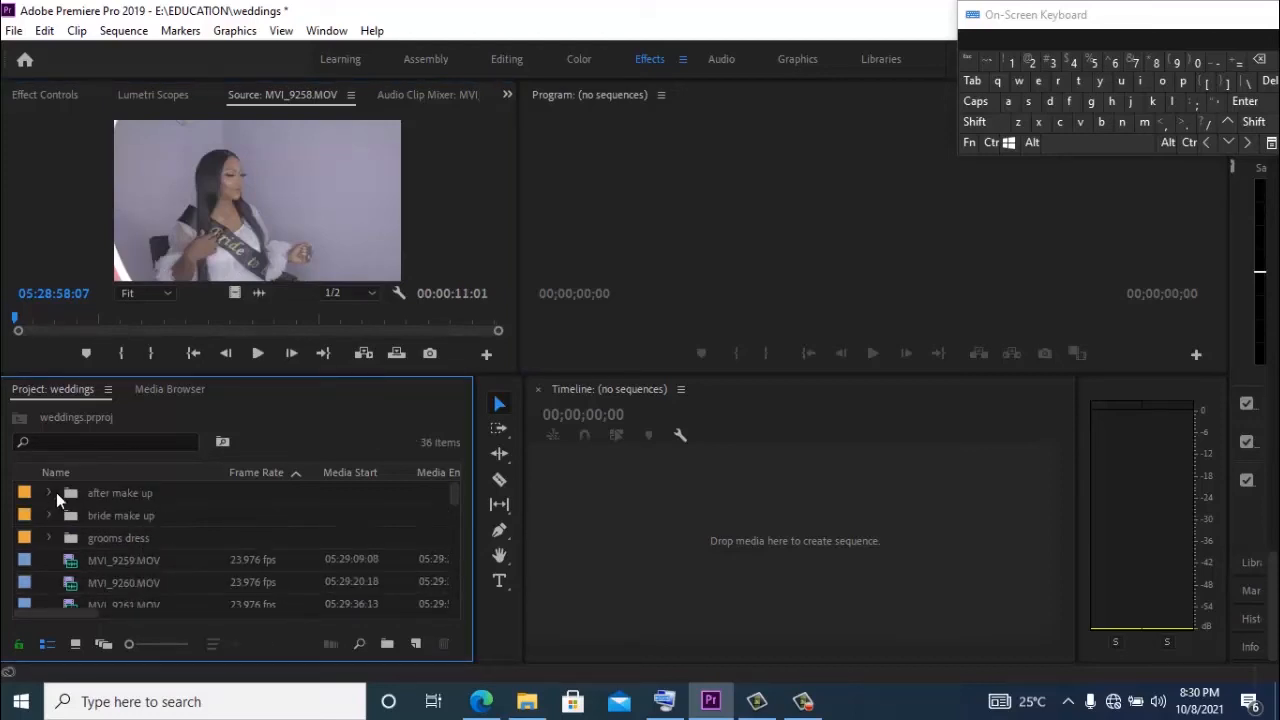
Step: Preview MVI_9259.MOV and MVI_9260.MOV and move both clips into the "after make up" bin
{"action": "double_click", "coordinate": [210, 557]}
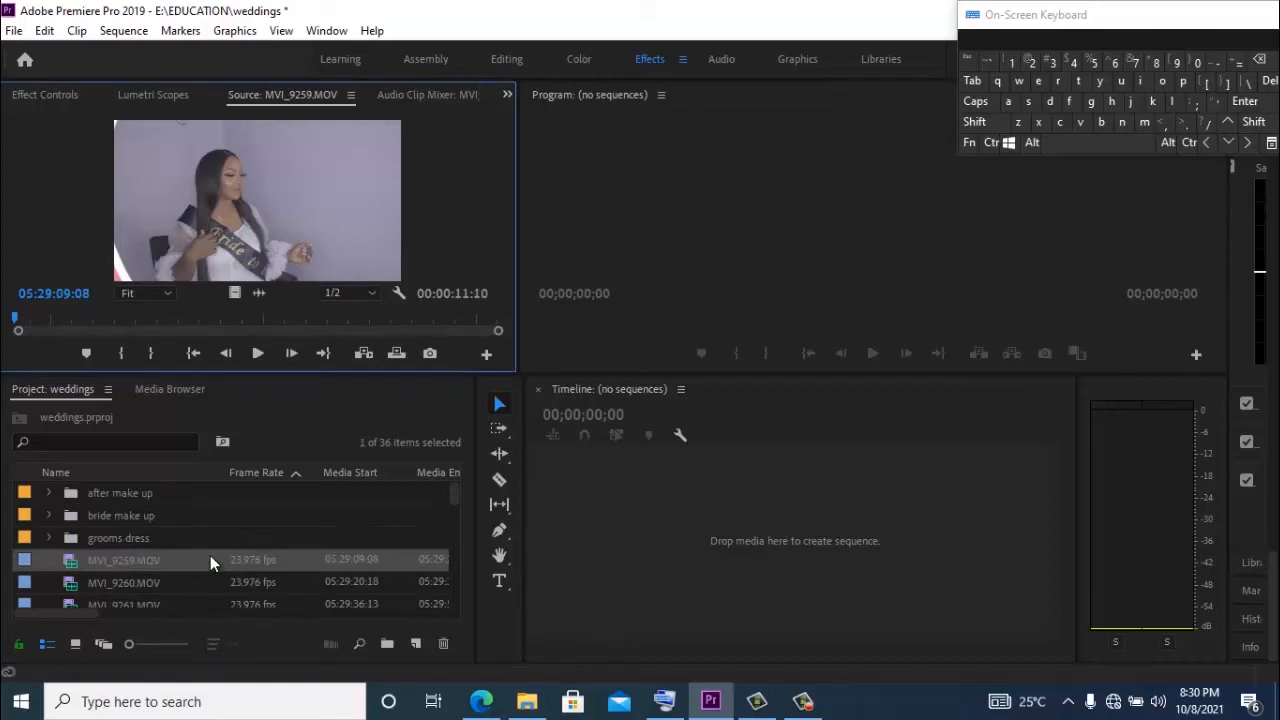
{"action": "left_click_drag", "start_coordinate": [189, 558], "coordinate": [189, 492]}
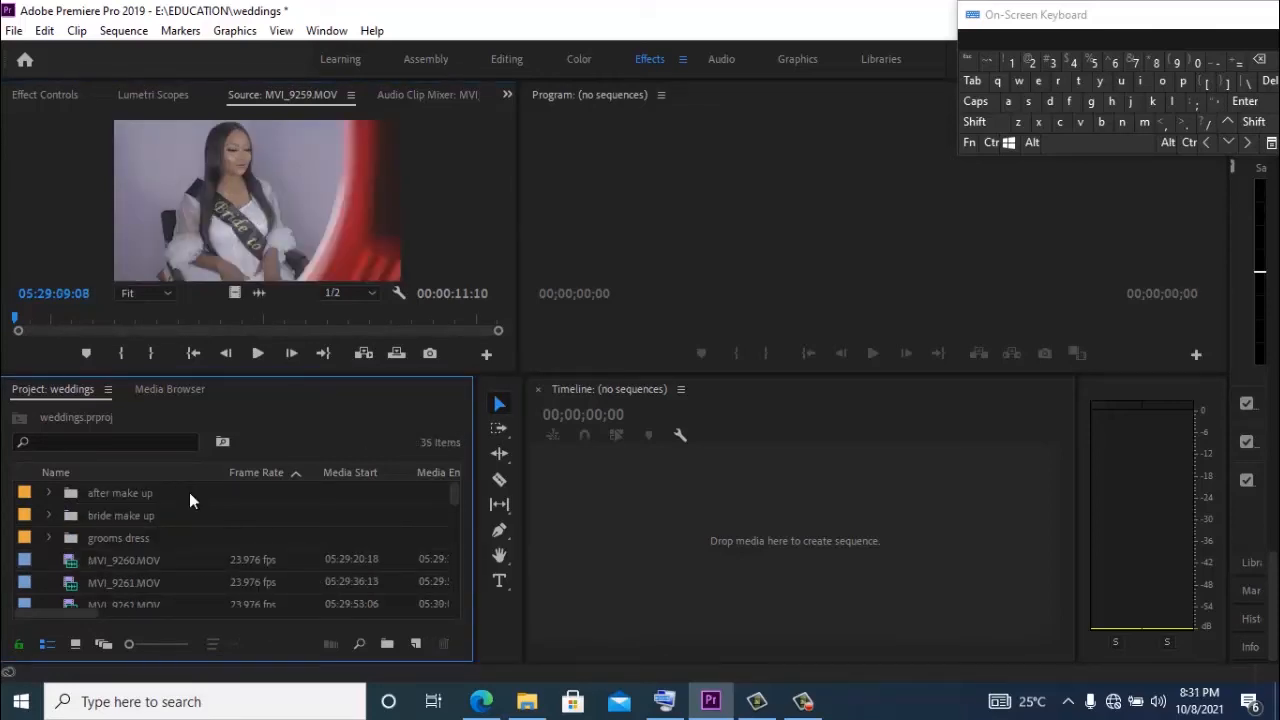
{"action": "double_click", "coordinate": [151, 563]}
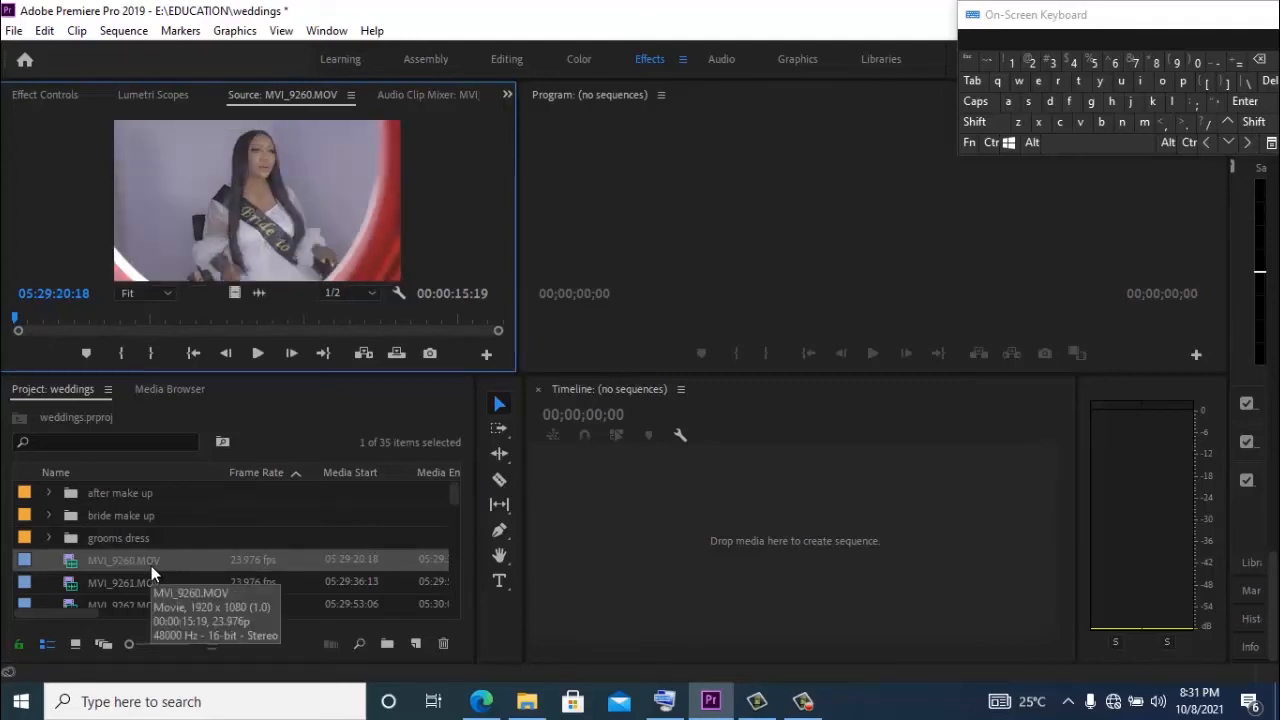
{"action": "left_click_drag", "start_coordinate": [151, 566], "coordinate": [155, 493]}
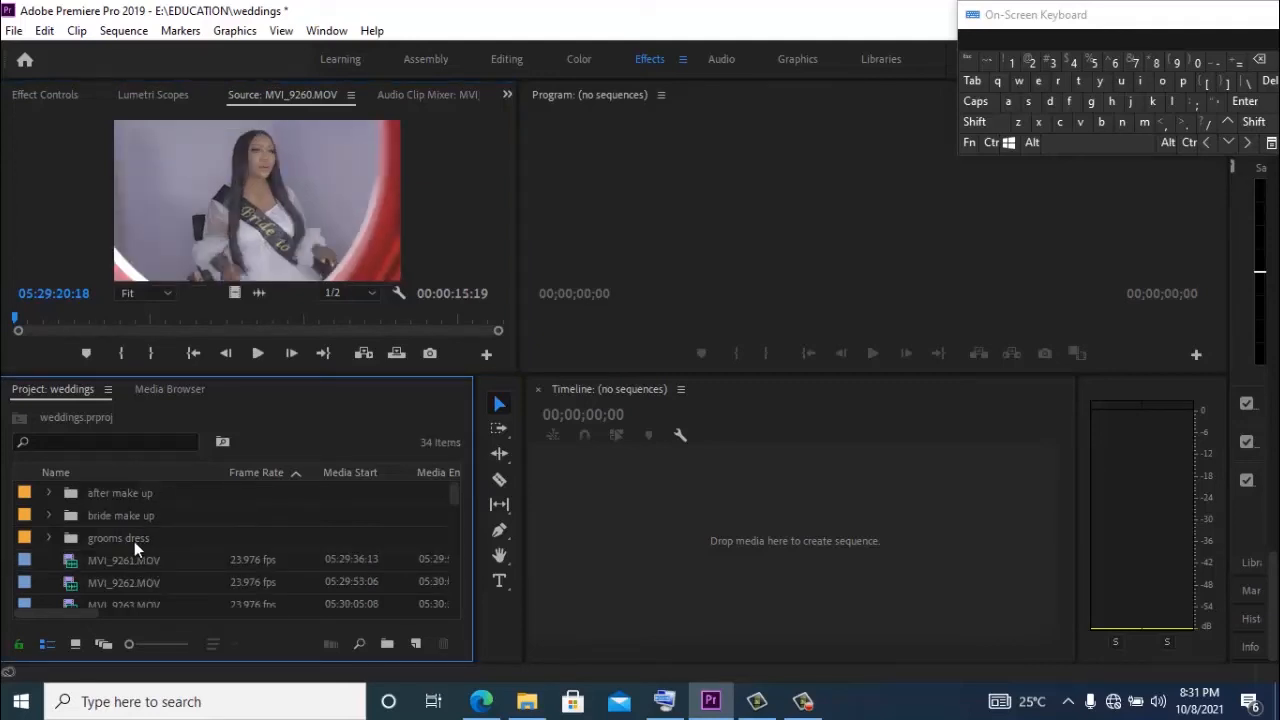
Step: Preview MVI_9261.MOV and MVI_9262.MOV and move both clips into the "after make up" bin
{"action": "double_click", "coordinate": [133, 561]}
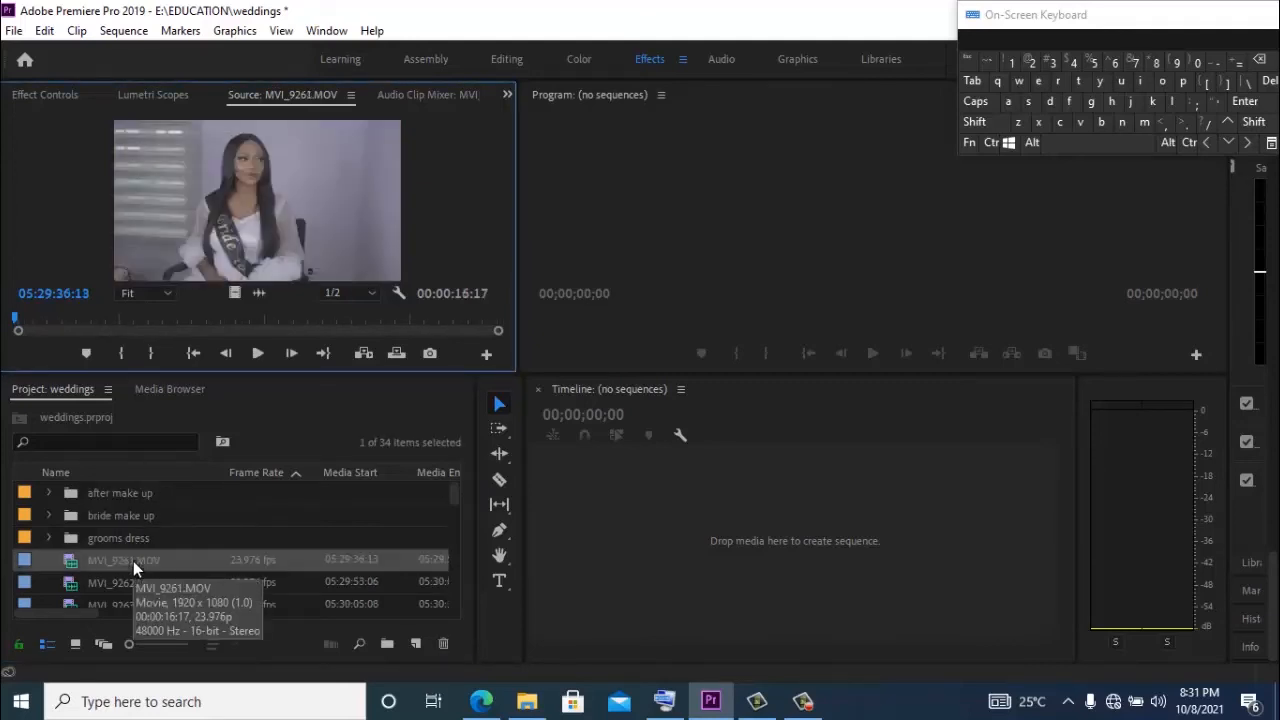
{"action": "left_click_drag", "start_coordinate": [133, 561], "coordinate": [142, 493]}
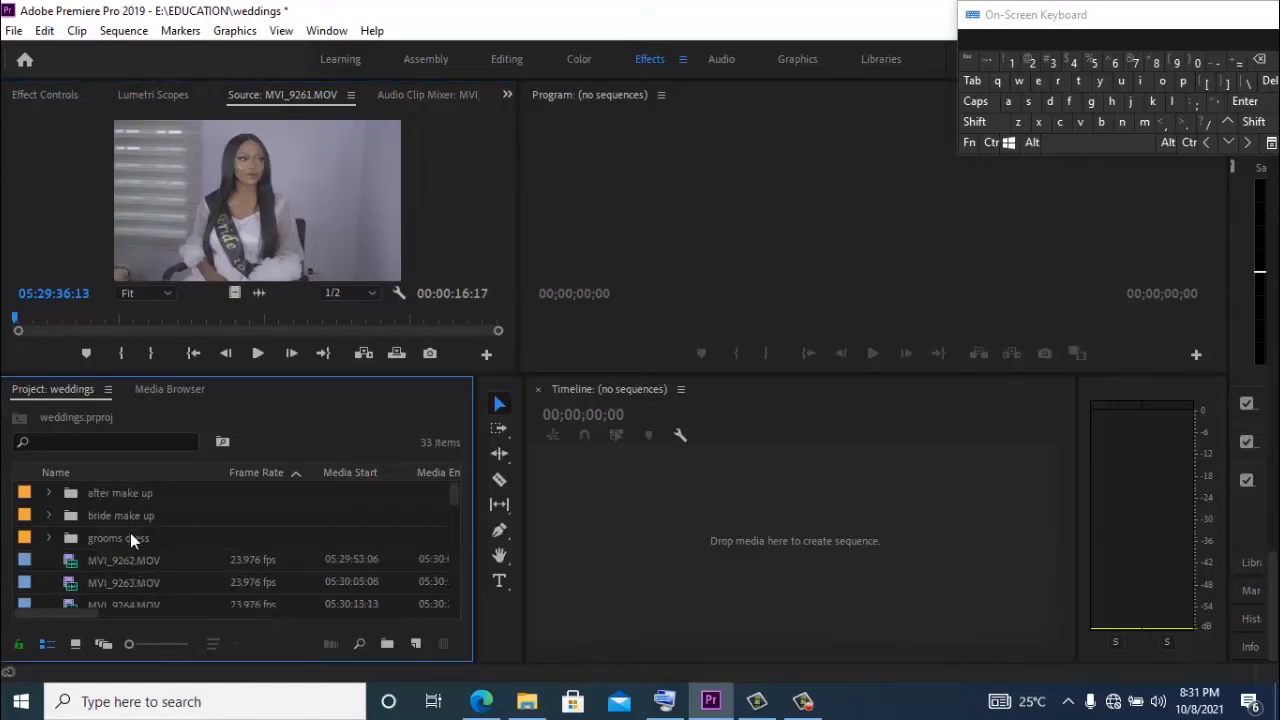
{"action": "double_click", "coordinate": [126, 562]}
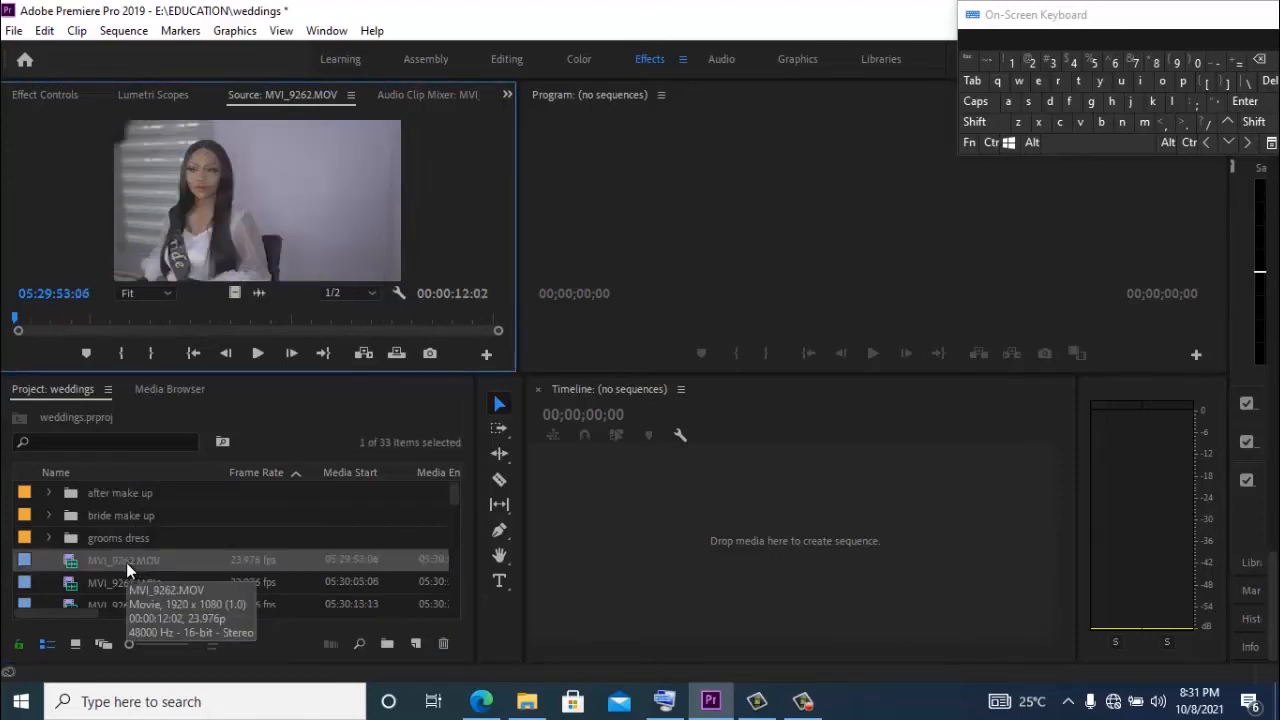
{"action": "left_click_drag", "start_coordinate": [126, 562], "coordinate": [129, 496]}
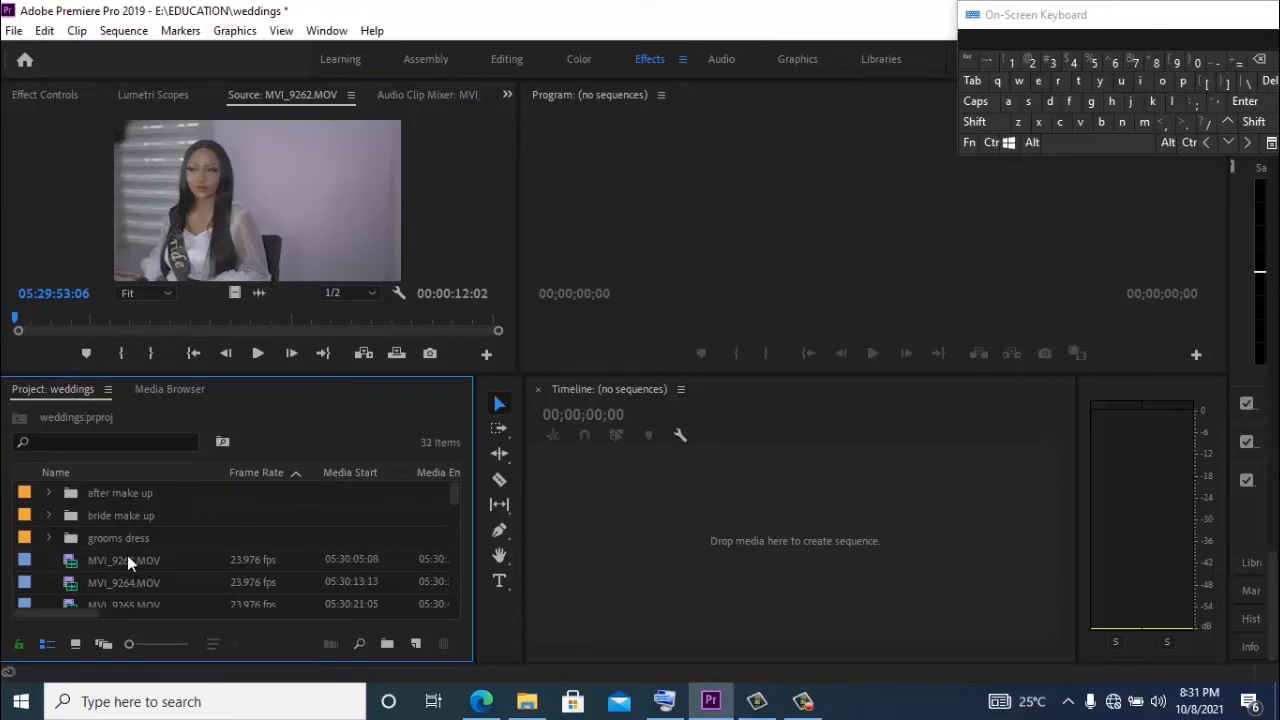
Step: Preview MVI_9263.MOV and MVI_9264.MOV and move both clips into the "after make up" bin
{"action": "double_click", "coordinate": [125, 562]}
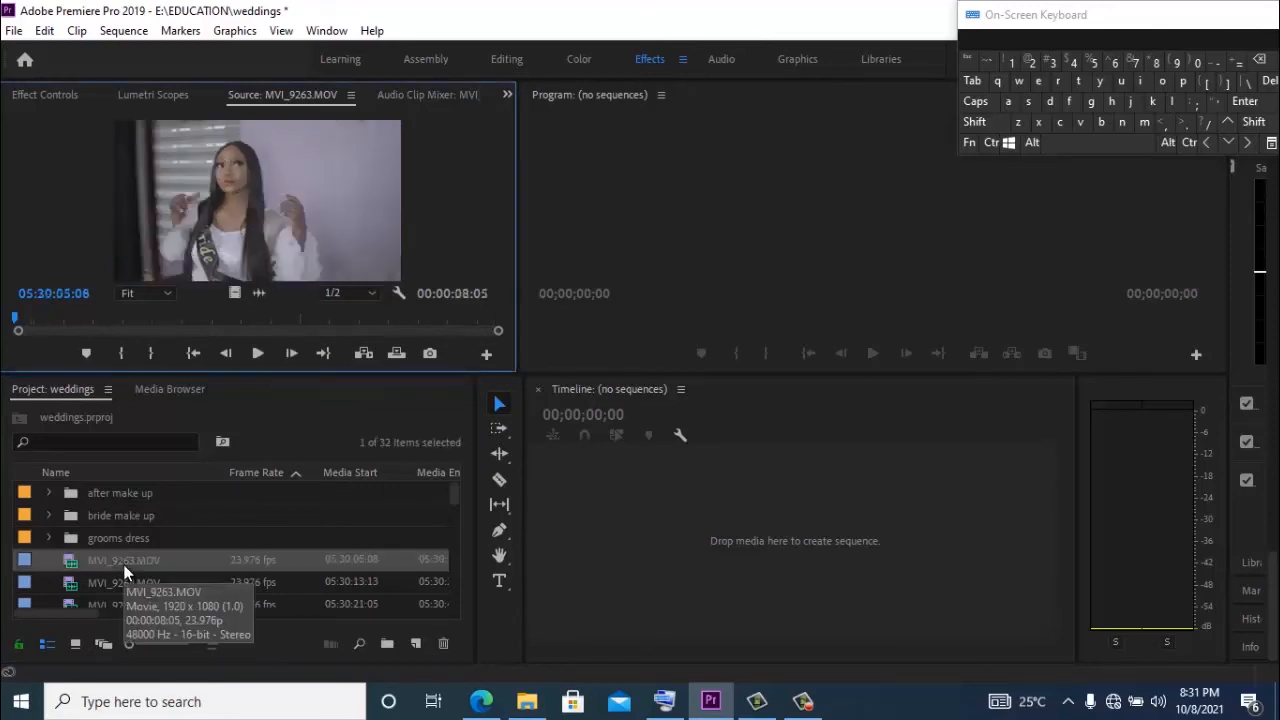
{"action": "left_click", "coordinate": [125, 562]}
{"action": "key", "text": "Delete"}
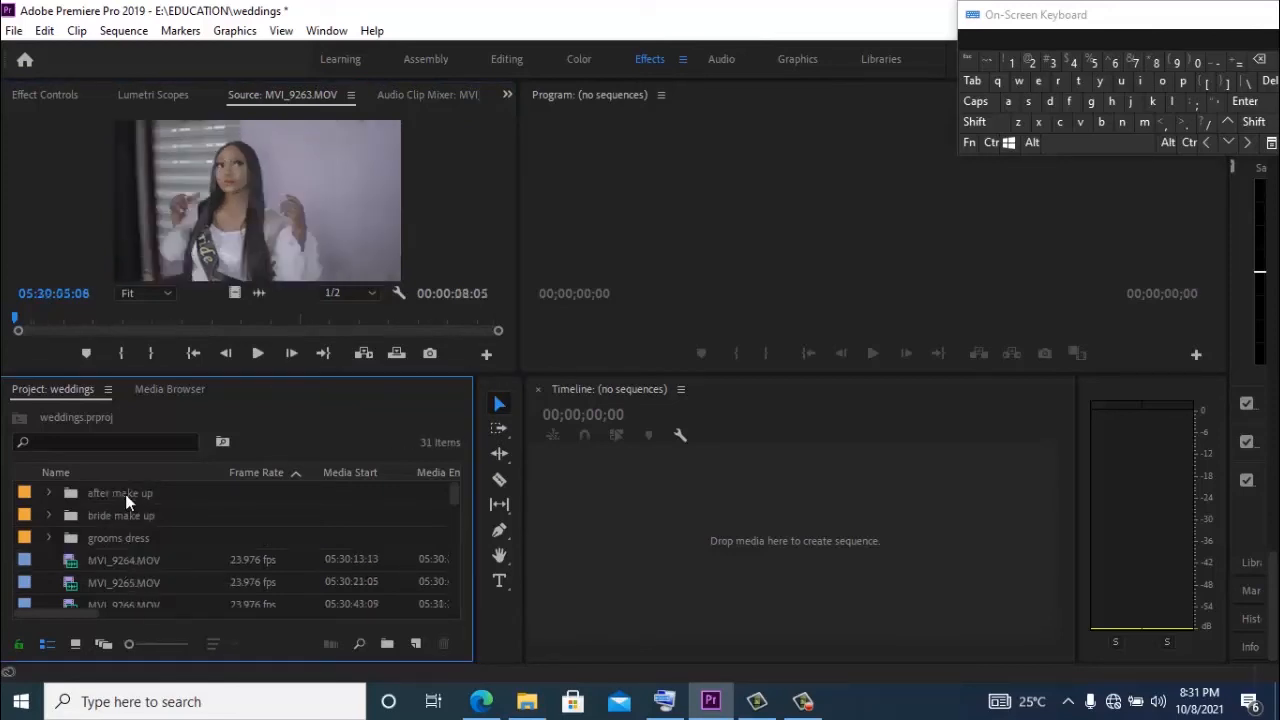
{"action": "double_click", "coordinate": [125, 562]}
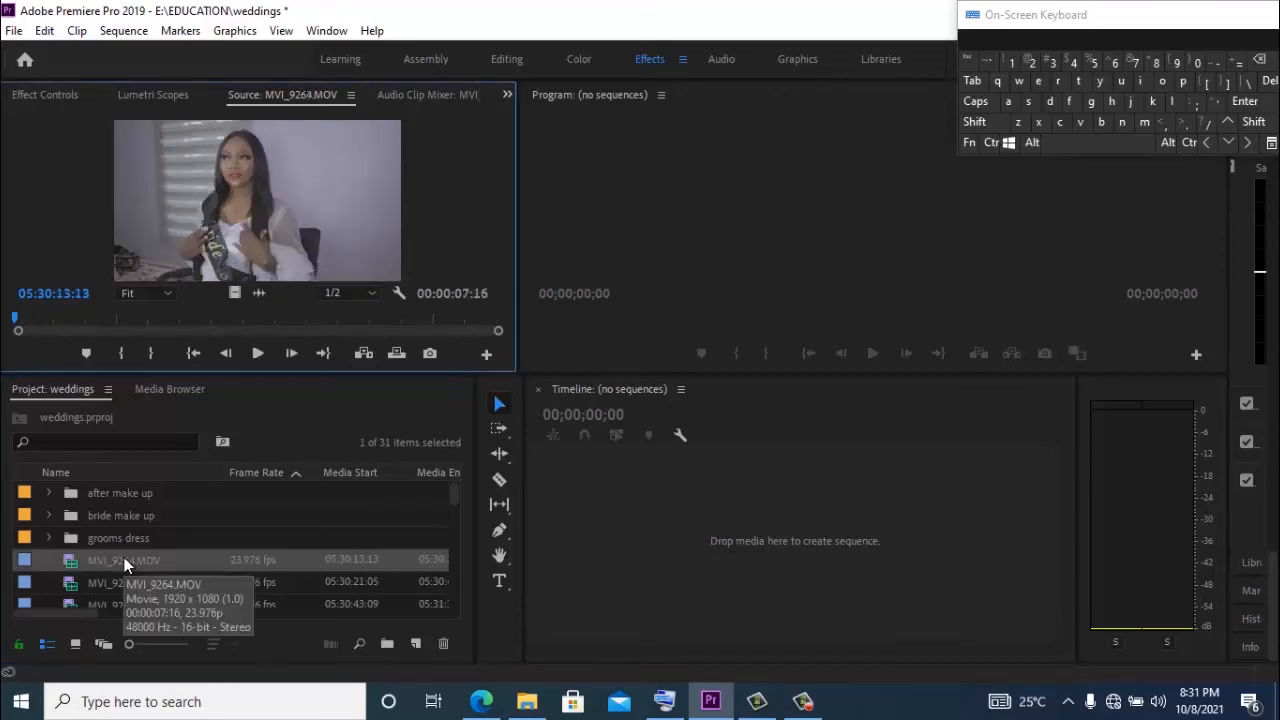
{"action": "left_click_drag", "start_coordinate": [125, 565], "coordinate": [126, 495]}
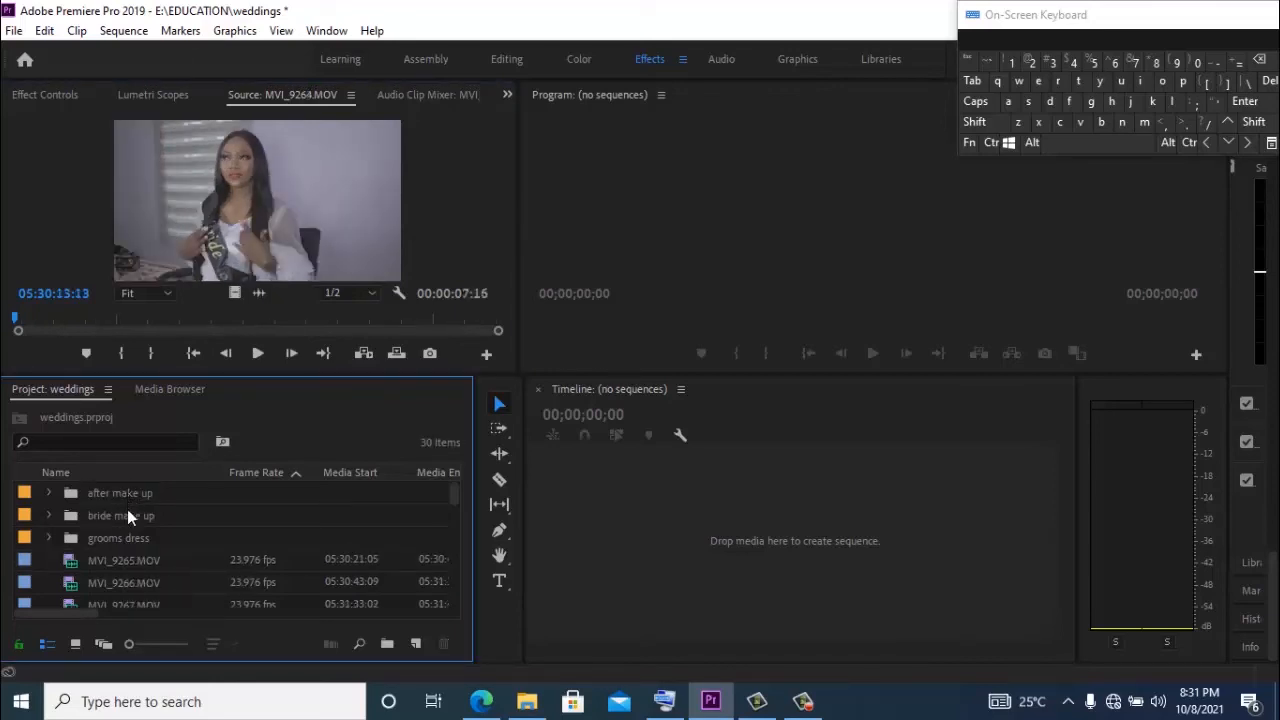
Step: Preview MVI_9265.MOV, MVI_9266.MOV and MVI_9267.MOV and move each clip into the "after make up" bin
{"action": "double_click", "coordinate": [131, 562]}
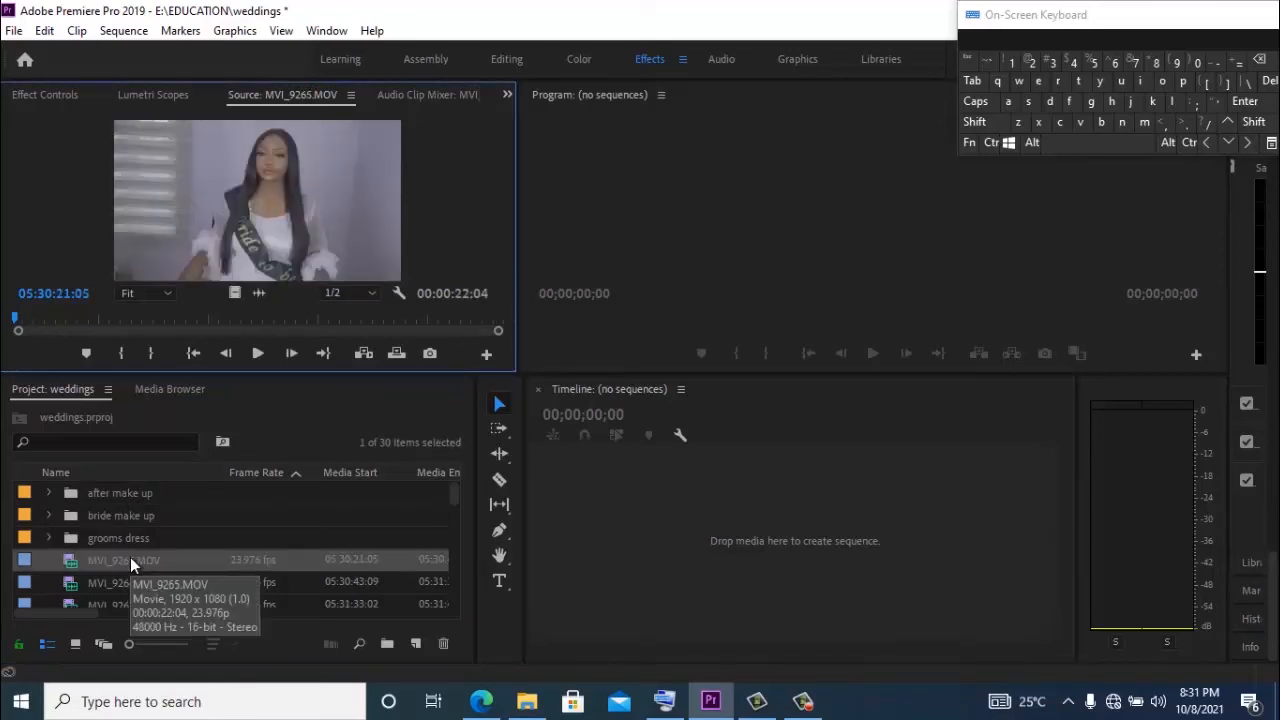
{"action": "left_click_drag", "start_coordinate": [130, 557], "coordinate": [134, 510]}
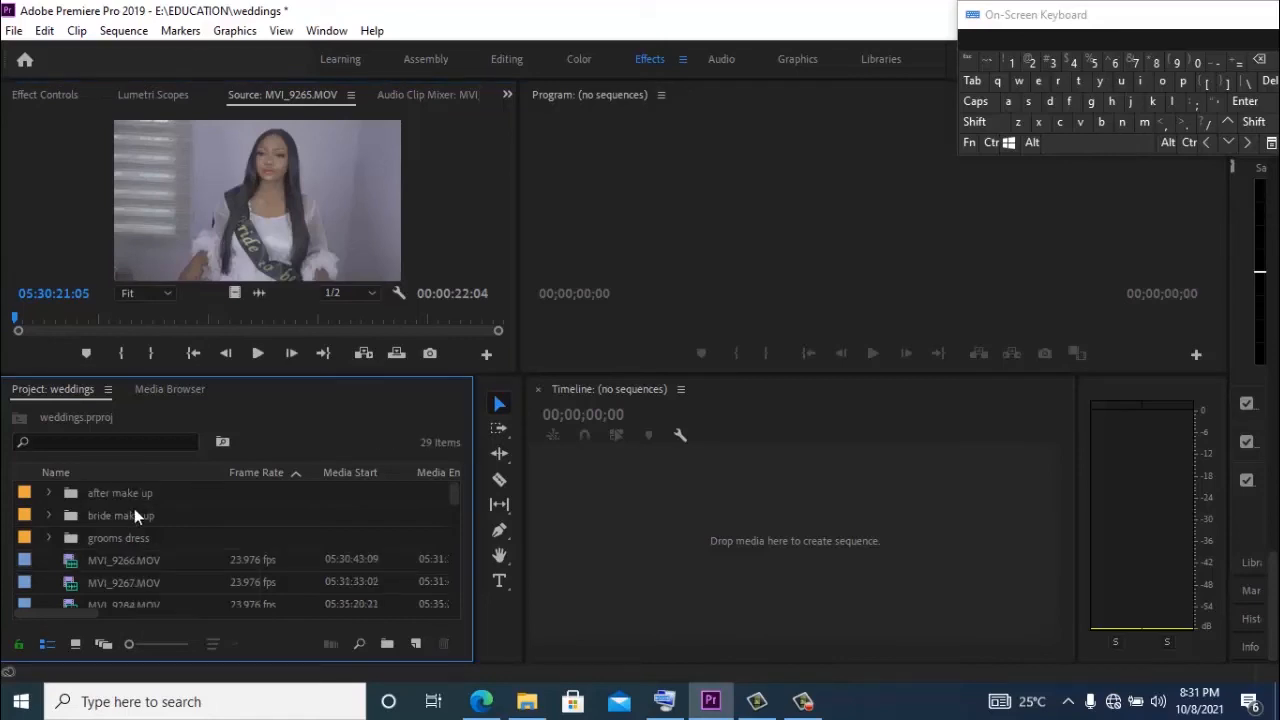
{"action": "double_click", "coordinate": [139, 561]}
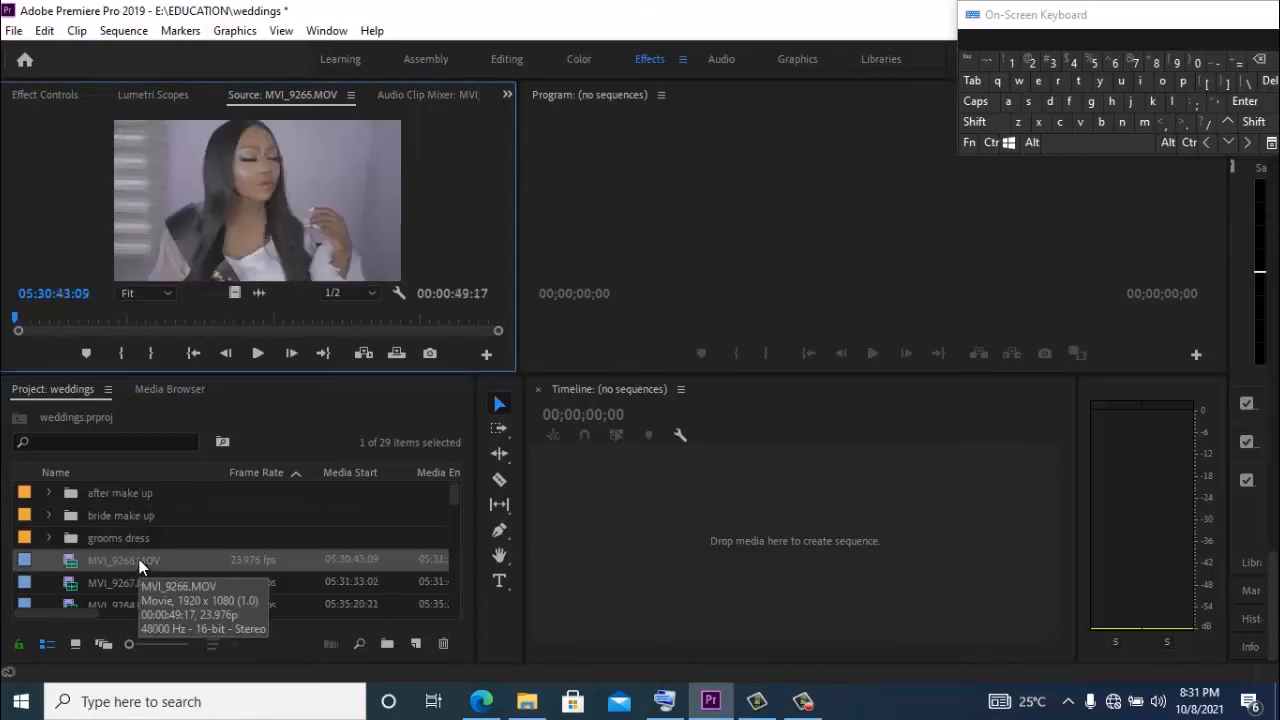
{"action": "left_click_drag", "start_coordinate": [139, 559], "coordinate": [141, 495]}
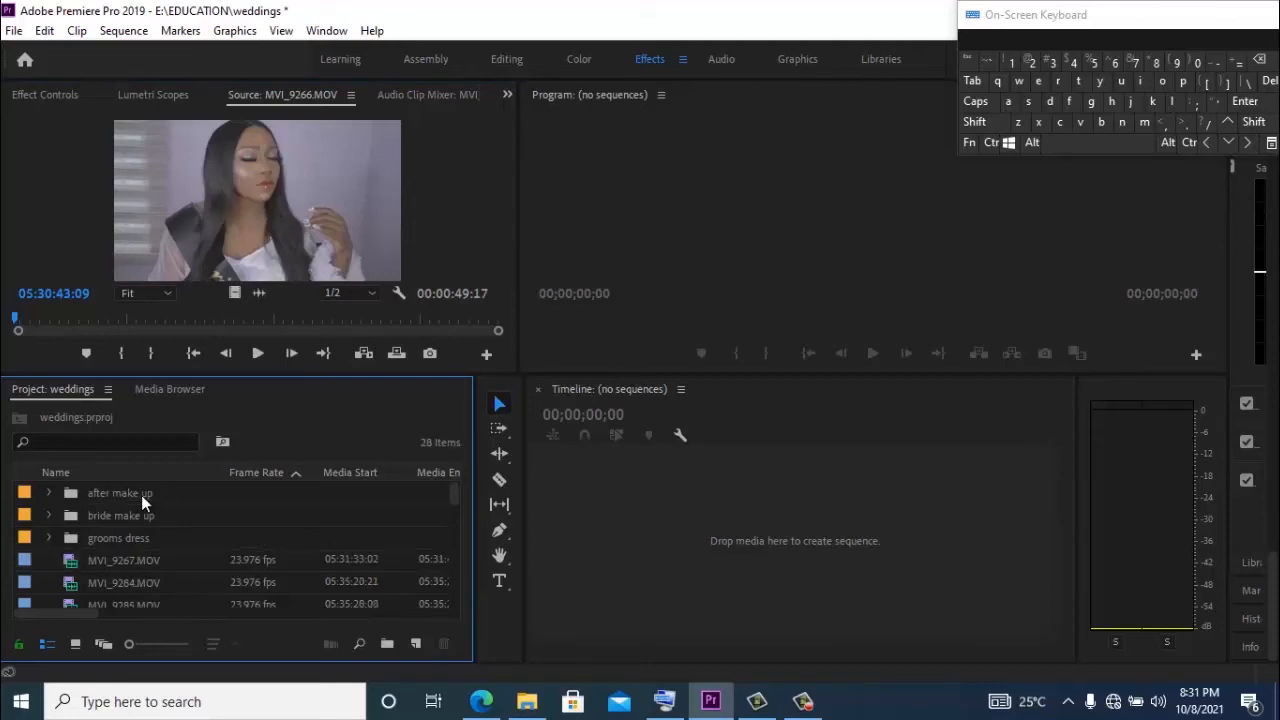
{"action": "double_click", "coordinate": [133, 559]}
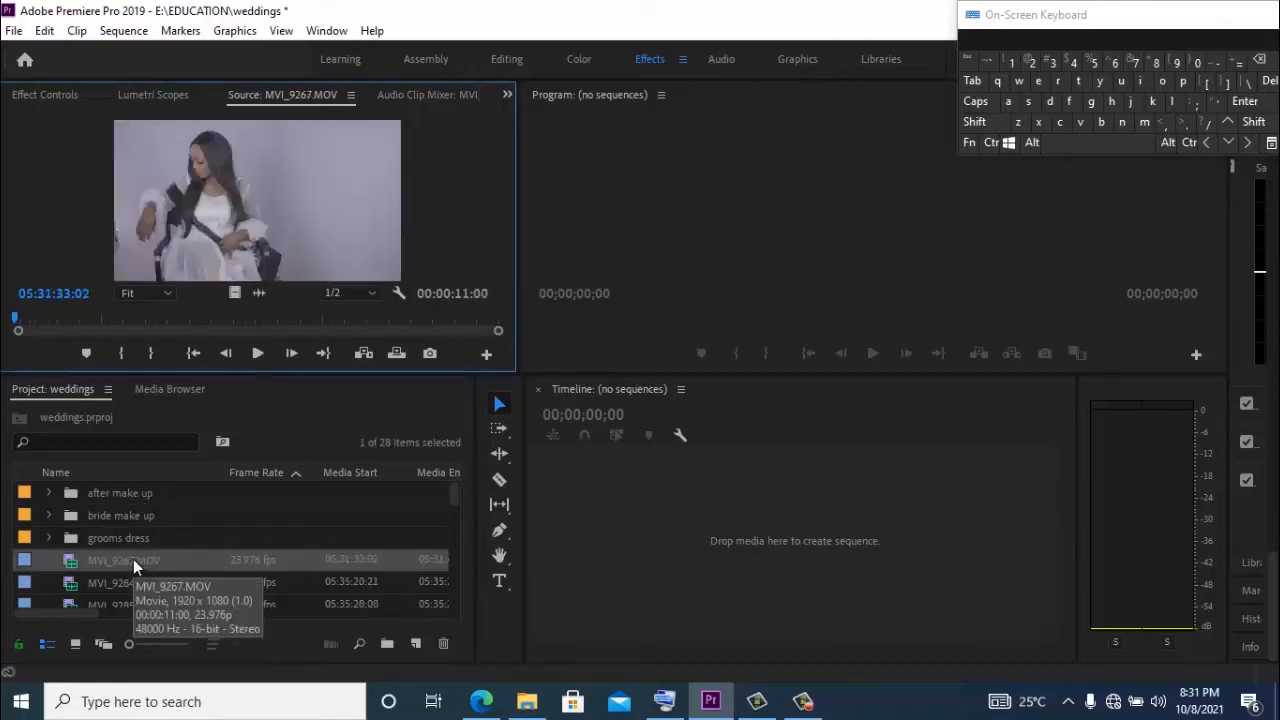
{"action": "left_click_drag", "start_coordinate": [133, 559], "coordinate": [133, 498]}
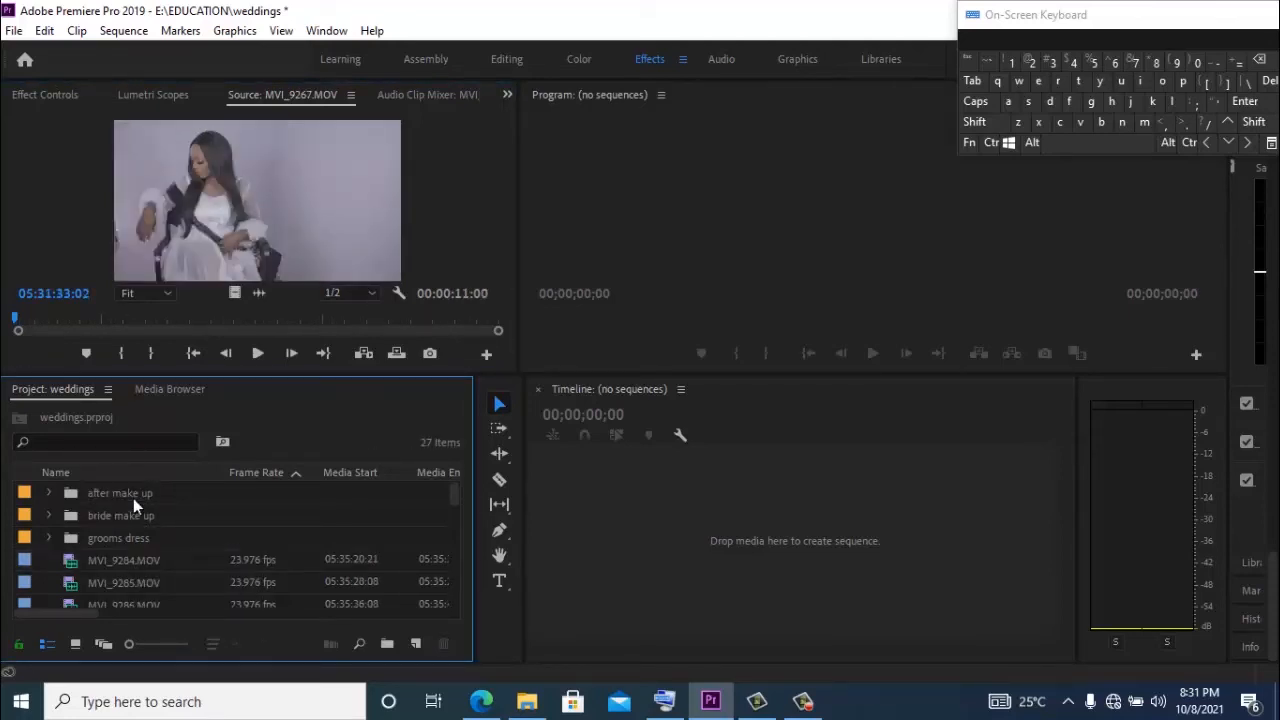
Step: Preview MVI_9284.MOV, create a bin named "brides shoes" and move the shoe clips into it
{"action": "double_click", "coordinate": [135, 566]}
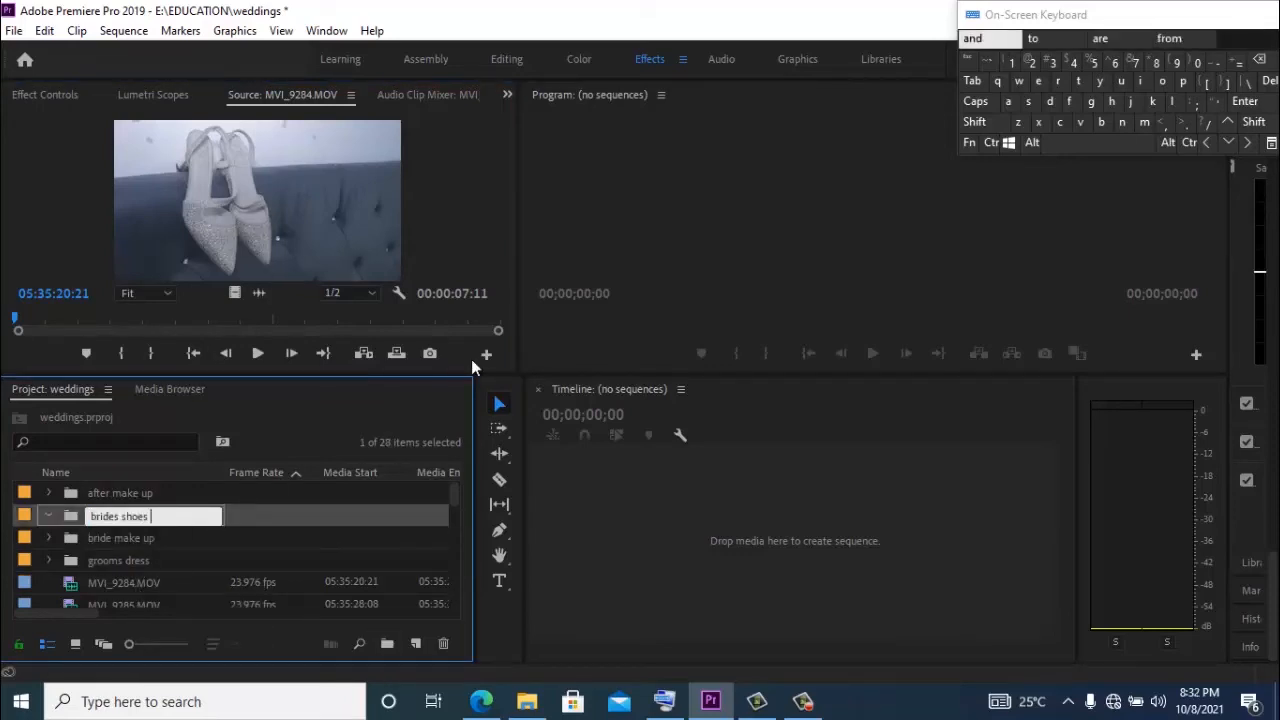
{"action": "left_click_drag", "start_coordinate": [120, 582], "coordinate": [186, 519]}
{"action": "left_click_drag", "start_coordinate": [120, 582], "coordinate": [179, 537]}
Step: Preview the jewelry clip MVI_9298.MOV and create a bin named "b traditional"
{"action": "double_click", "coordinate": [145, 582]}
{"action": "left_click", "coordinate": [221, 319]}
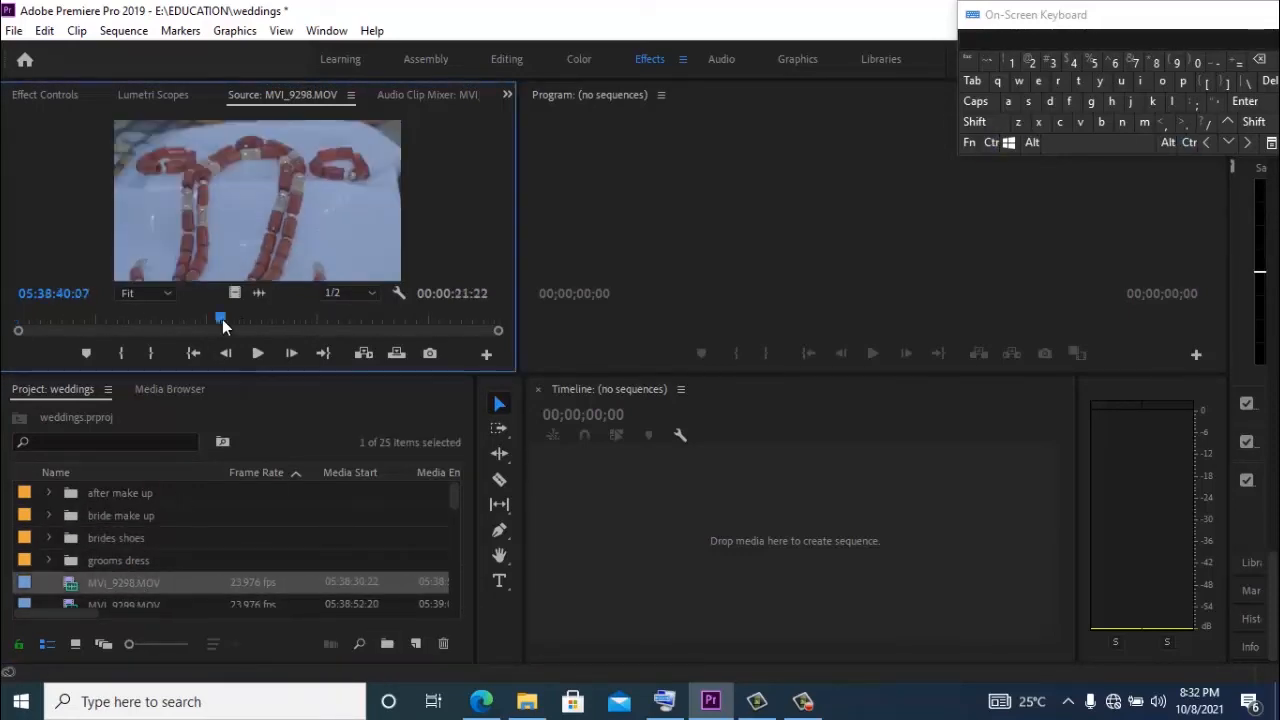
{"action": "left_click", "coordinate": [387, 643]}
{"action": "type", "text": "b traditional"}
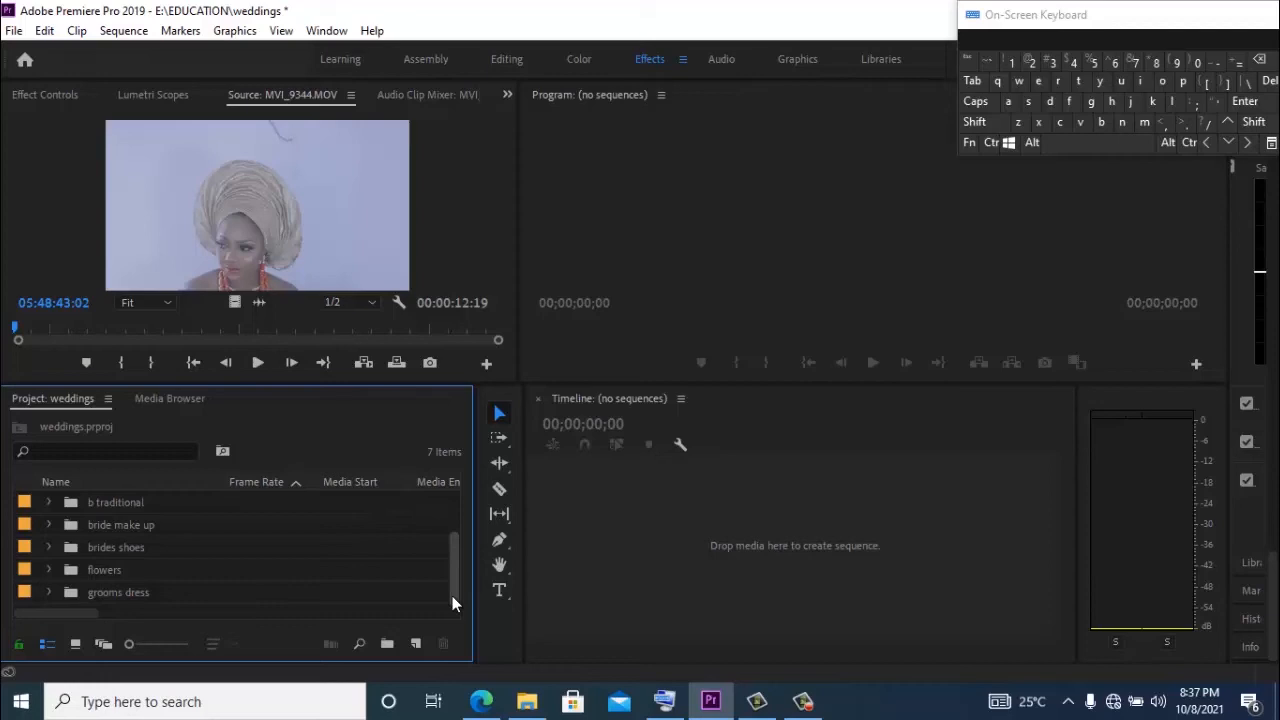
Step: Review the full list of project bins and expand the "after make up" bin to check its clips
{"action": "left_click", "coordinate": [731, 562]}
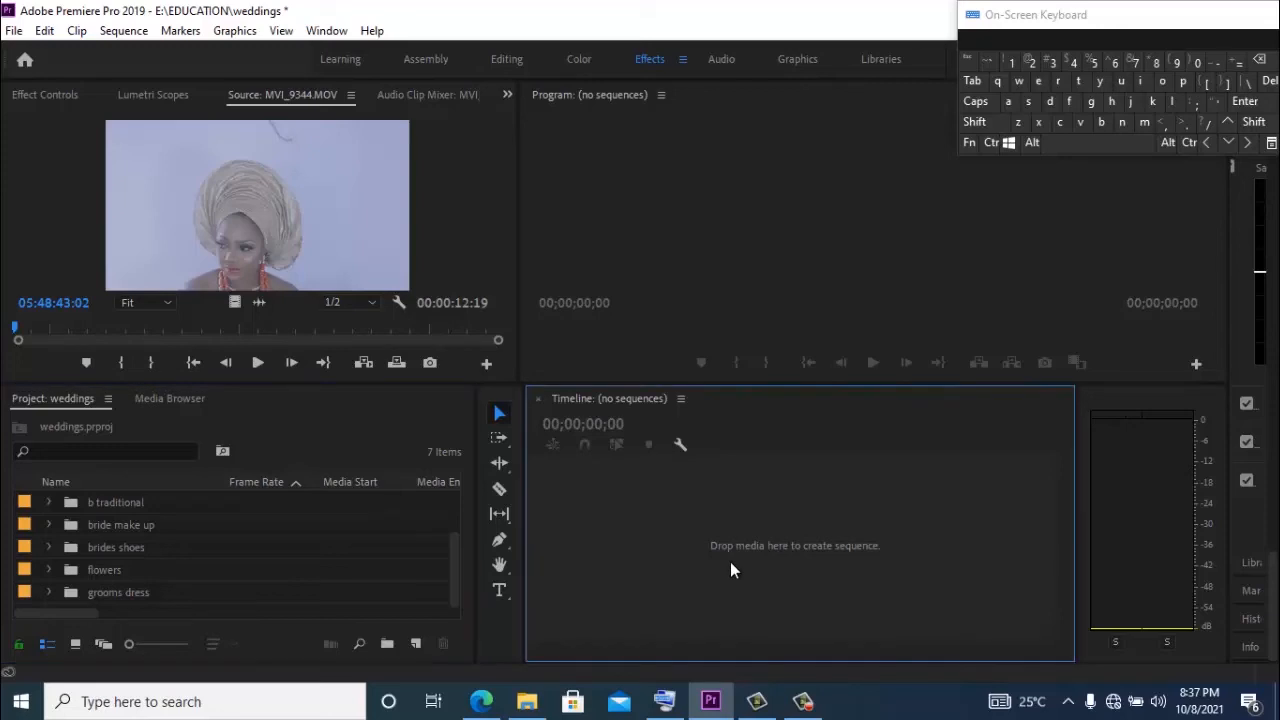
{"action": "left_click", "coordinate": [455, 558]}
{"action": "mouse_move", "coordinate": [455, 558]}
{"action": "left_mouse_down"}
{"action": "mouse_move", "coordinate": [456, 497]}
{"action": "mouse_move", "coordinate": [451, 611]}
{"action": "mouse_move", "coordinate": [458, 541]}
{"action": "left_mouse_up"}
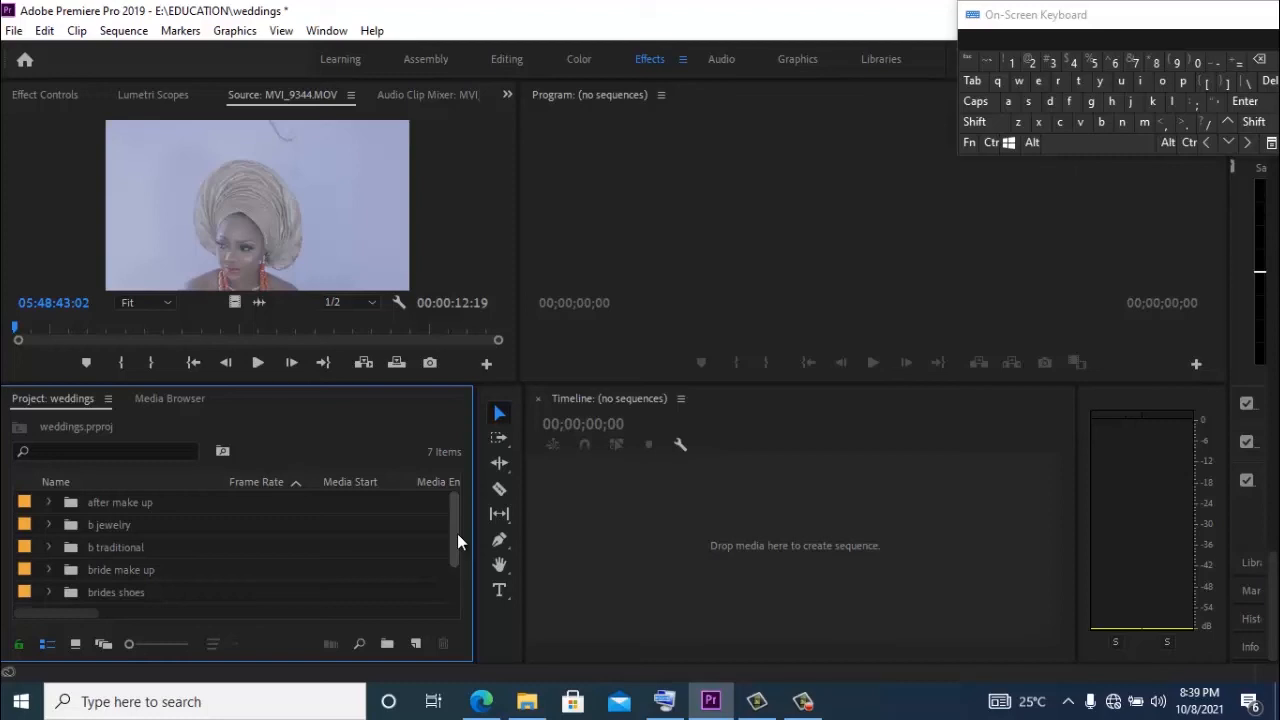
{"action": "left_click_drag", "start_coordinate": [457, 533], "coordinate": [450, 502]}
{"action": "left_click_drag", "start_coordinate": [454, 517], "coordinate": [457, 567]}
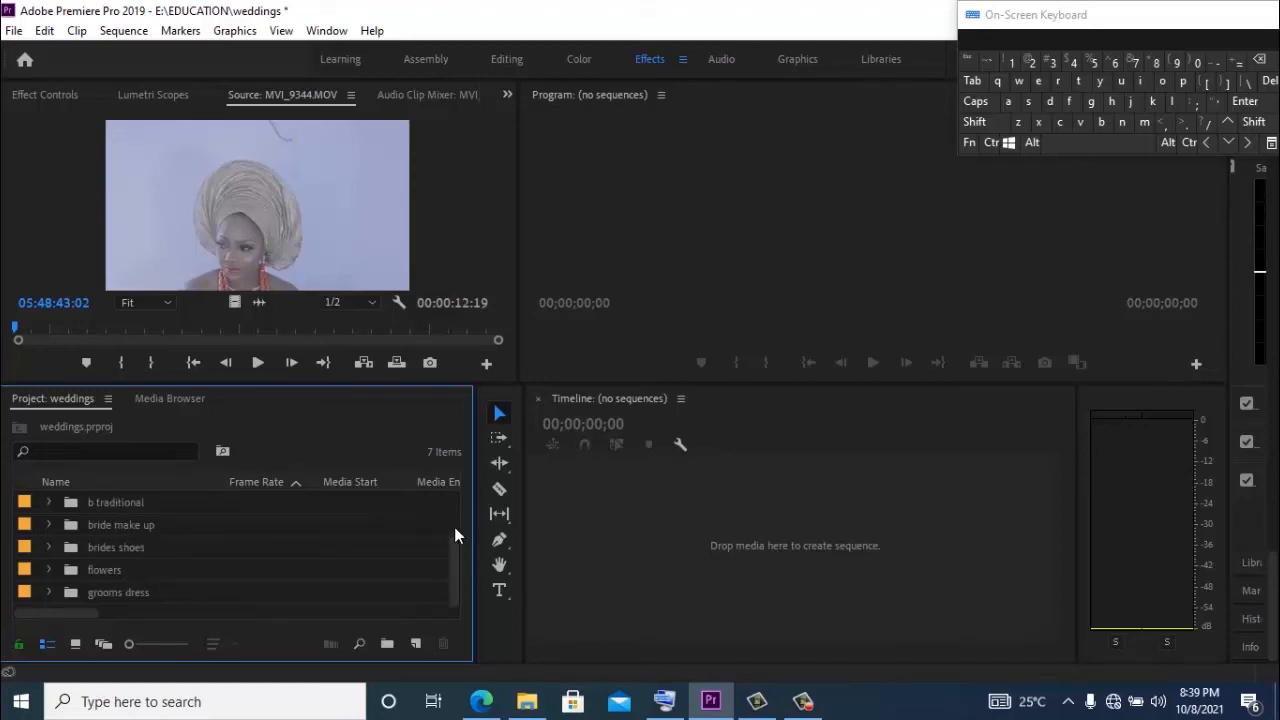
{"action": "left_click_drag", "start_coordinate": [452, 558], "coordinate": [453, 515]}
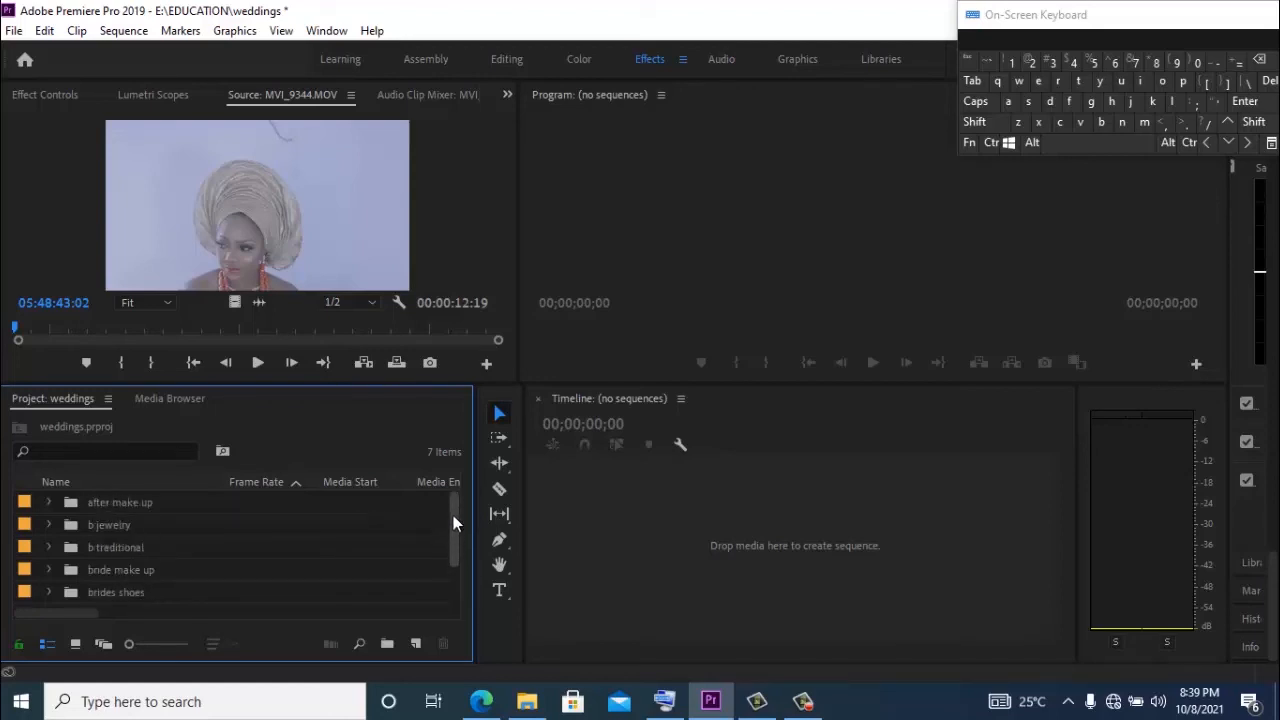
{"action": "left_click", "coordinate": [48, 502]}
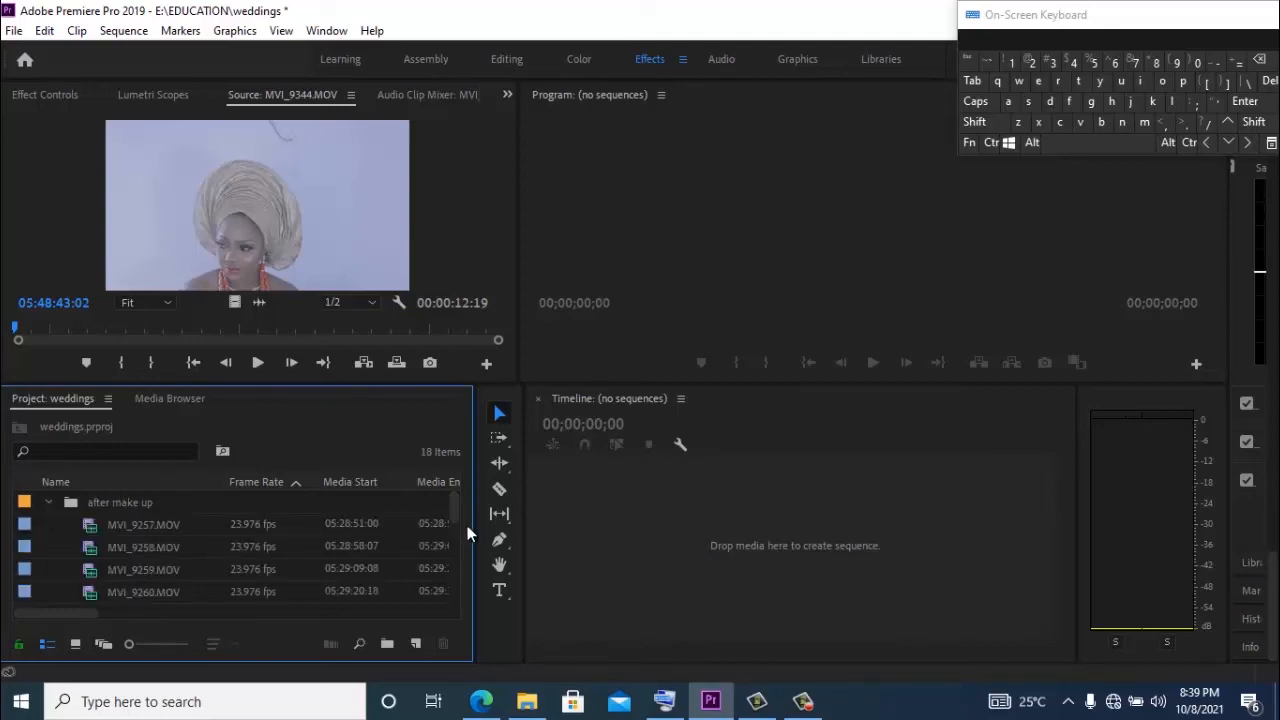
{"action": "mouse_move", "coordinate": [454, 507]}
{"action": "left_mouse_down"}
{"action": "mouse_move", "coordinate": [457, 568]}
{"action": "mouse_move", "coordinate": [455, 495]}
{"action": "left_mouse_up"}
Step: Switch the project to Icon View, check the clip thumbnails in the "brides shoes" bin and return to the project's top level
{"action": "left_click", "coordinate": [75, 646]}
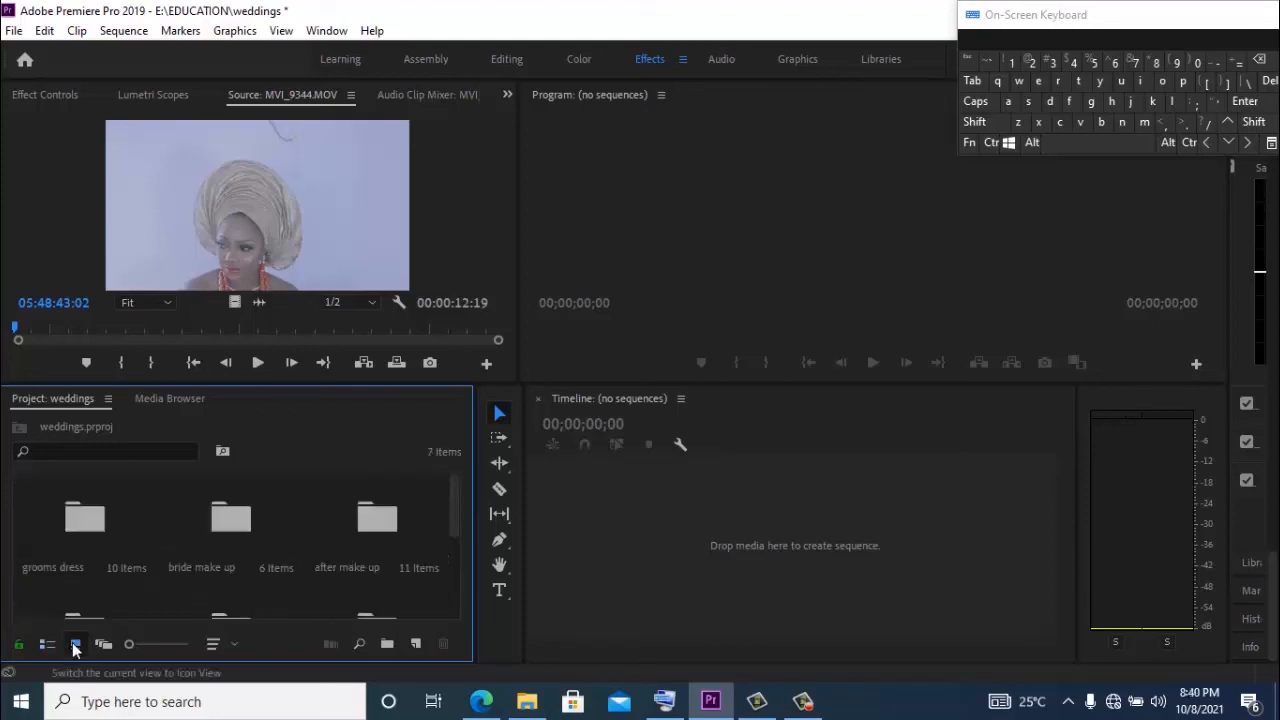
{"action": "left_click_drag", "start_coordinate": [457, 513], "coordinate": [453, 564]}
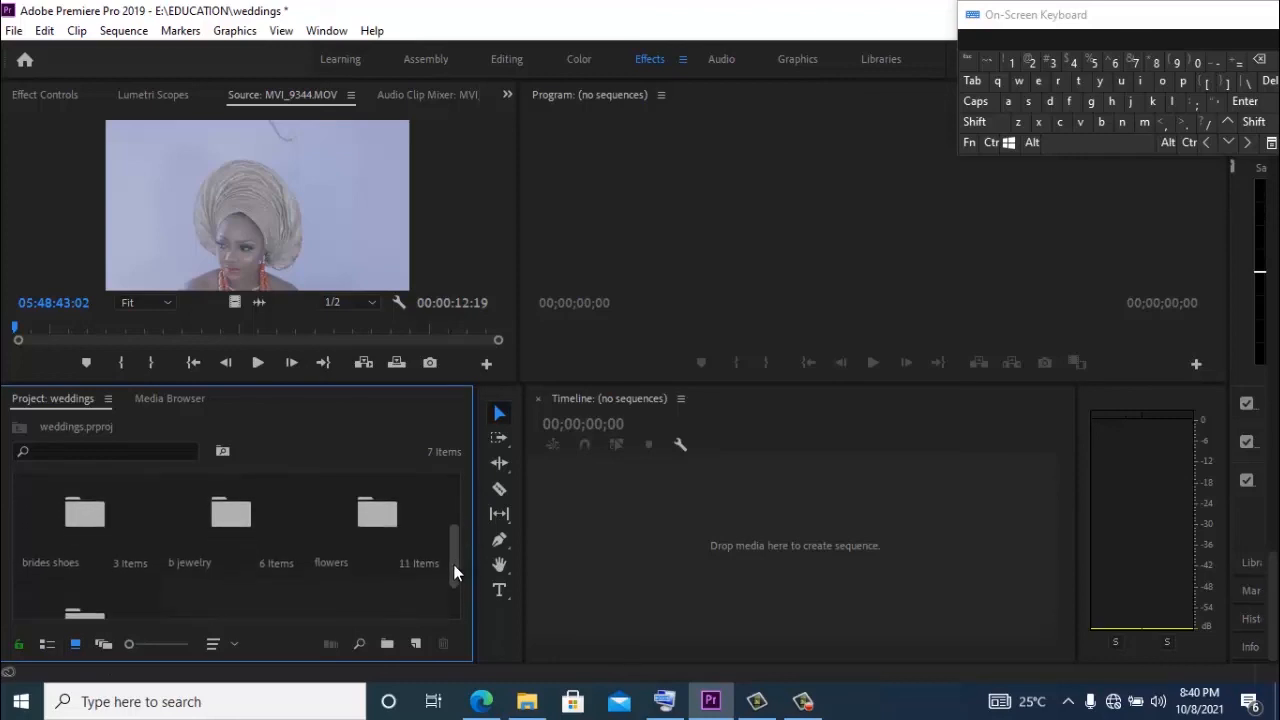
{"action": "double_click", "coordinate": [86, 507]}
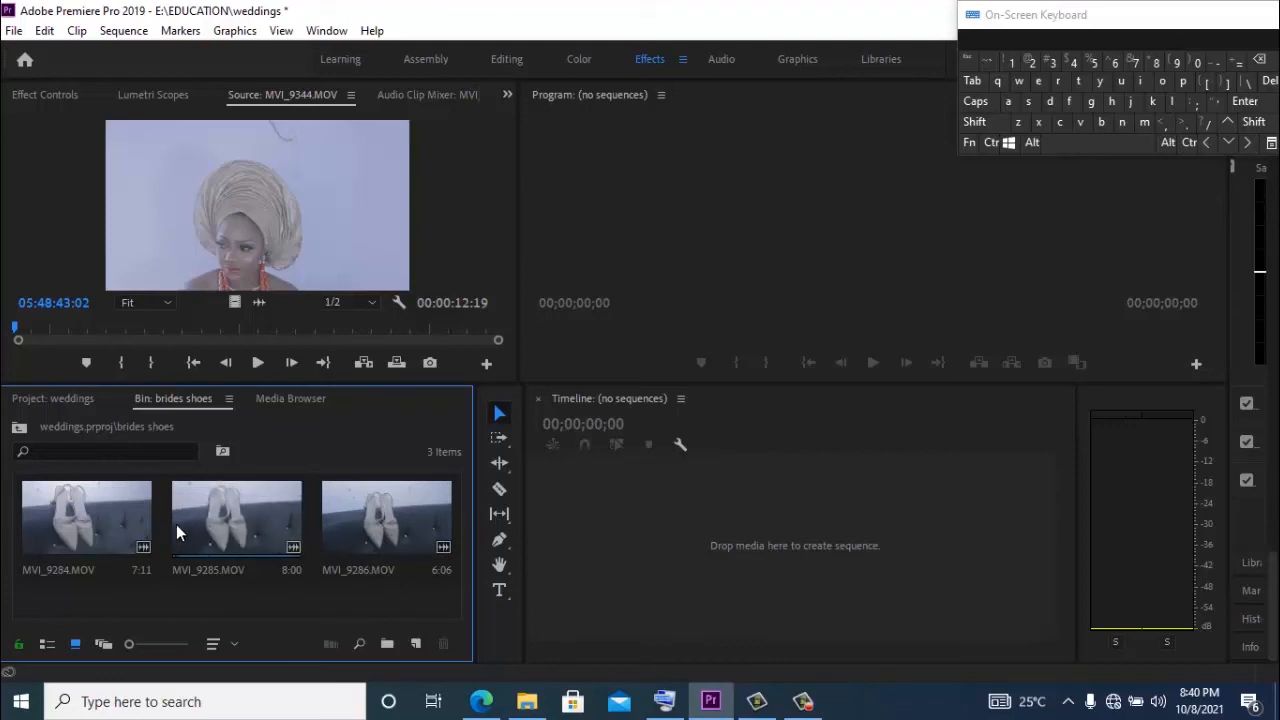
{"action": "left_click", "coordinate": [19, 429]}
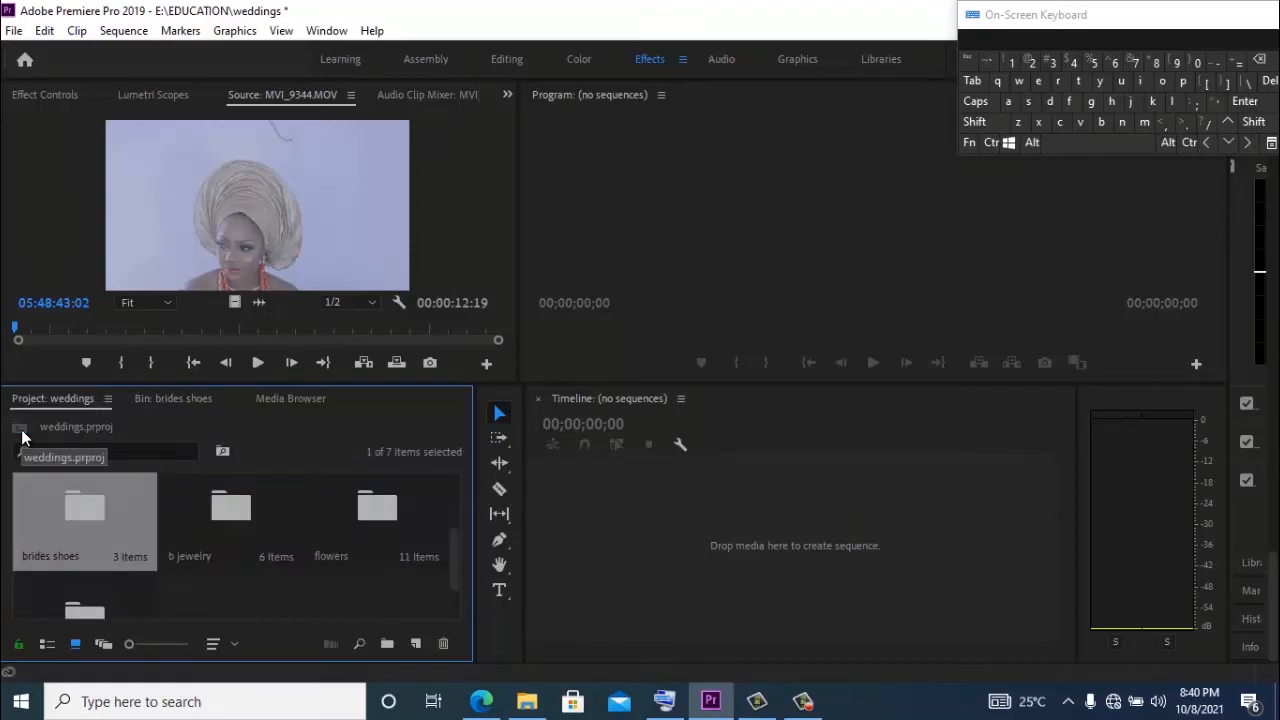
Step: Check the clip thumbnails in the "b jewelry" bin, return to the project's top level and open the "flowers" bin to check its clips
{"action": "double_click", "coordinate": [230, 538]}
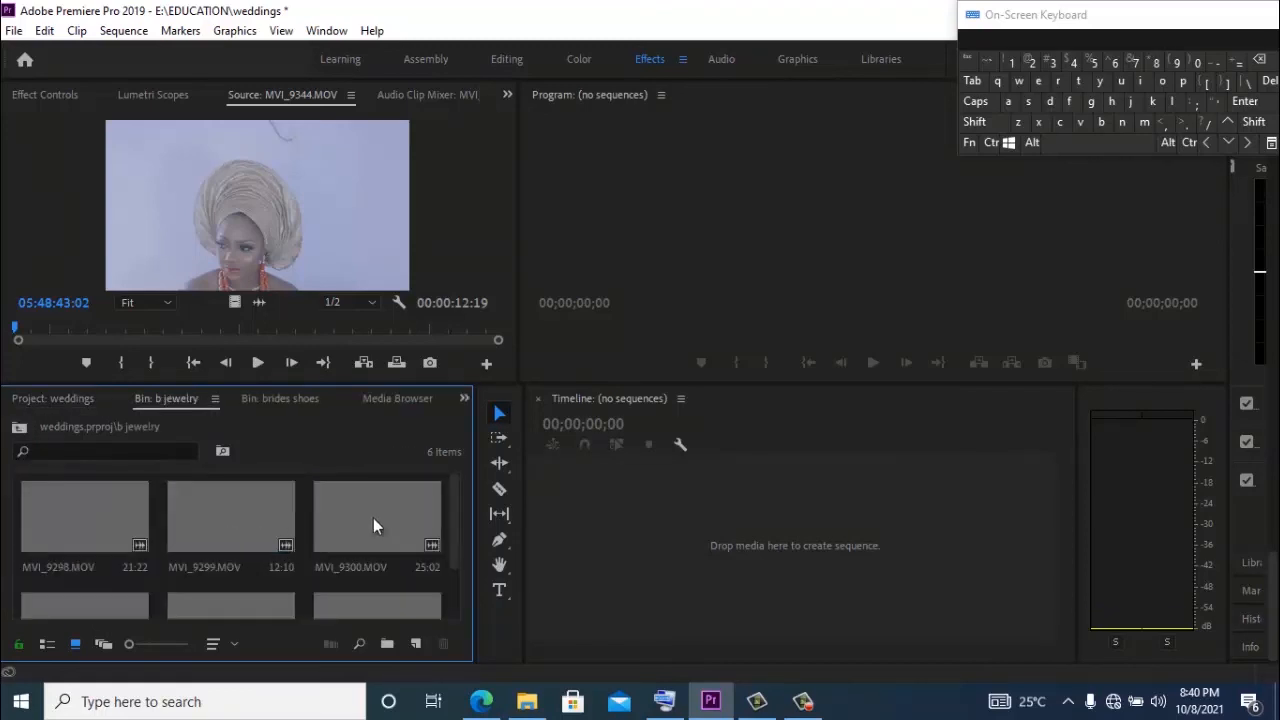
{"action": "left_click_drag", "start_coordinate": [451, 528], "coordinate": [465, 495]}
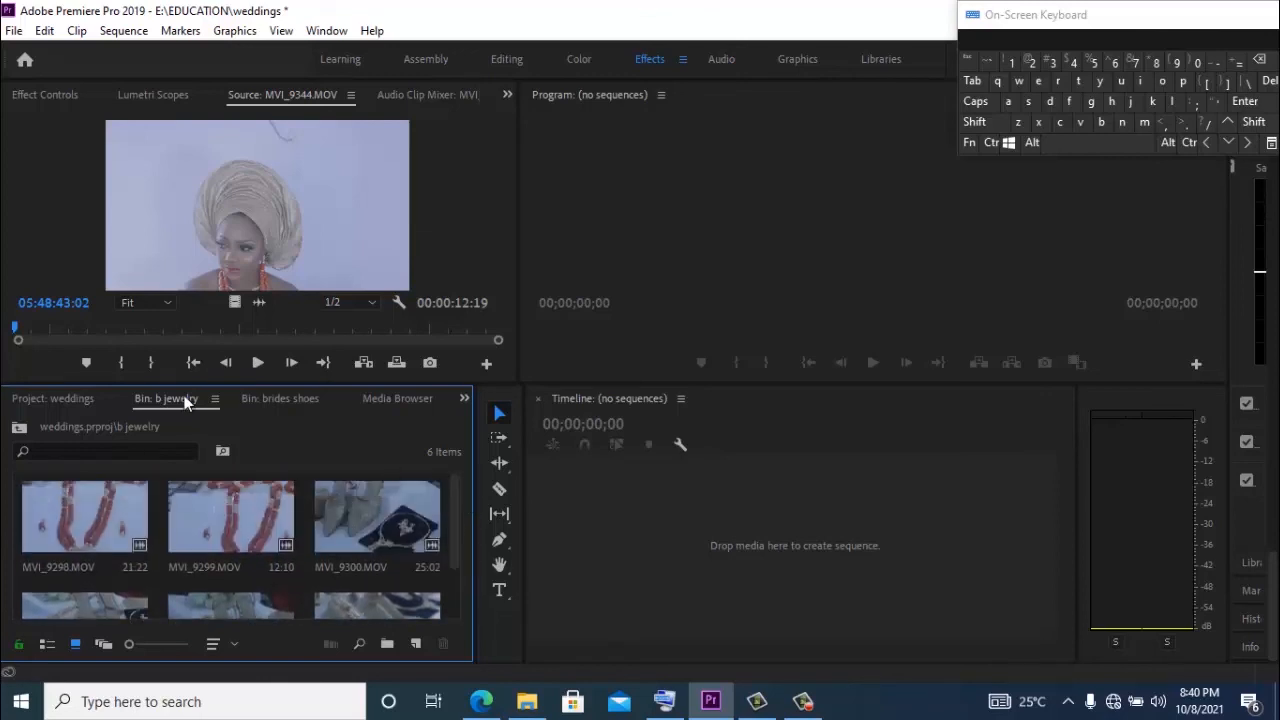
{"action": "left_click", "coordinate": [20, 426]}
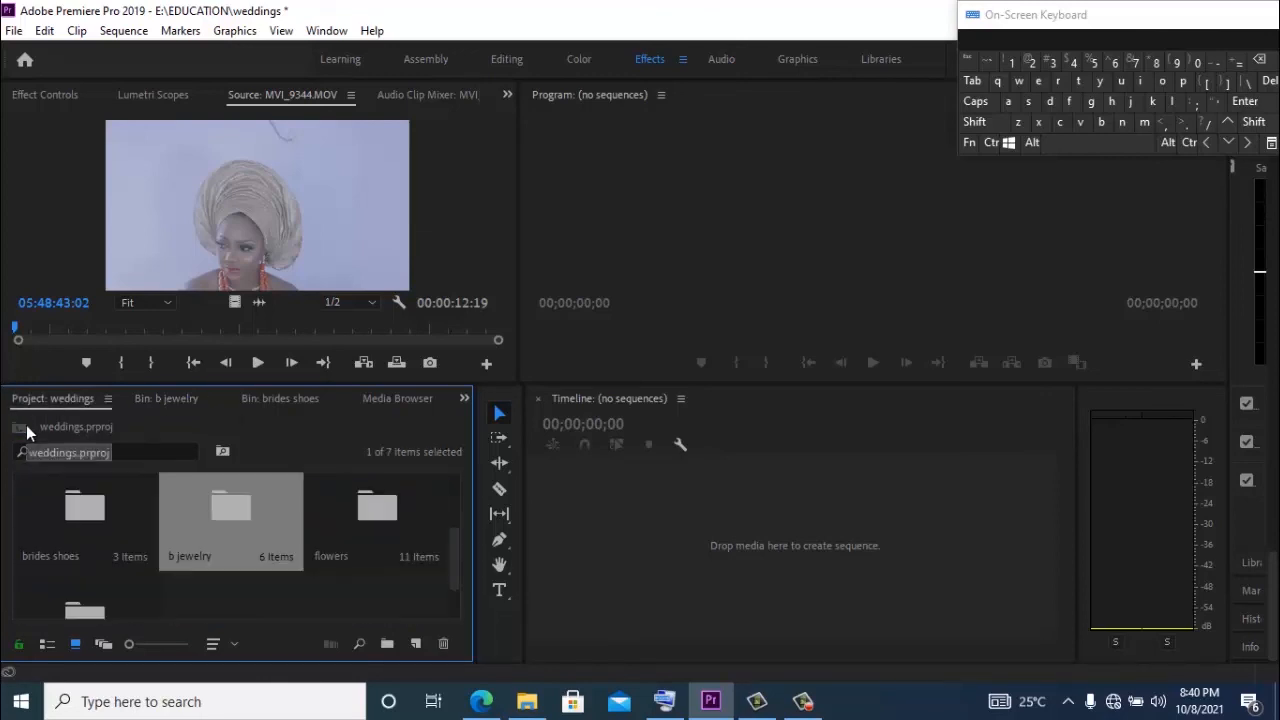
{"action": "double_click", "coordinate": [361, 525]}
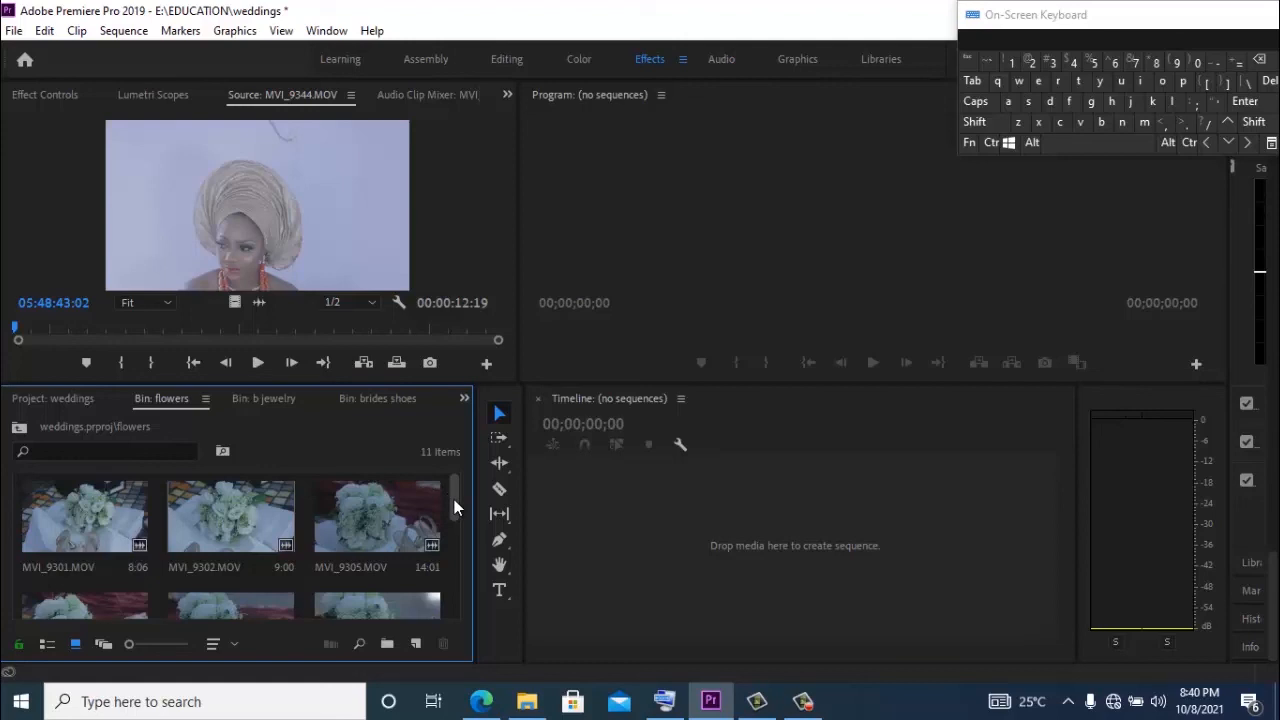
{"action": "mouse_move", "coordinate": [454, 499]}
{"action": "left_mouse_down"}
{"action": "mouse_move", "coordinate": [450, 600]}
{"action": "mouse_move", "coordinate": [453, 488]}
{"action": "left_mouse_up"}
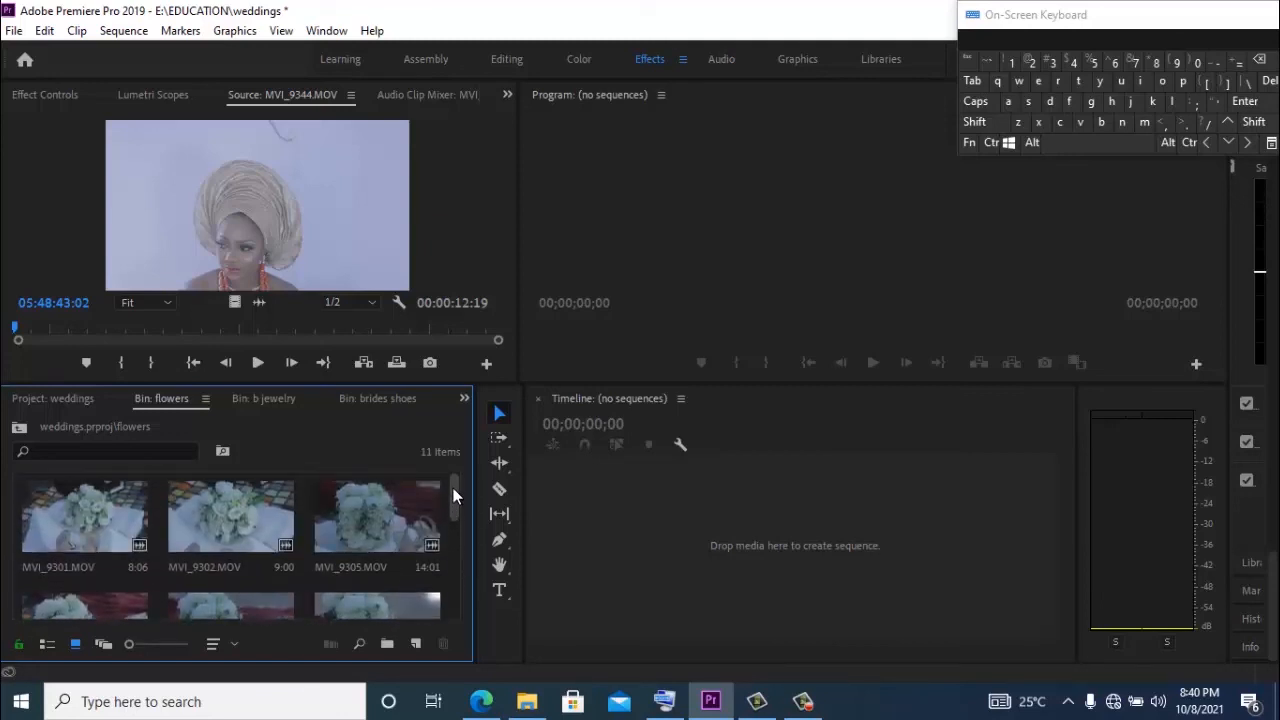